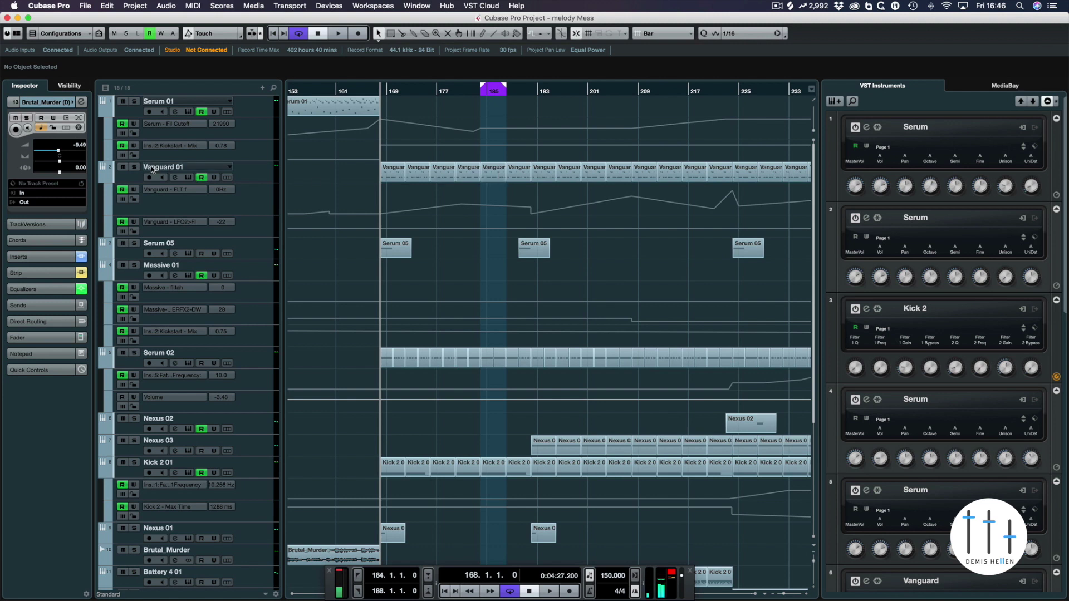
# Step: Solo Vanguard 01 and play it briefly from bar 168, then stop
pyautogui.click(134, 167)
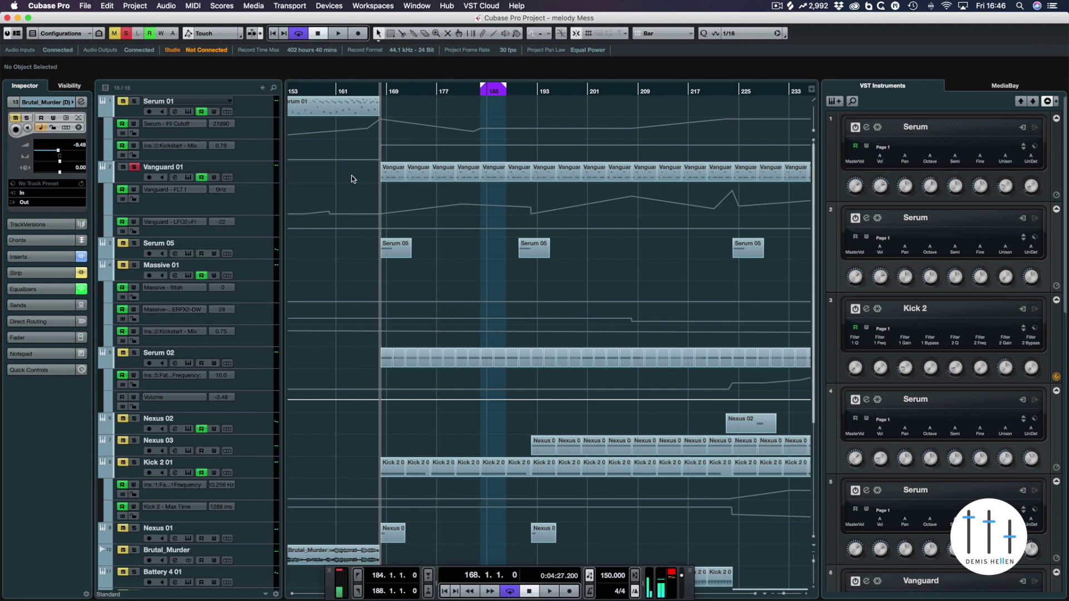
pyautogui.press('space')
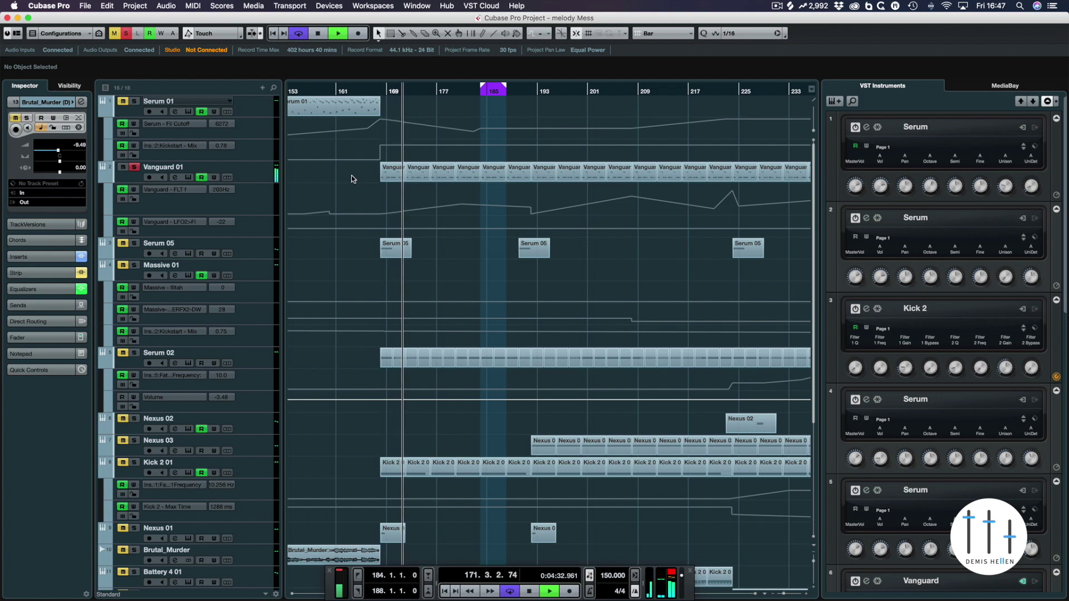
pyautogui.press('space')
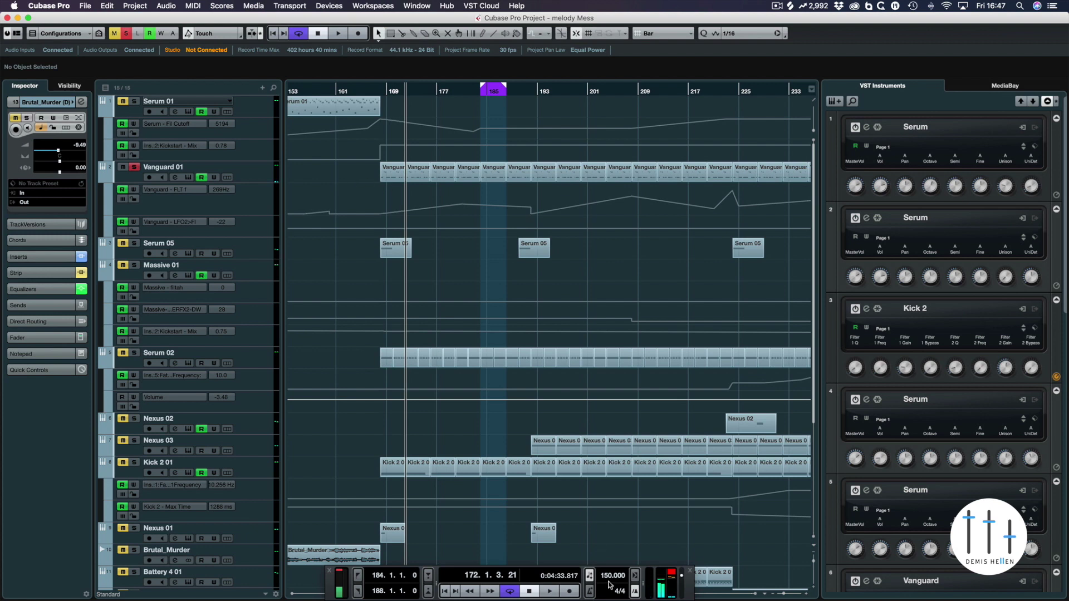
# Step: Unsolo Vanguard 01 and locate the Brutal_Murder (D) lane's events further down
pyautogui.click(381, 96)
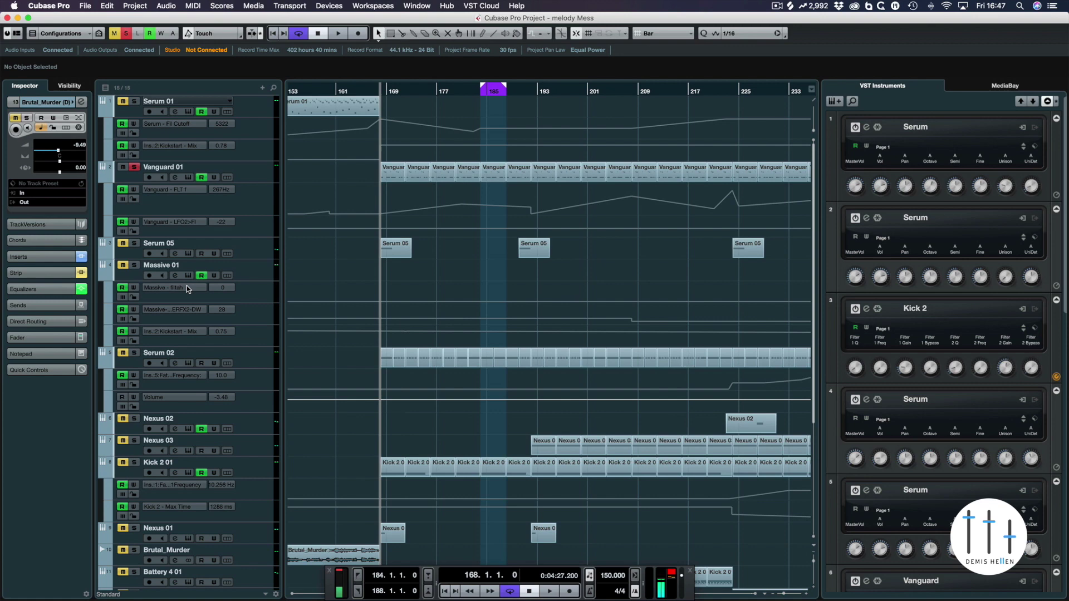
pyautogui.click(126, 34)
pyautogui.scroll(-5, 477, 274)
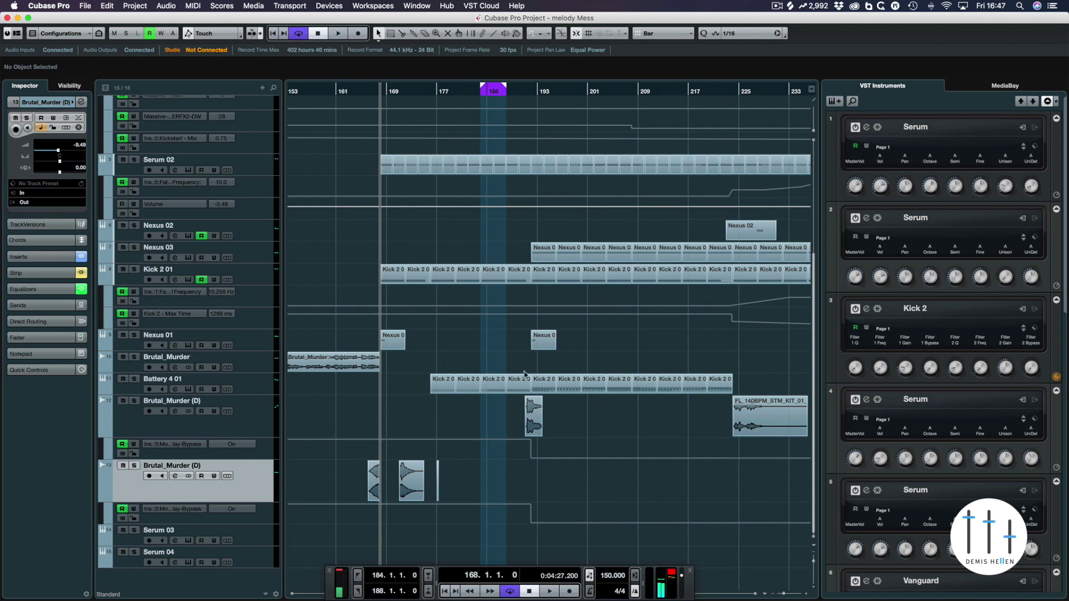
pyautogui.moveTo(335, 476); pyautogui.dragTo(485, 488)
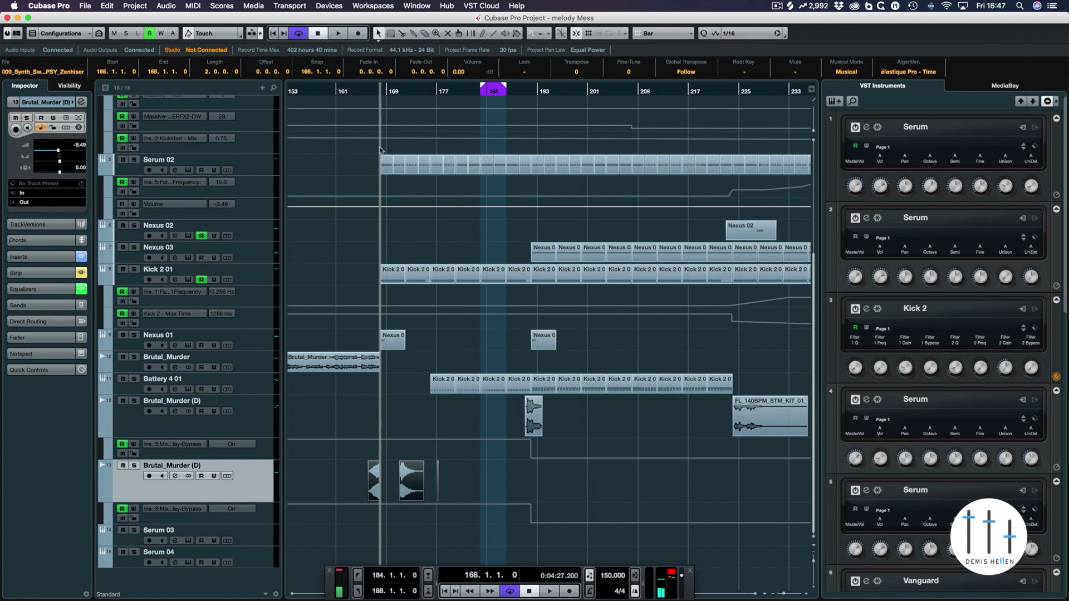
pyautogui.click(369, 92)
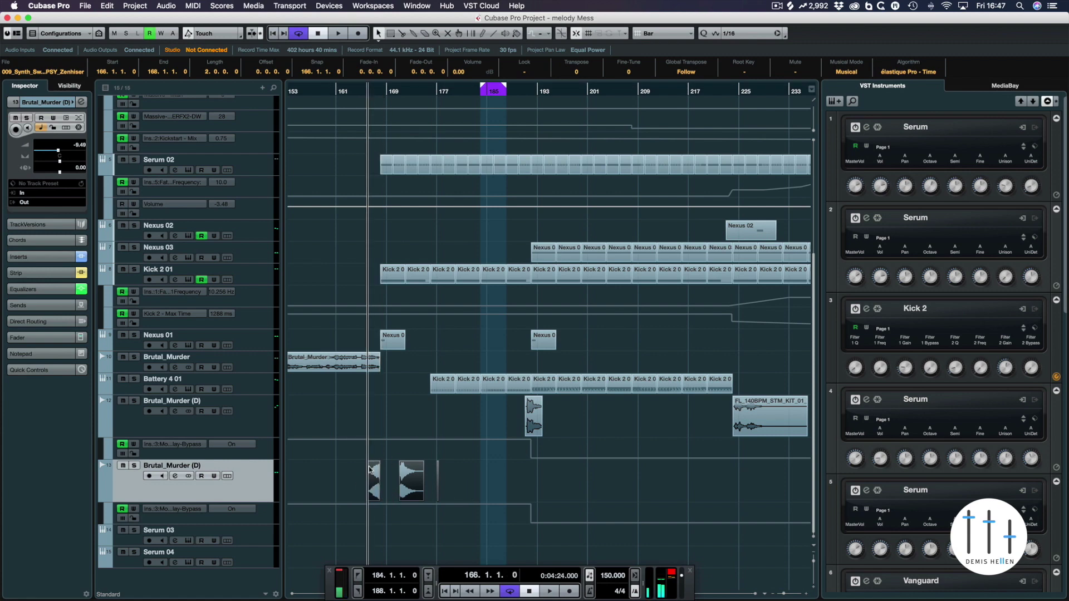
pyautogui.click(390, 474)
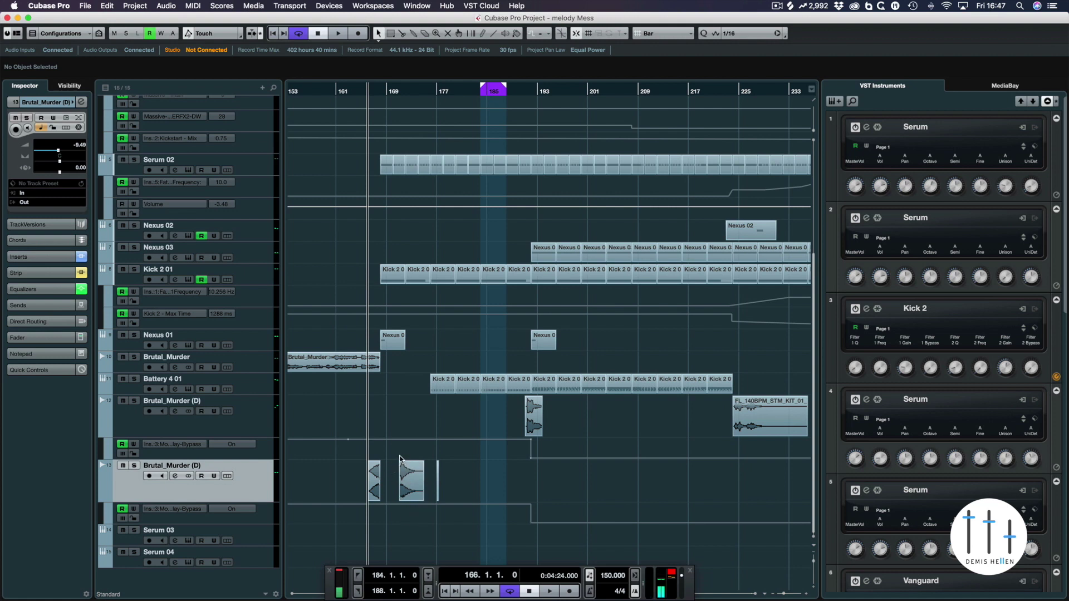
# Step: Select the bar-177 sample, solo Brutal_Murder (D), and play through to bar 177 before switching to Splice
pyautogui.moveTo(429, 467); pyautogui.dragTo(451, 490)
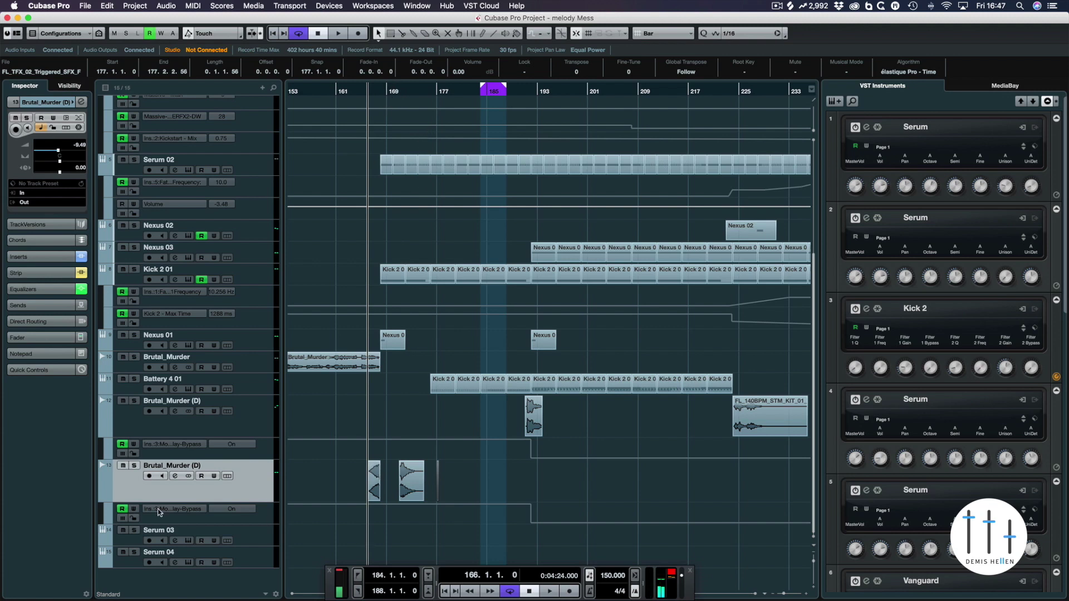
pyautogui.click(133, 466)
pyautogui.press('space')
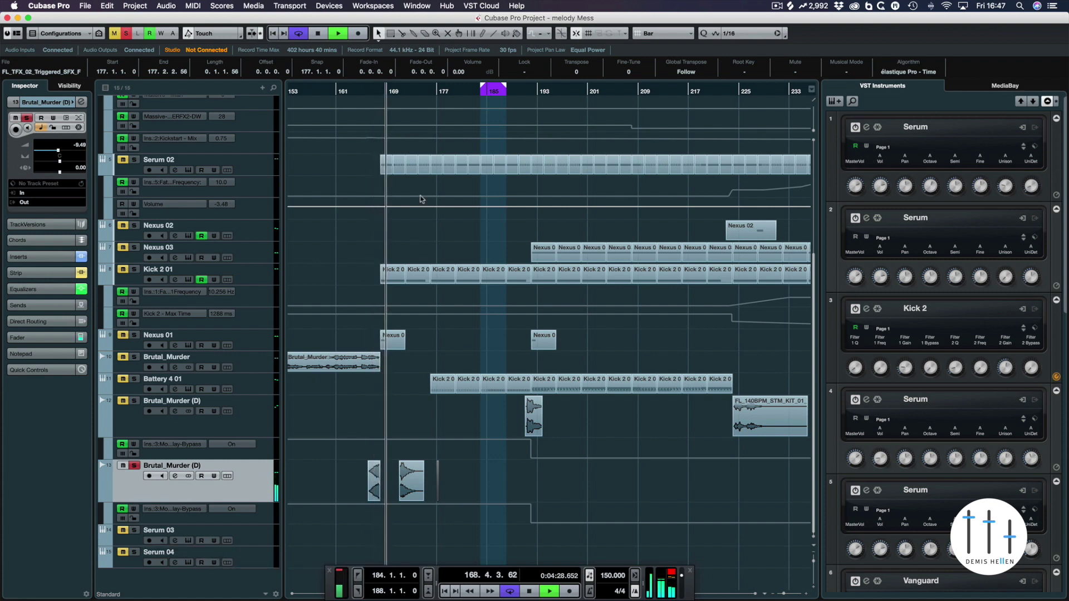
pyautogui.click(401, 96)
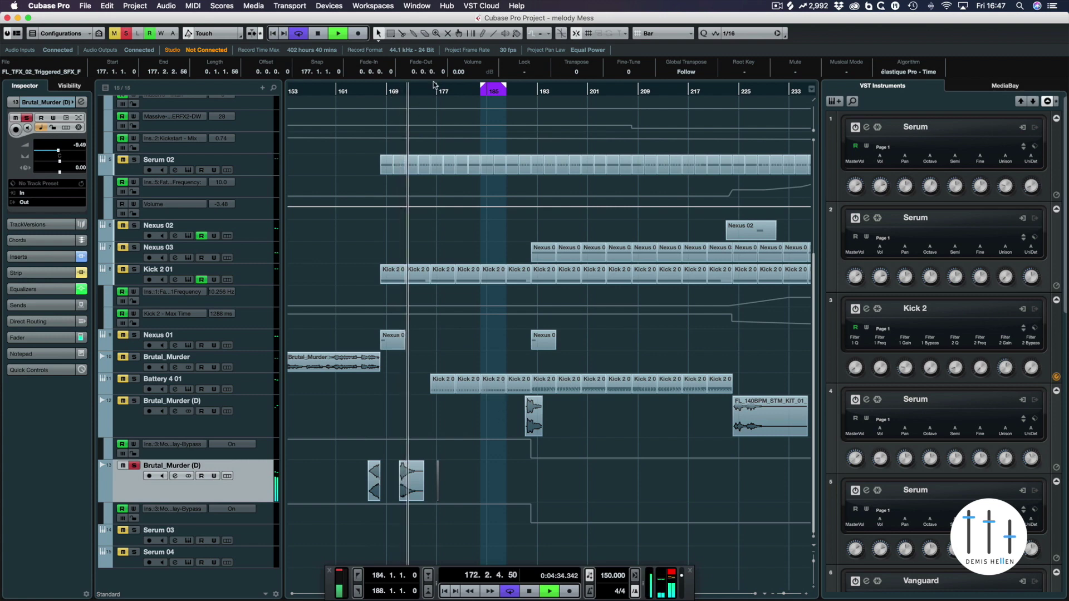
pyautogui.click(440, 95)
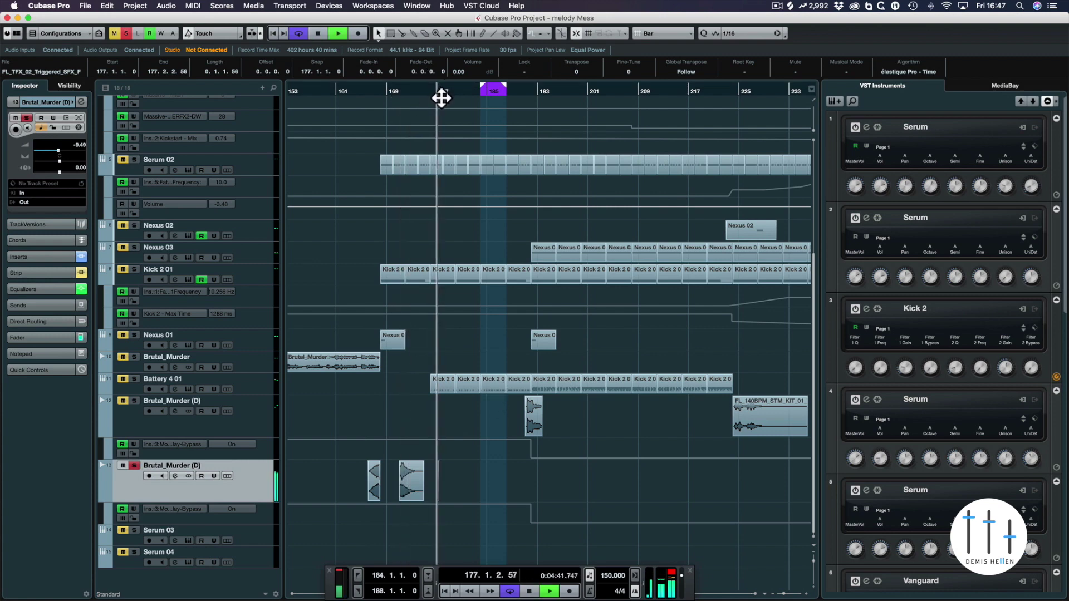
pyautogui.press('space')
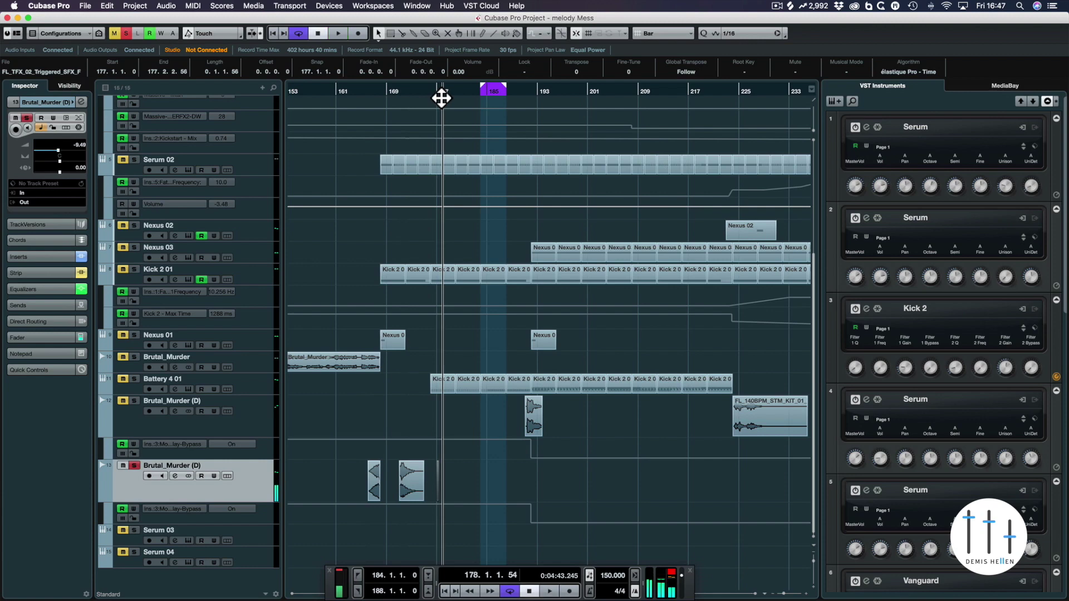
pyautogui.press('super+Tab')
pyautogui.press('super+Tab')
pyautogui.press('super+Tab')
pyautogui.press('super+Tab')
pyautogui.press('super+Tab')
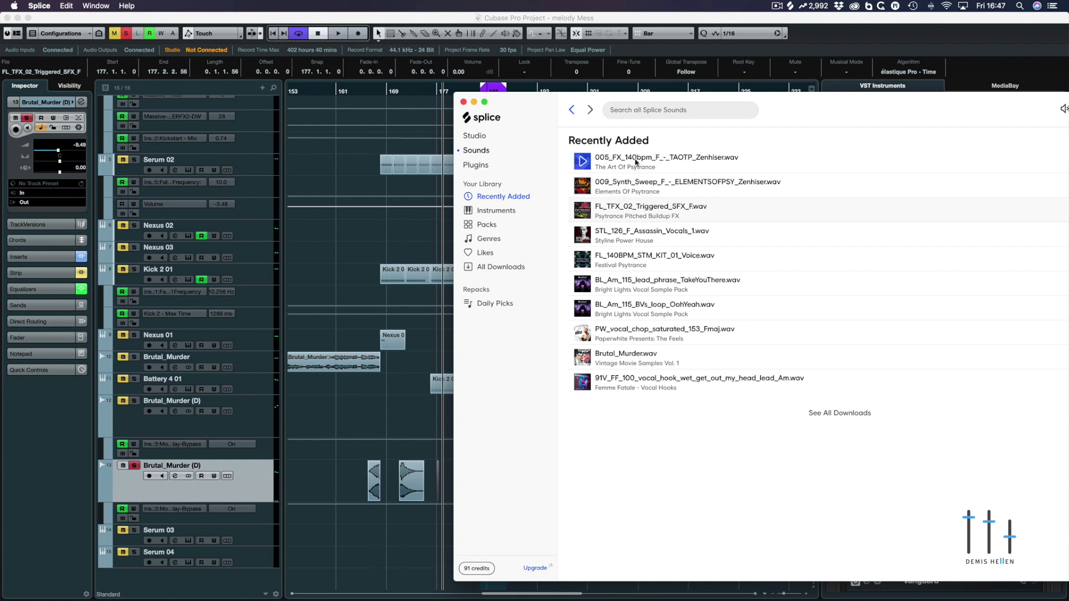
# Step: Preview the first sample, FL_TFX_02_Triggered_SFX_F.wav and STL_126_F_Assassin_Vocals_1.wav
pyautogui.click(583, 162)
pyautogui.click(583, 209)
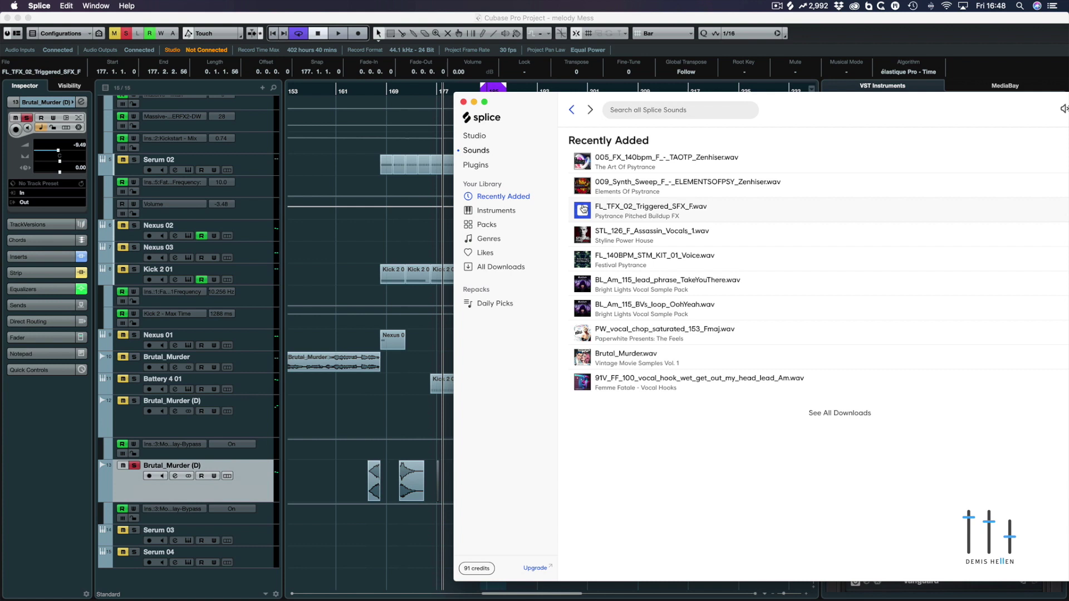
pyautogui.click(584, 235)
pyautogui.click(584, 236)
# Step: Back in Cubase, solo track 12 Brutal_Murder (D) and play it from bars 190–192
pyautogui.click(377, 248)
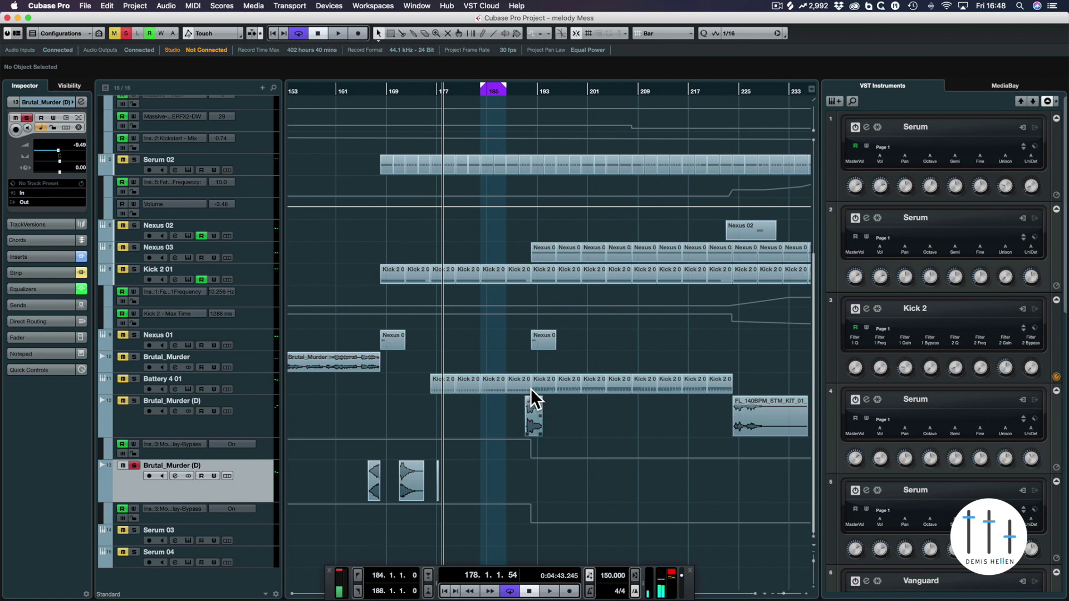
pyautogui.doubleClick(532, 93)
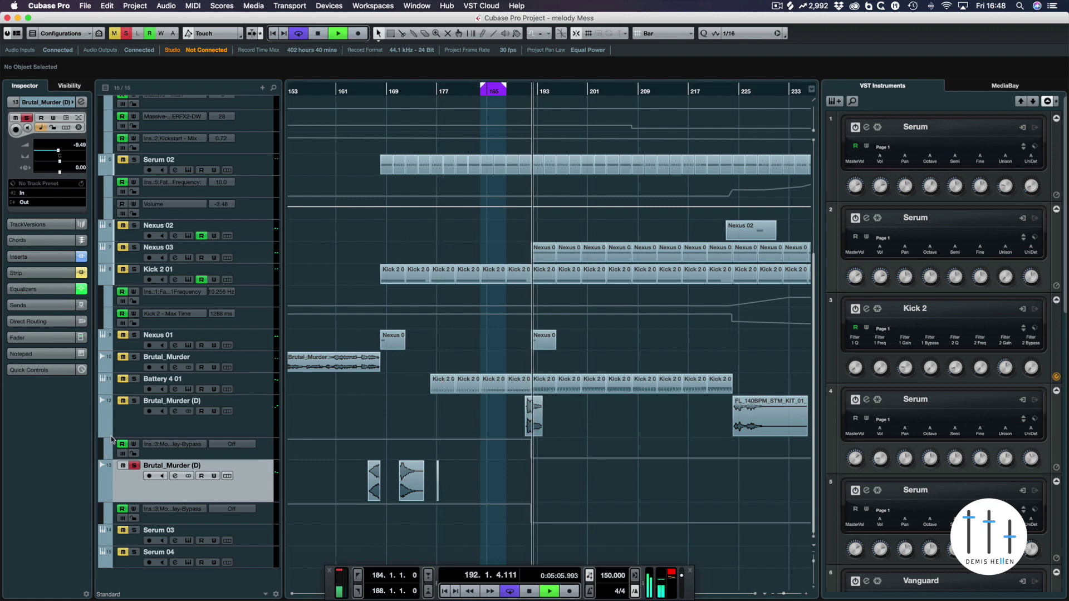
pyautogui.click(133, 401)
pyautogui.press('space')
pyautogui.click(526, 94)
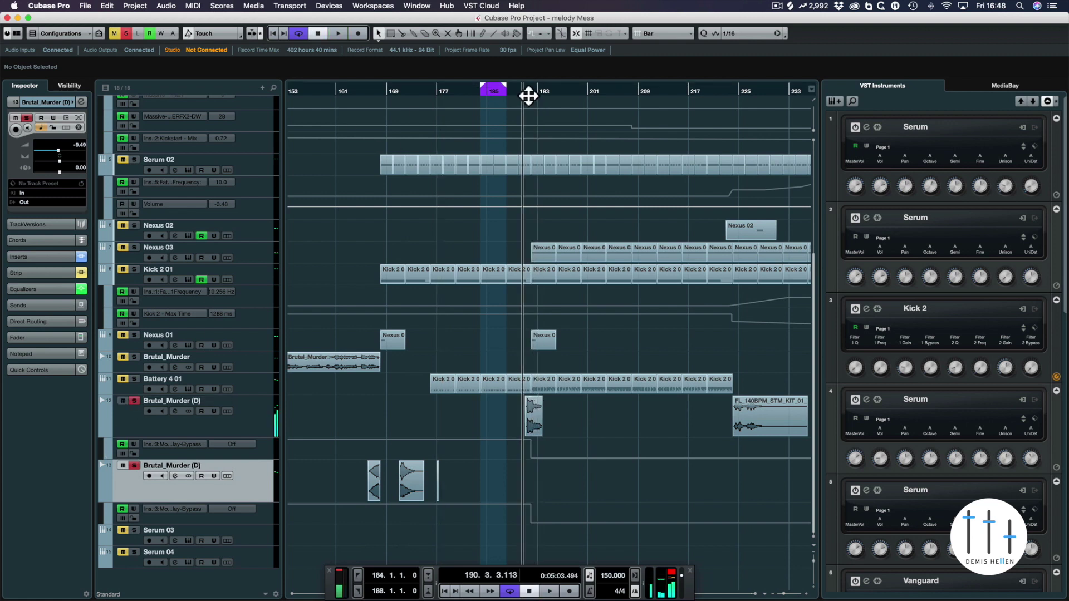
pyautogui.doubleClick(528, 94)
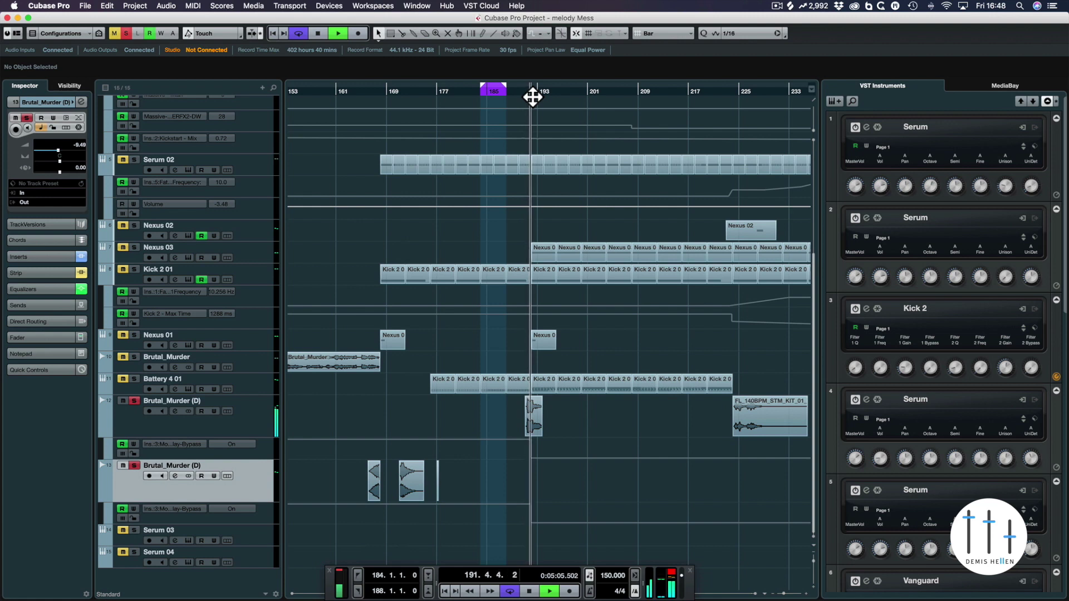
pyautogui.press('space')
# Step: Turn off track 12's solo and return the playhead to bar 168
pyautogui.click(369, 96)
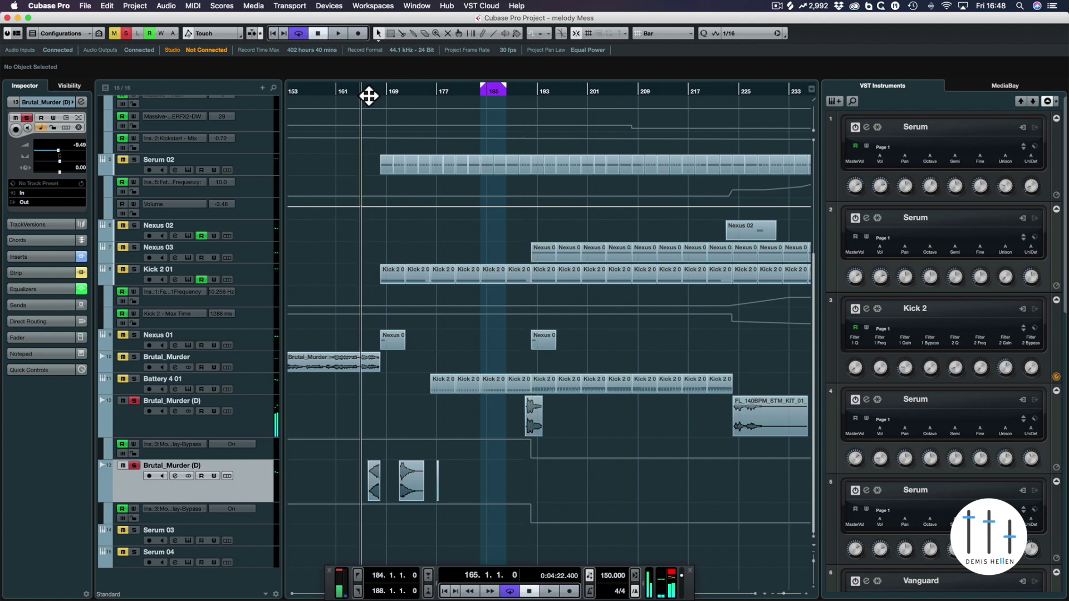
pyautogui.click(125, 33)
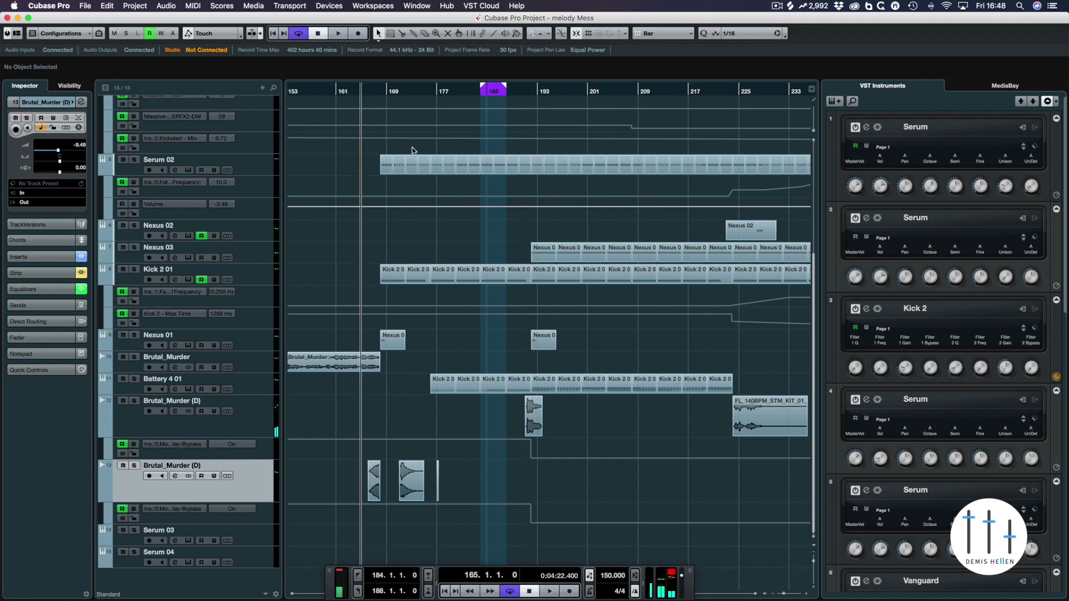
pyautogui.click(382, 95)
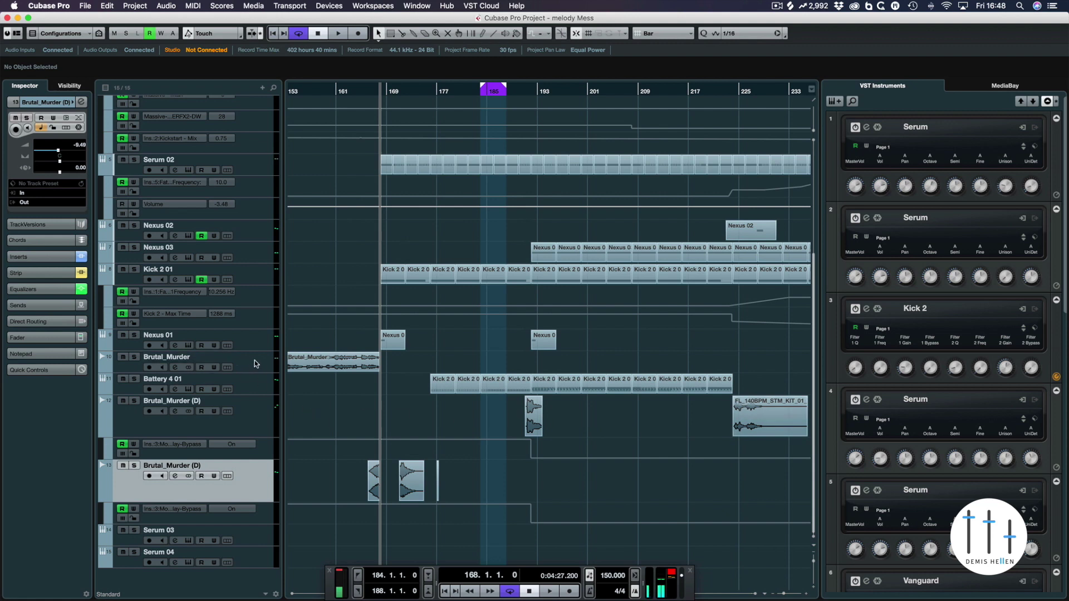
# Step: Rename track 13 to 'FX Delayed'
pyautogui.doubleClick(170, 468)
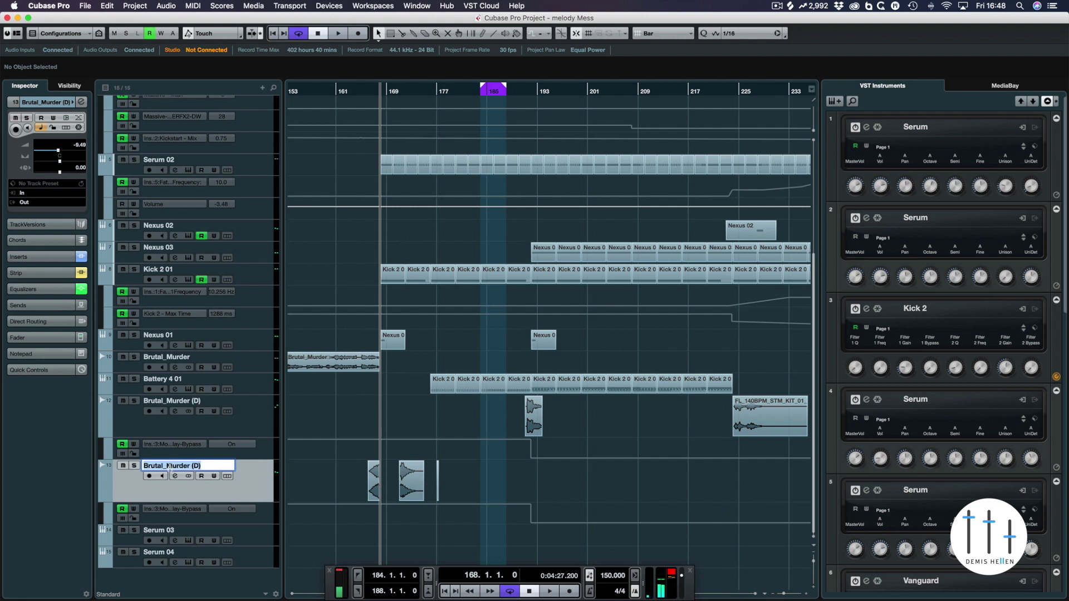
pyautogui.write('FX Delayed')
pyautogui.press('Return')
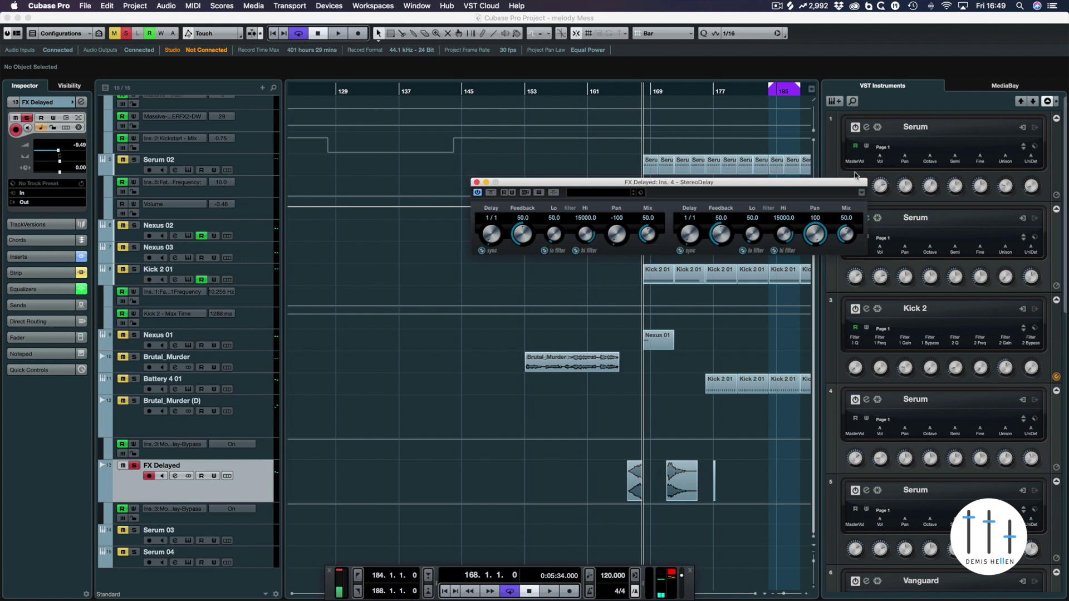
# Step: Set both StereoDelay delay times to 1/8
pyautogui.moveTo(688, 183); pyautogui.dragTo(612, 180)
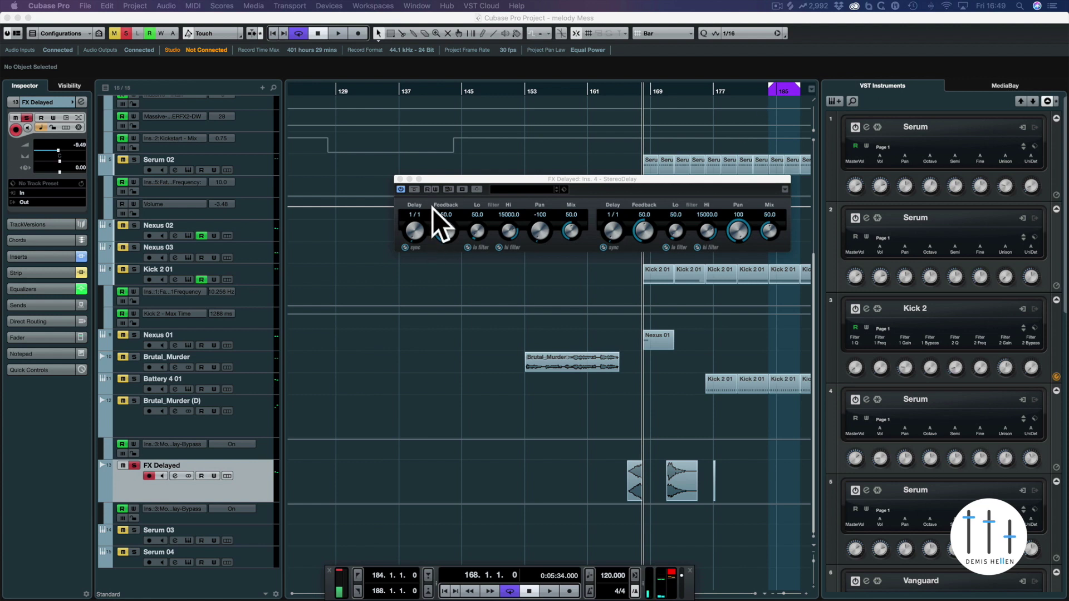
pyautogui.moveTo(675, 98); pyautogui.dragTo(671, 102)
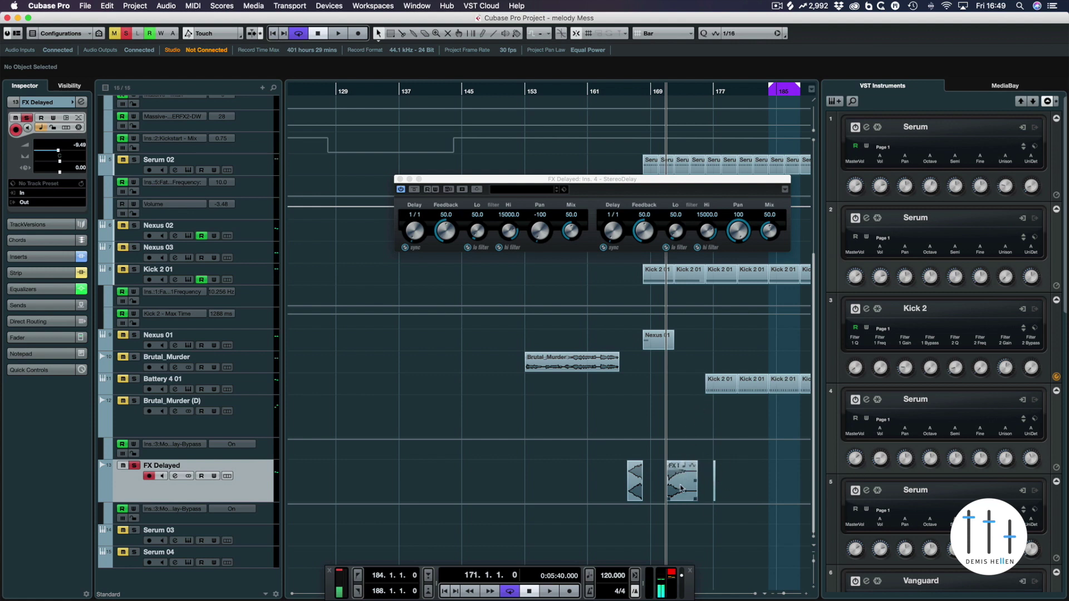
pyautogui.moveTo(418, 220); pyautogui.dragTo(418, 223)
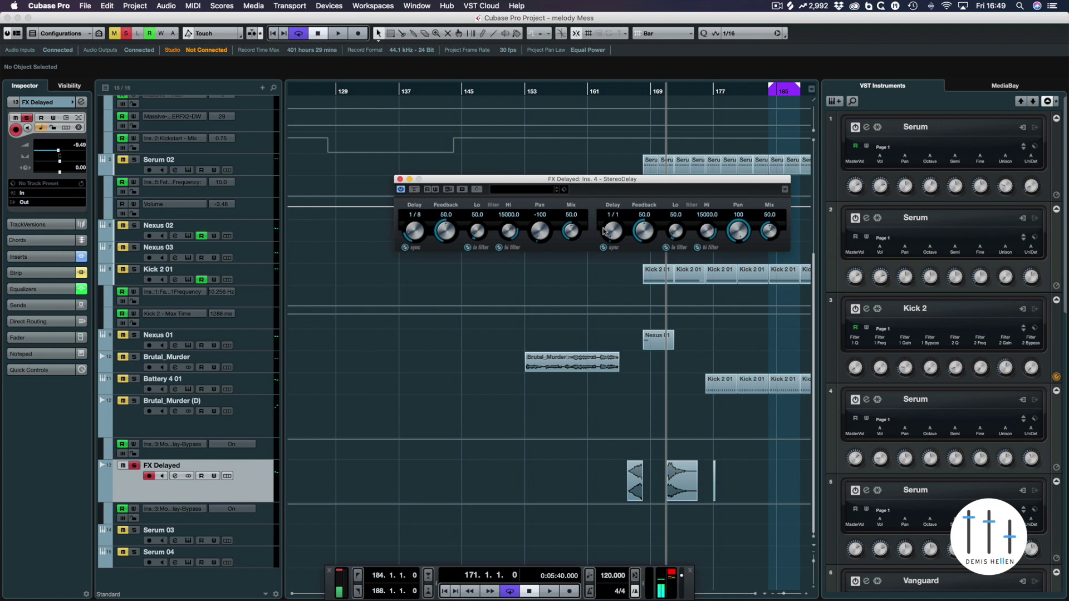
pyautogui.moveTo(607, 231); pyautogui.dragTo(612, 234)
# Step: Raise both low-cut filters to about 417 and 441 Hz
pyautogui.moveTo(484, 234); pyautogui.dragTo(471, 227)
pyautogui.moveTo(671, 237); pyautogui.dragTo(671, 206)
pyautogui.moveTo(482, 228); pyautogui.dragTo(485, 219)
pyautogui.moveTo(671, 235); pyautogui.dragTo(686, 225)
pyautogui.moveTo(484, 233); pyautogui.dragTo(483, 223)
# Step: Lower both mixes to about 37 and raise both feedbacks to about 66
pyautogui.moveTo(769, 229); pyautogui.dragTo(765, 238)
pyautogui.moveTo(561, 227); pyautogui.dragTo(576, 243)
pyautogui.moveTo(443, 234); pyautogui.dragTo(457, 224)
pyautogui.moveTo(646, 231); pyautogui.dragTo(653, 221)
pyautogui.moveTo(612, 93); pyautogui.dragTo(658, 97)
# Step: Turn on macOS Do Not Disturb while the project plays
pyautogui.press('space')
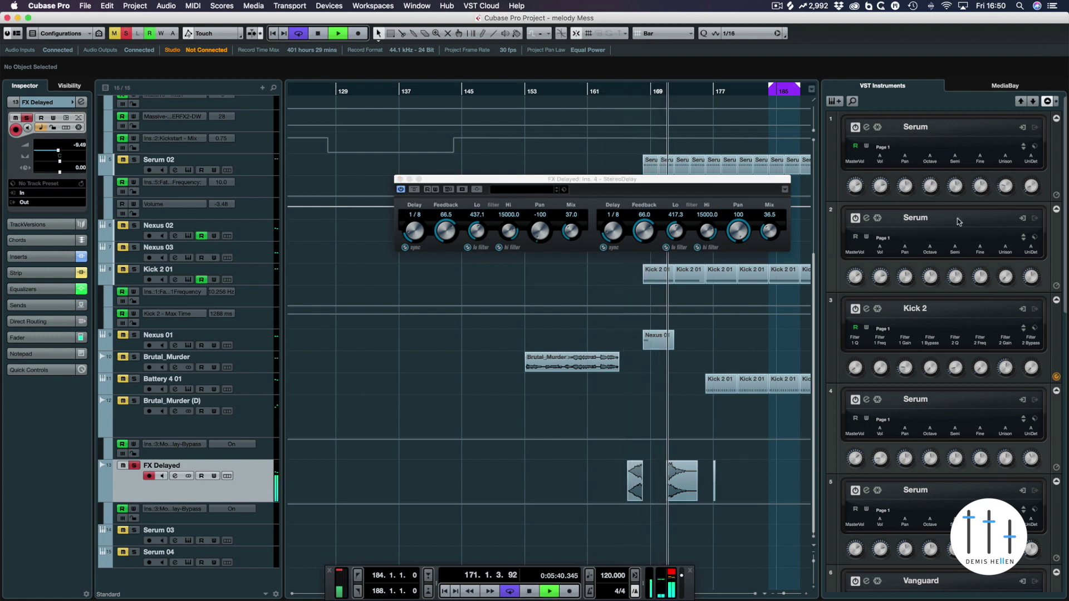
pyautogui.click(1057, 7)
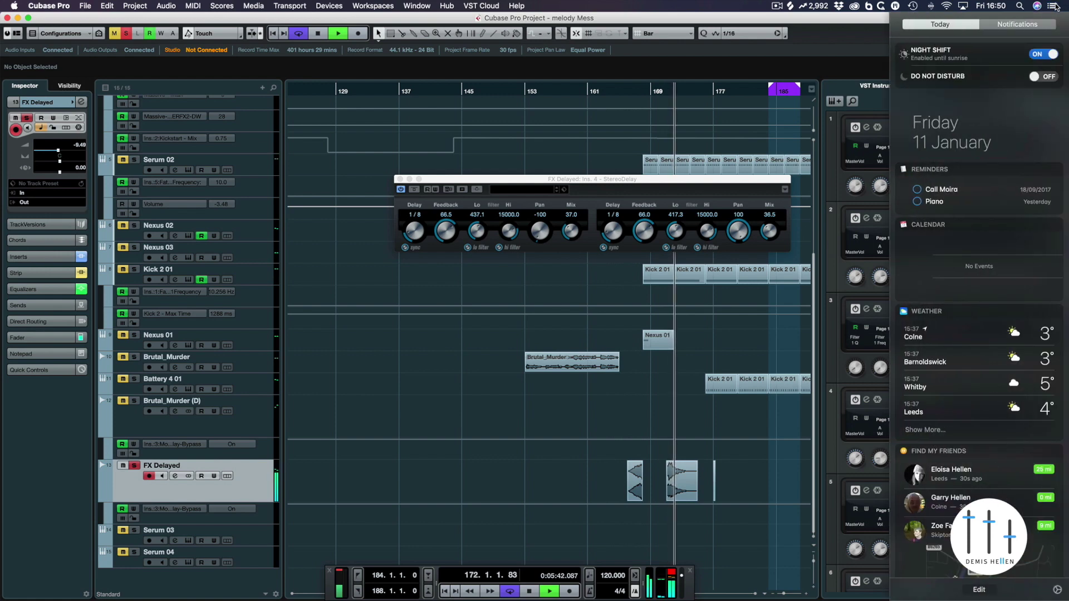
pyautogui.click(1046, 77)
pyautogui.click(707, 348)
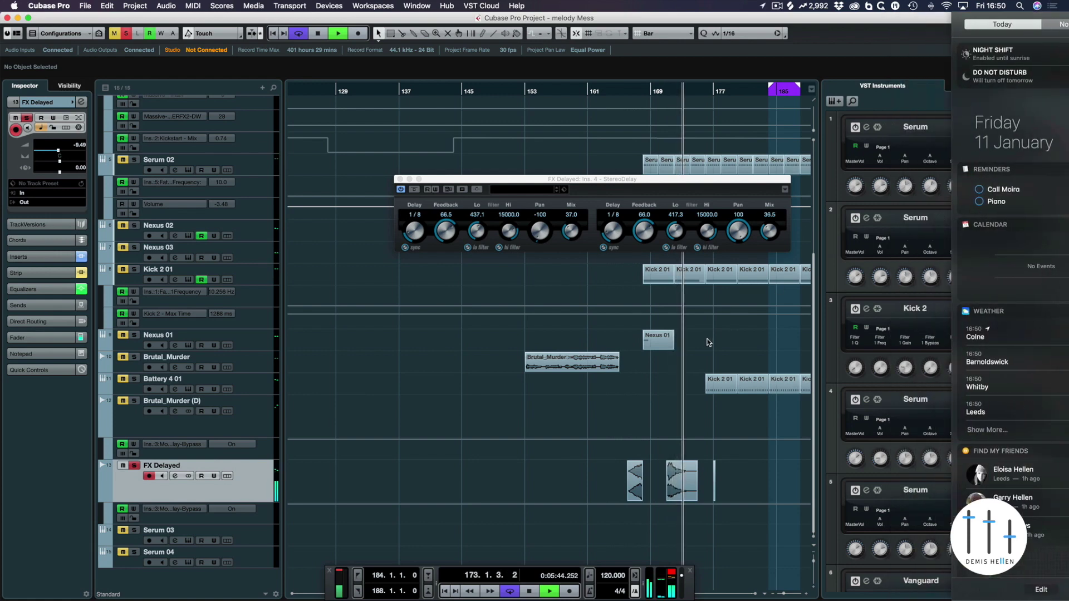
pyautogui.press('space')
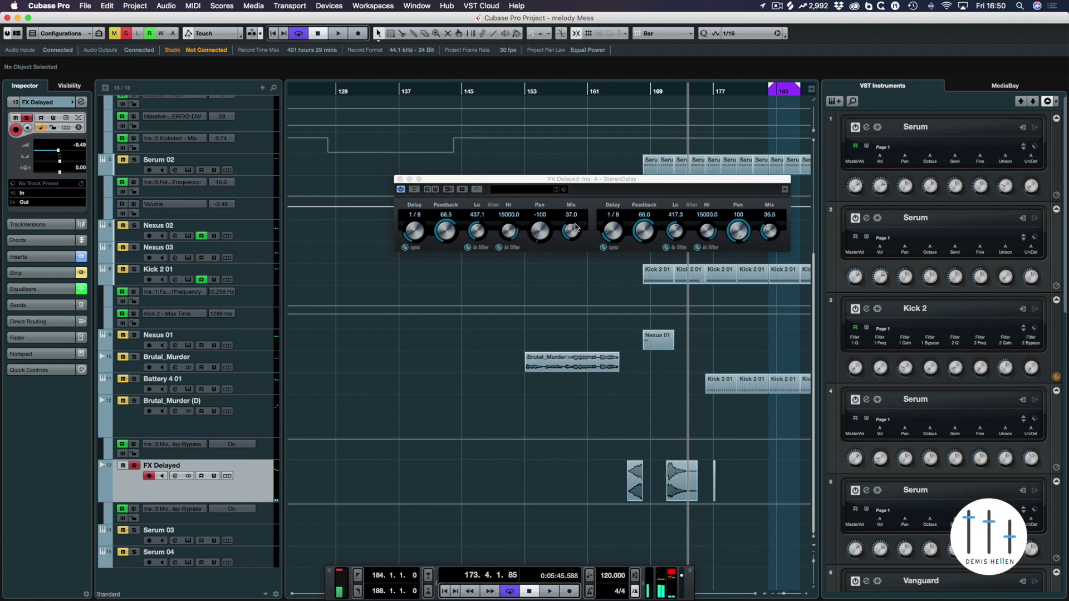
# Step: Raise the delay's wet mix to about 46 and audition it from bar 169
pyautogui.moveTo(576, 227); pyautogui.dragTo(579, 221)
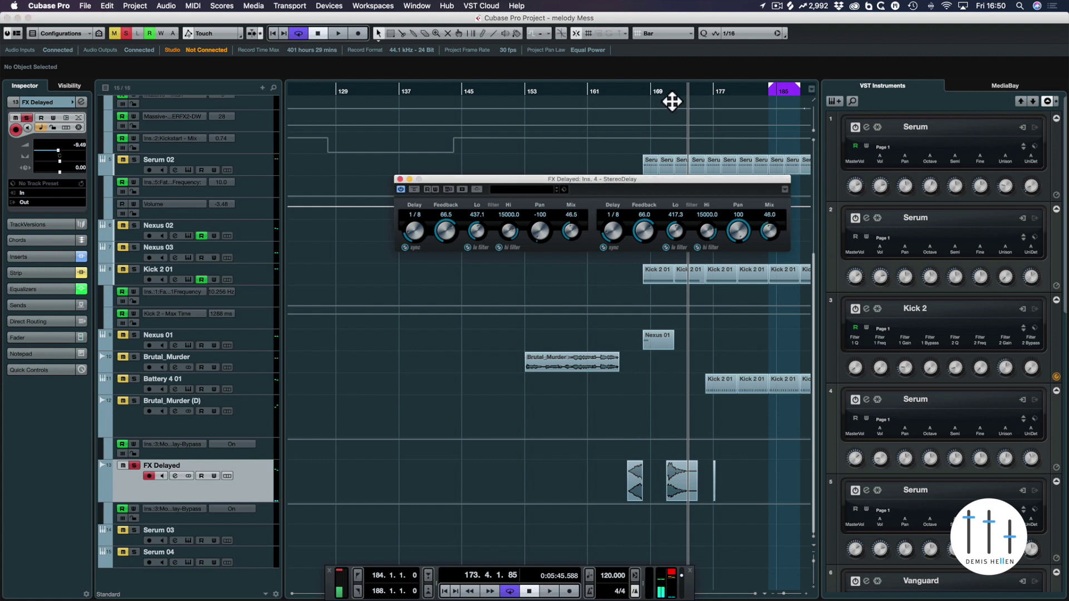
pyautogui.moveTo(672, 100); pyautogui.dragTo(674, 97)
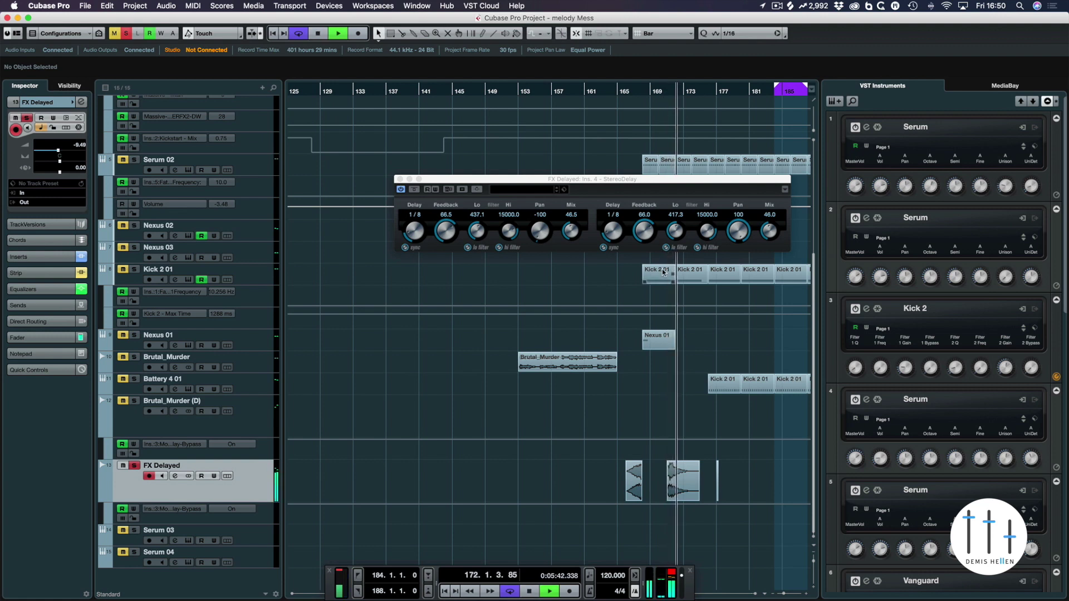
pyautogui.click(414, 191)
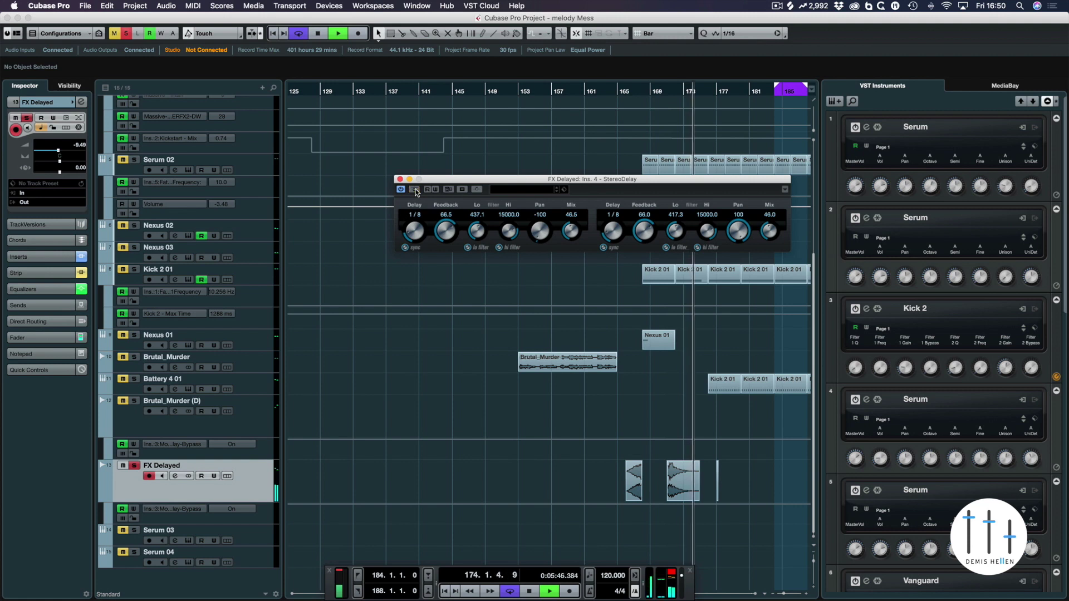
pyautogui.scroll(1, 415, 230)
pyautogui.scroll(1, 615, 233)
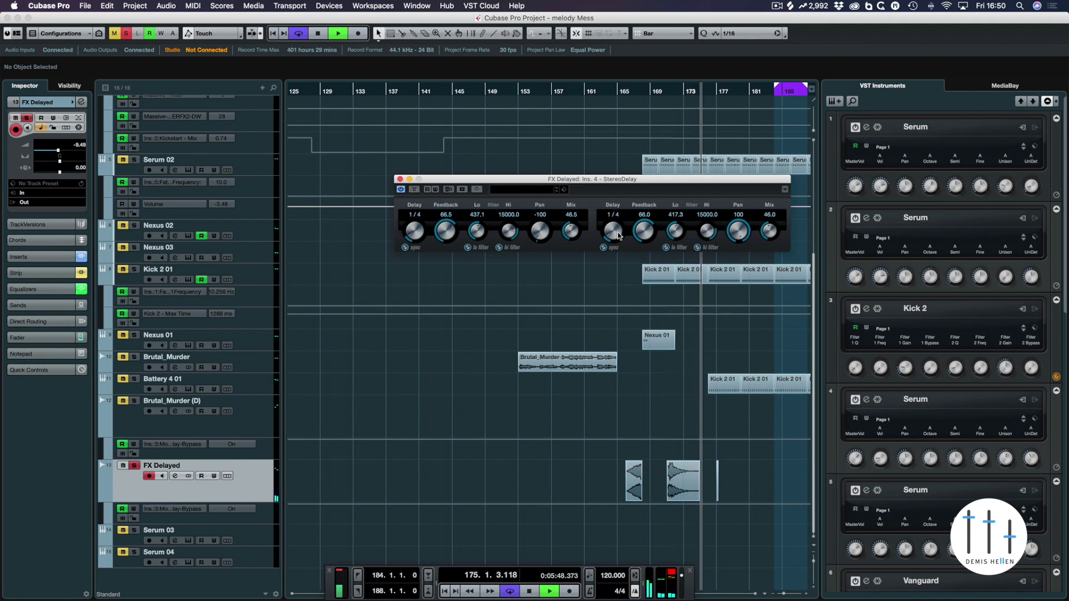
pyautogui.click(663, 98)
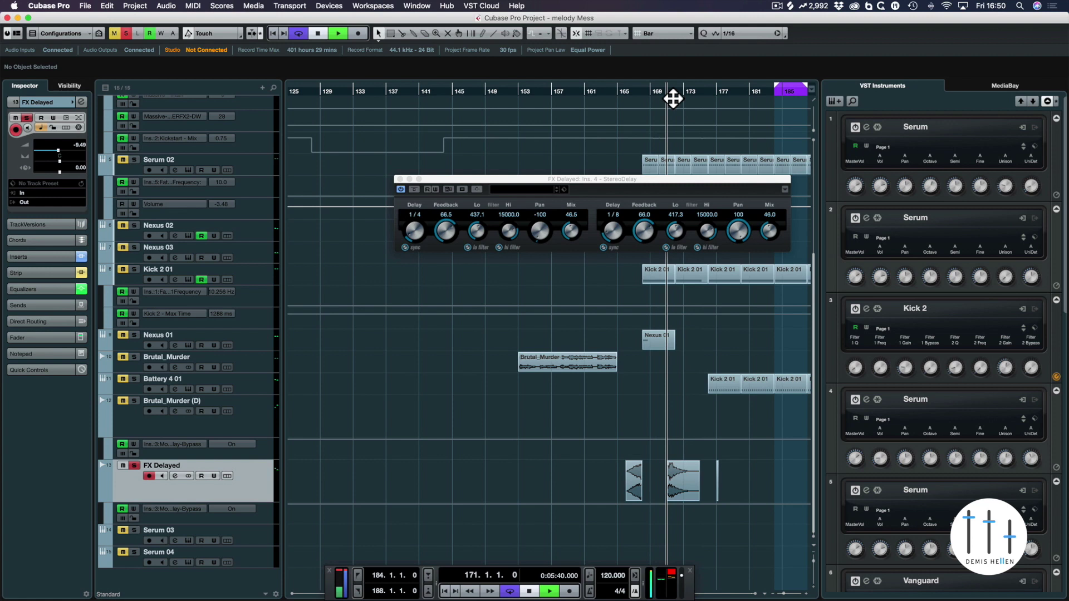
pyautogui.press('space')
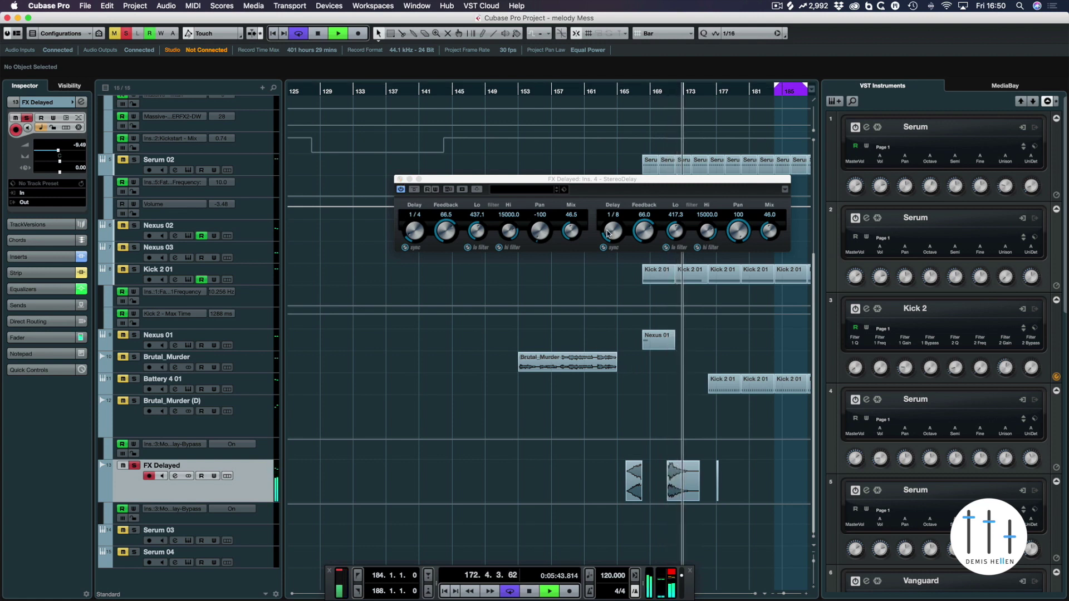
pyautogui.click(506, 212)
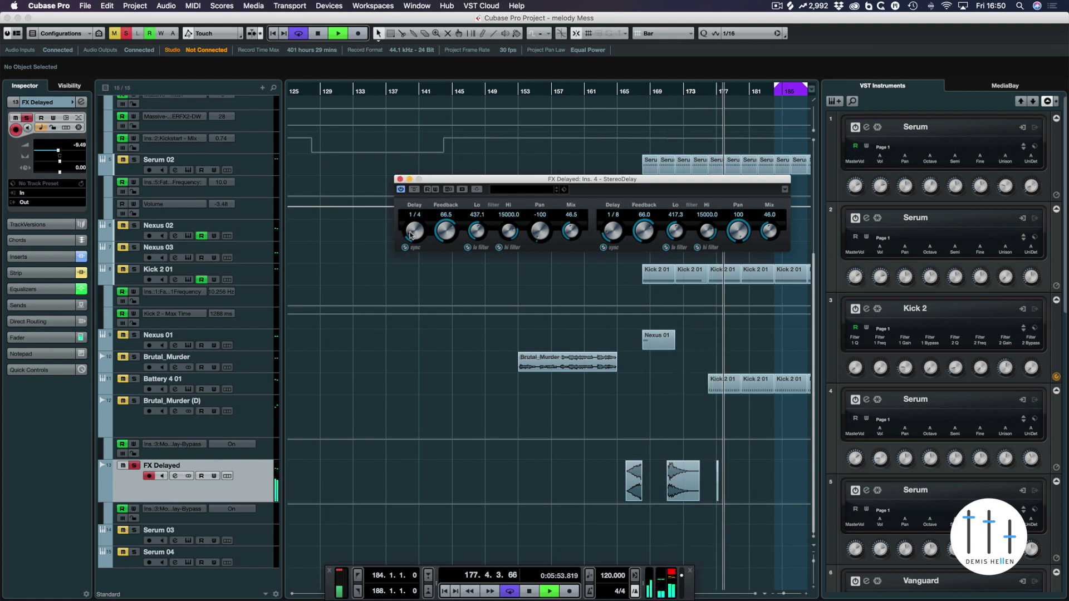
pyautogui.scroll(-1, 608, 235)
pyautogui.press('space')
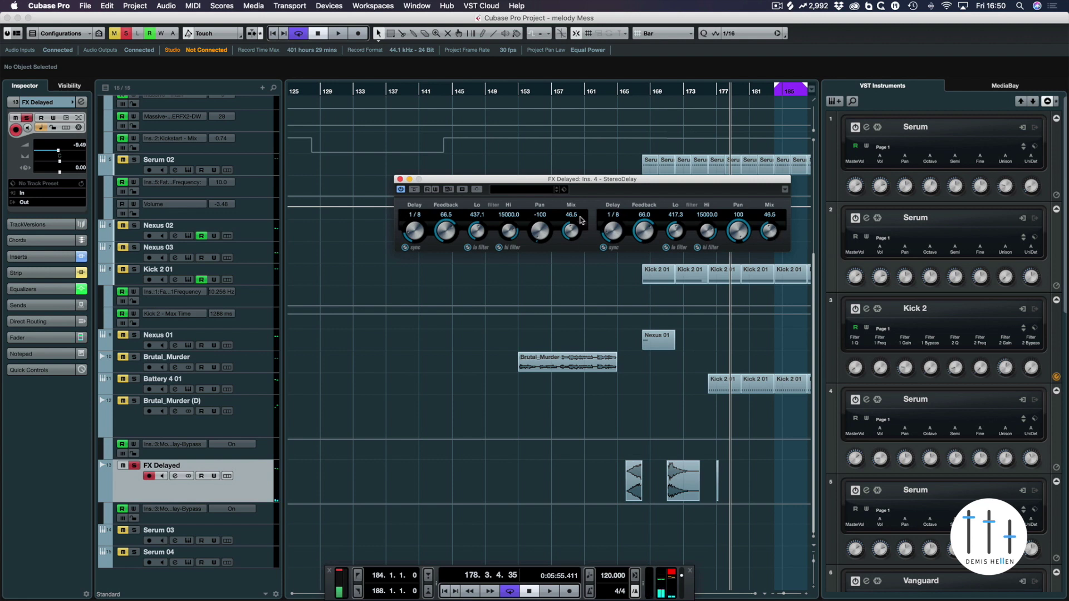
# Step: Push the delay feedback up toward 90, replaying from bar 177
pyautogui.moveTo(691, 93); pyautogui.dragTo(719, 96)
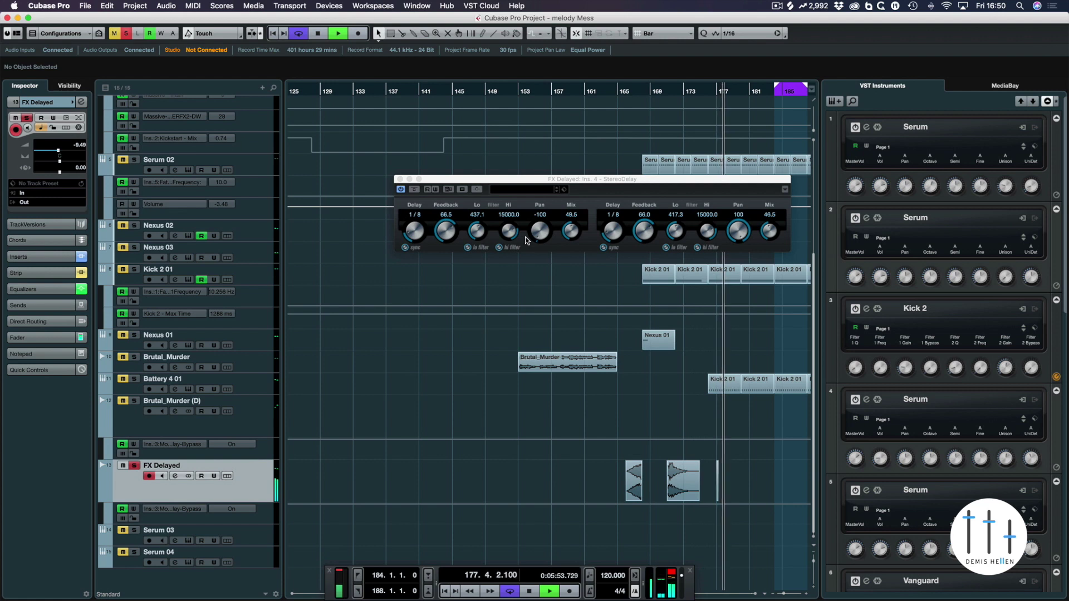
pyautogui.press('space')
pyautogui.moveTo(448, 233); pyautogui.dragTo(450, 229)
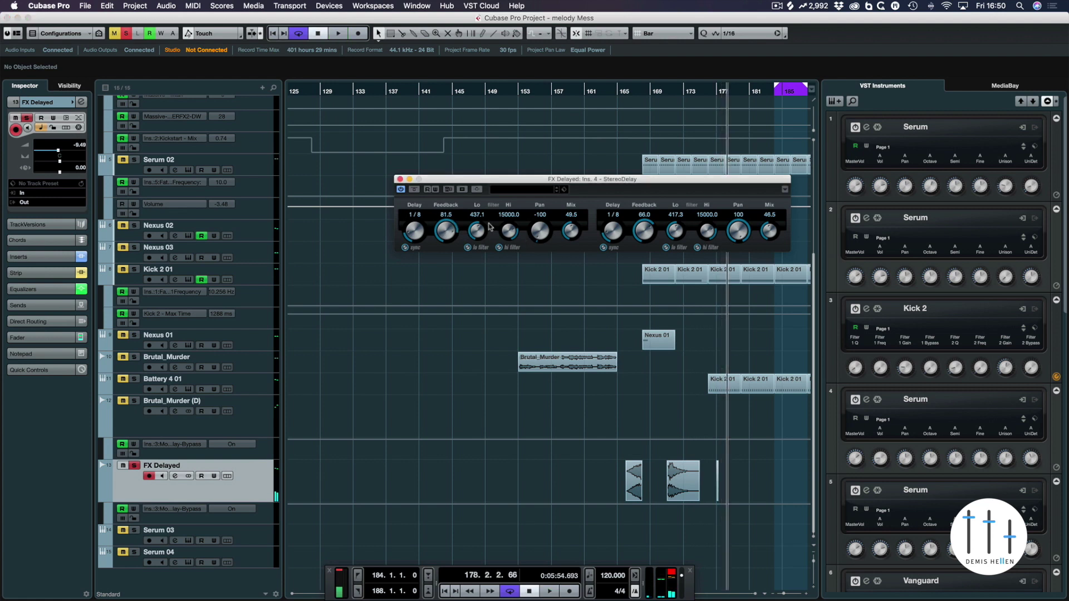
pyautogui.moveTo(689, 105)
pyautogui.mouseDown()
pyautogui.moveTo(716, 96)
pyautogui.moveTo(709, 100)
pyautogui.mouseUp()
pyautogui.press('space')
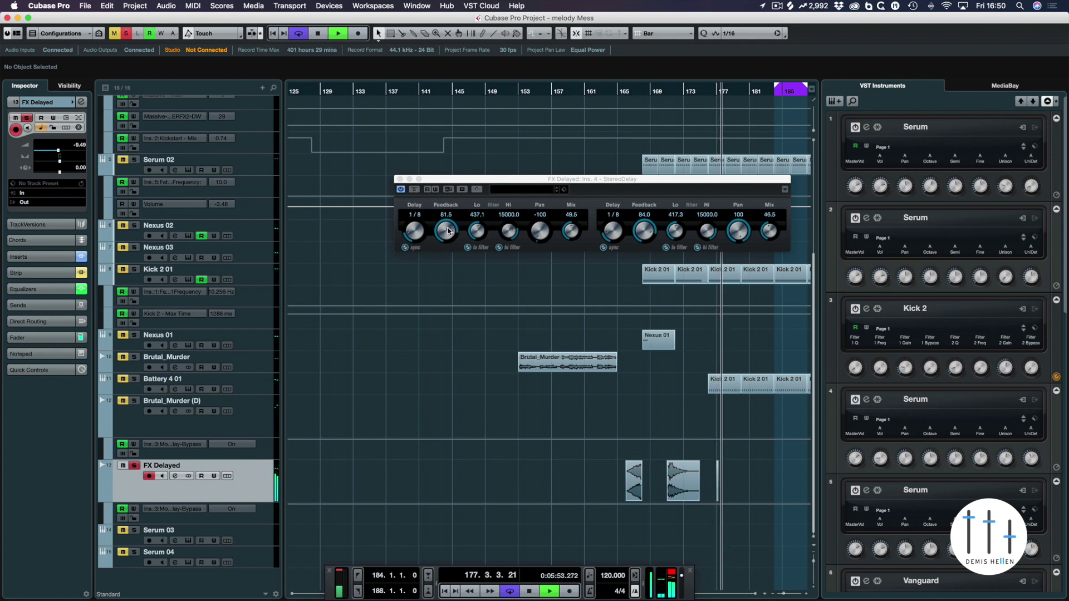
pyautogui.moveTo(448, 230); pyautogui.dragTo(449, 228)
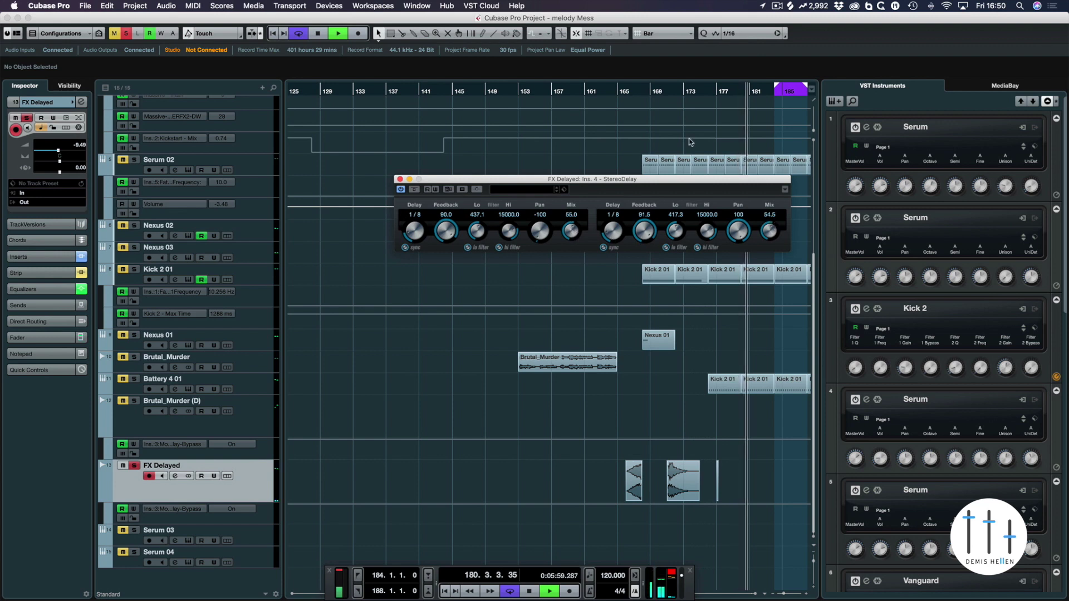
pyautogui.click(722, 99)
pyautogui.press('space')
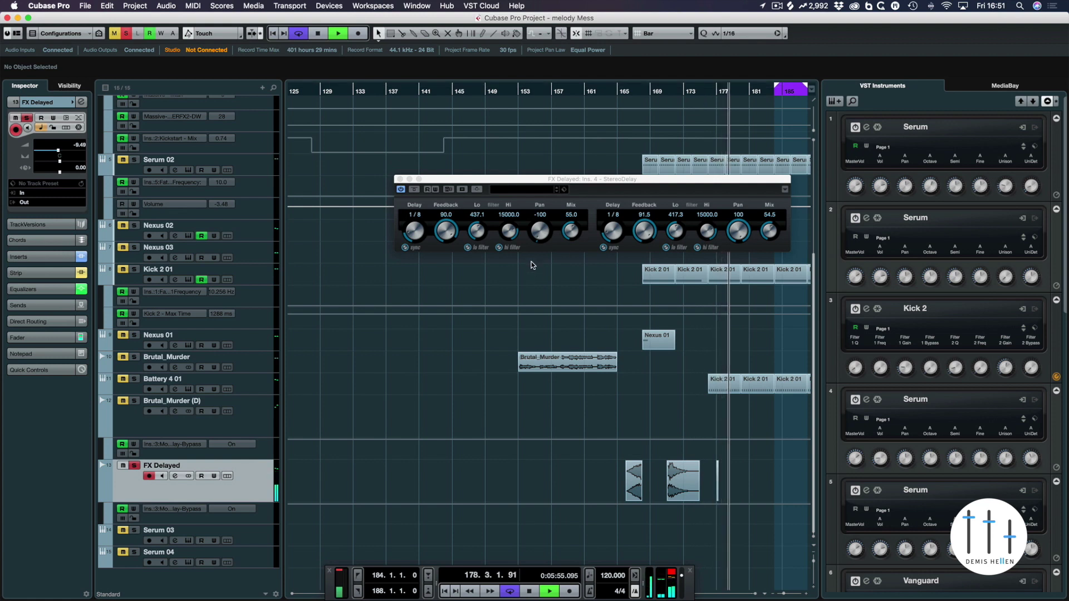
# Step: Lower the delay's low filter to roughly 290 Hz and audition from bar 166
pyautogui.click(668, 251)
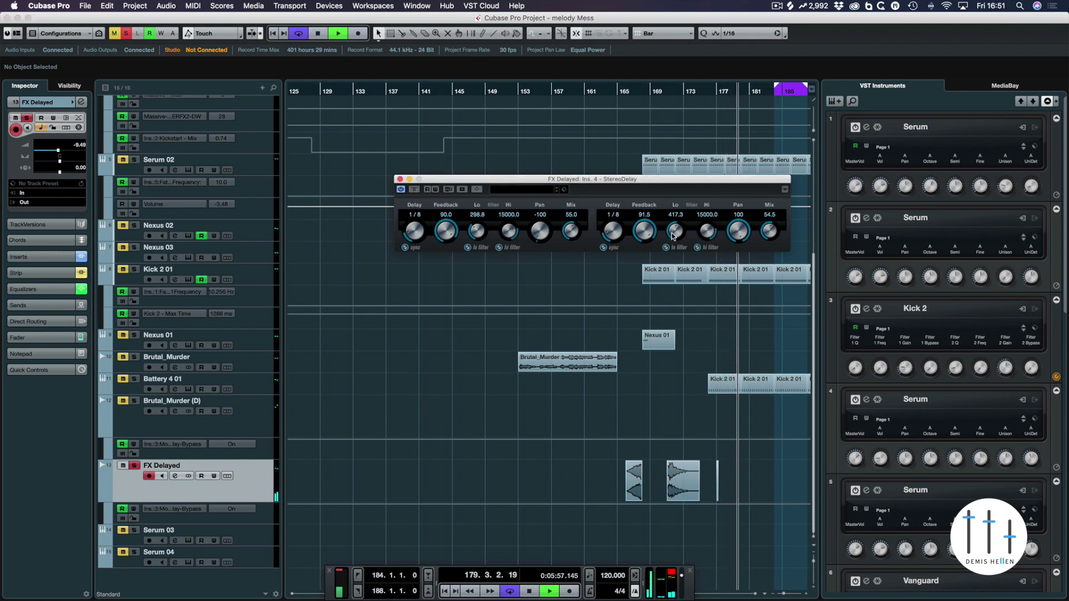
pyautogui.click(715, 98)
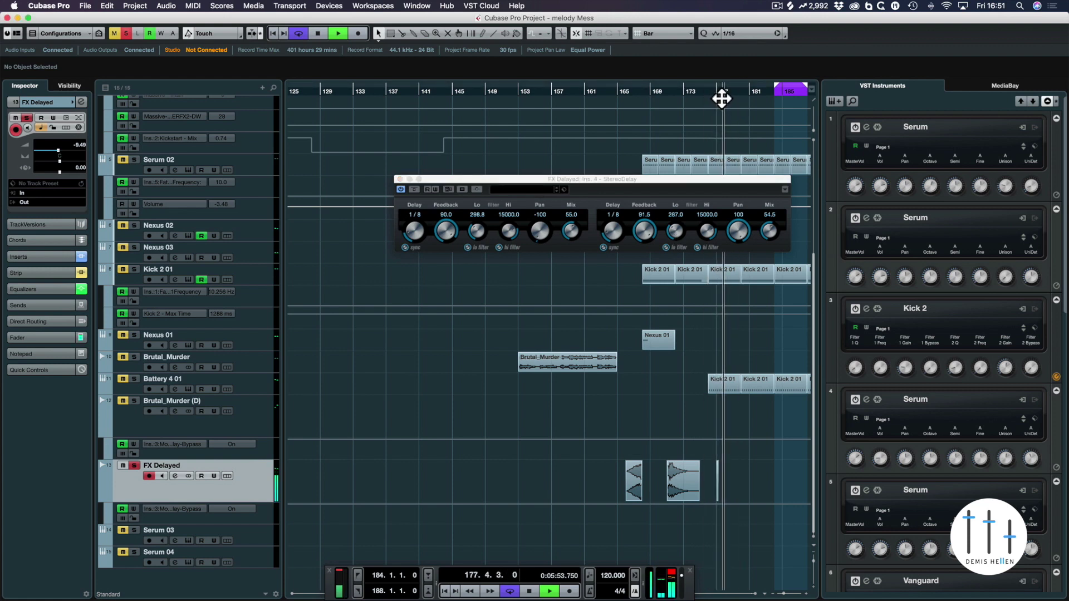
pyautogui.click(628, 98)
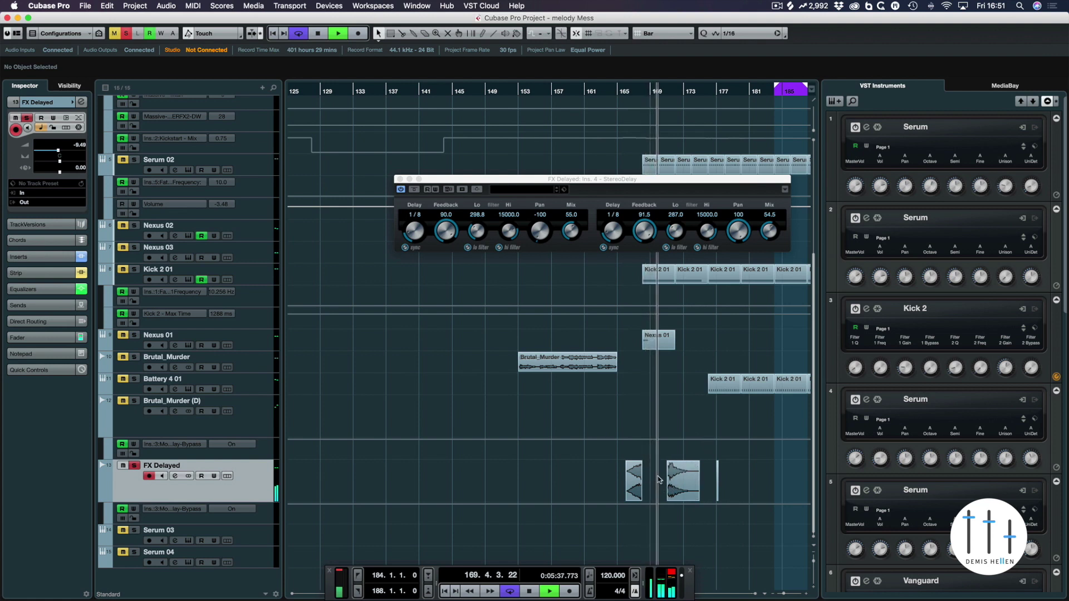
pyautogui.moveTo(670, 477)
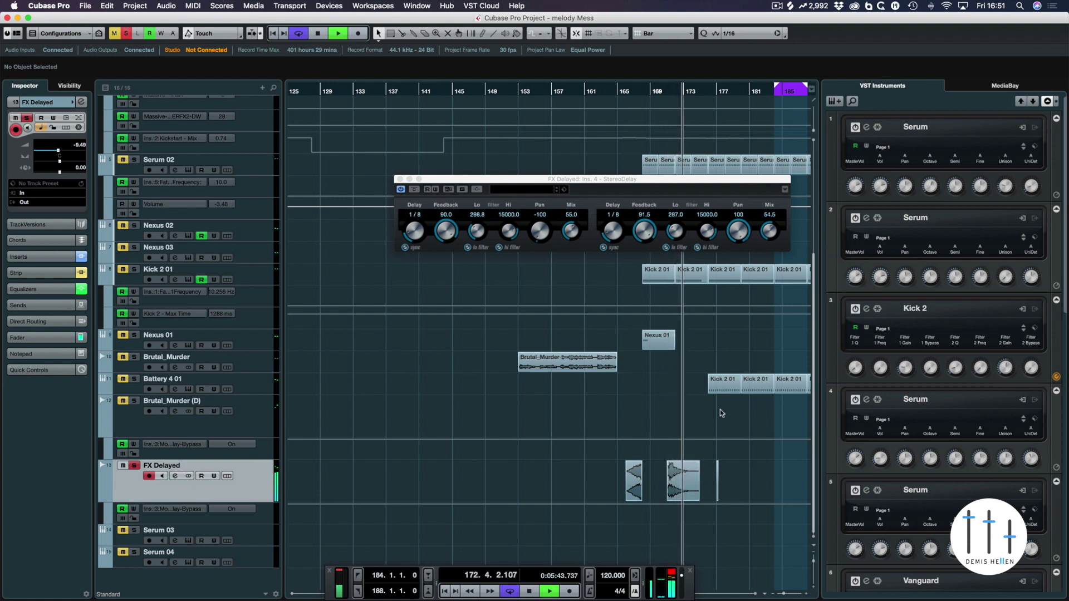
pyautogui.click(401, 189)
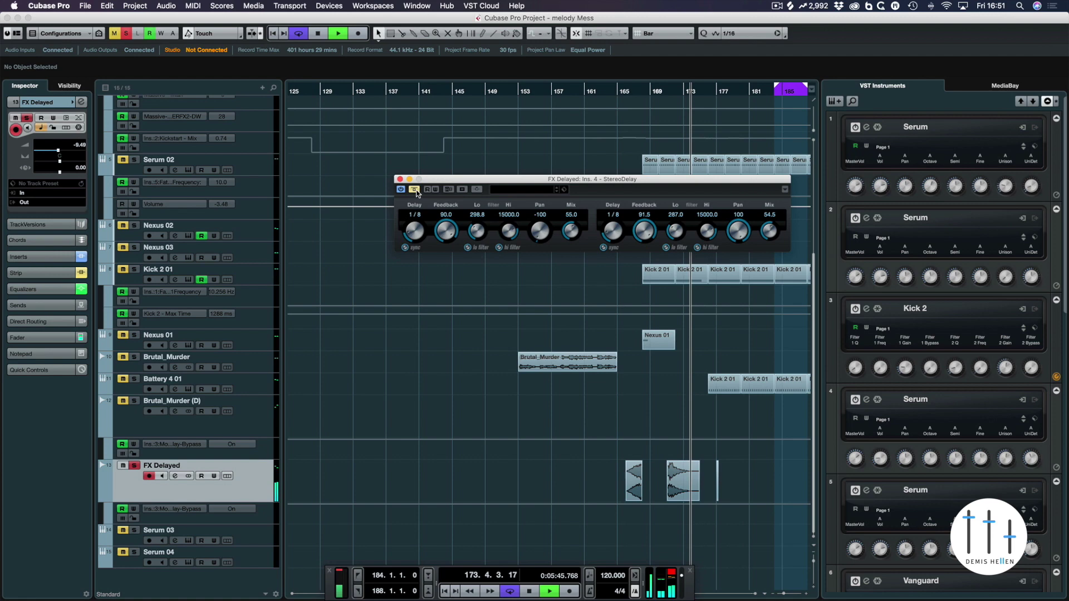
pyautogui.press('space')
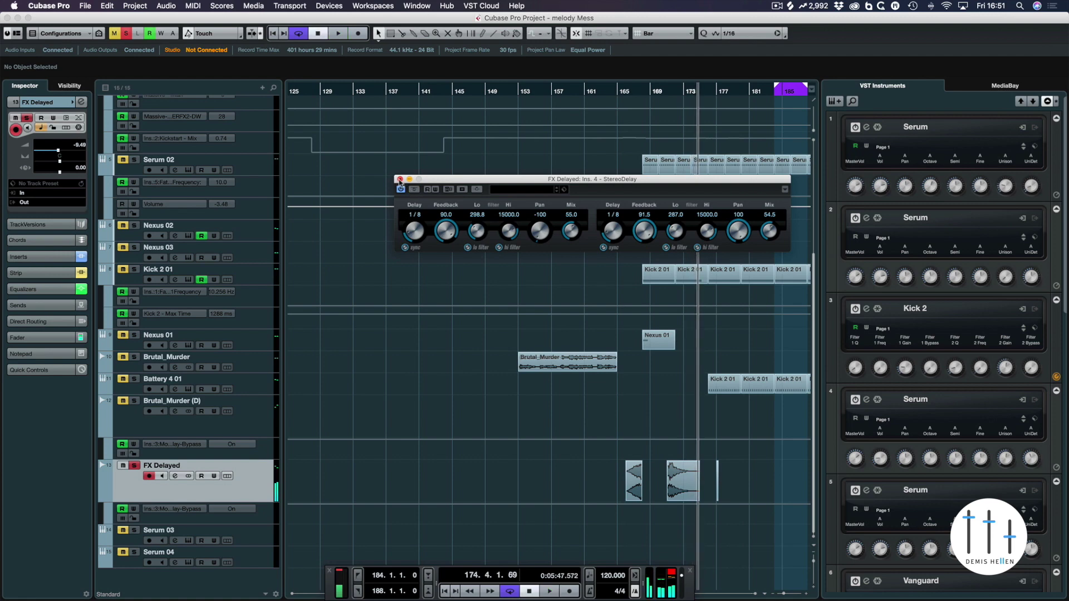
# Step: Close the delay window, unmute all tracks, and lower the FX Delayed clip to -1.47 dB
pyautogui.click(400, 179)
pyautogui.click(628, 95)
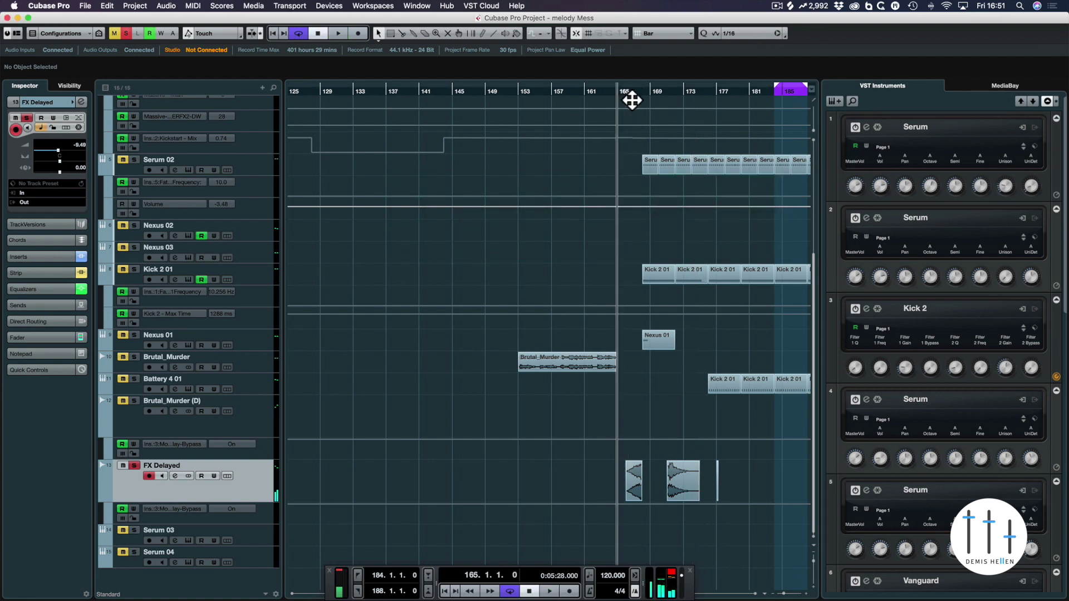
pyautogui.click(123, 34)
pyautogui.press('space')
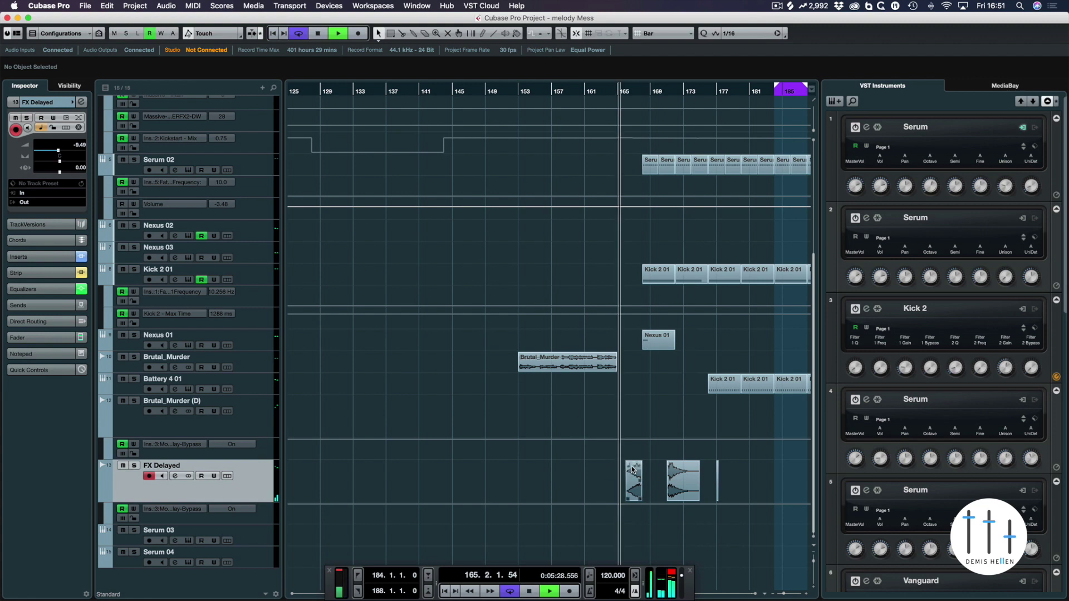
pyautogui.moveTo(638, 464); pyautogui.dragTo(641, 478)
pyautogui.press('space')
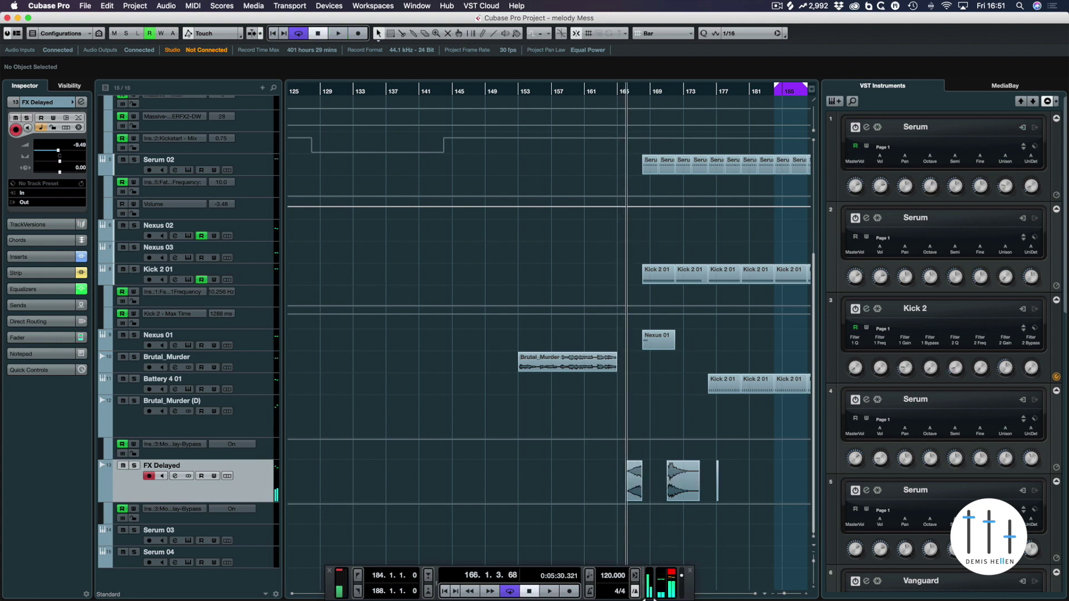
# Step: Set the tempo to about 150 BPM and play the arrangement from bar 164
pyautogui.scroll(-20, 607, 579)
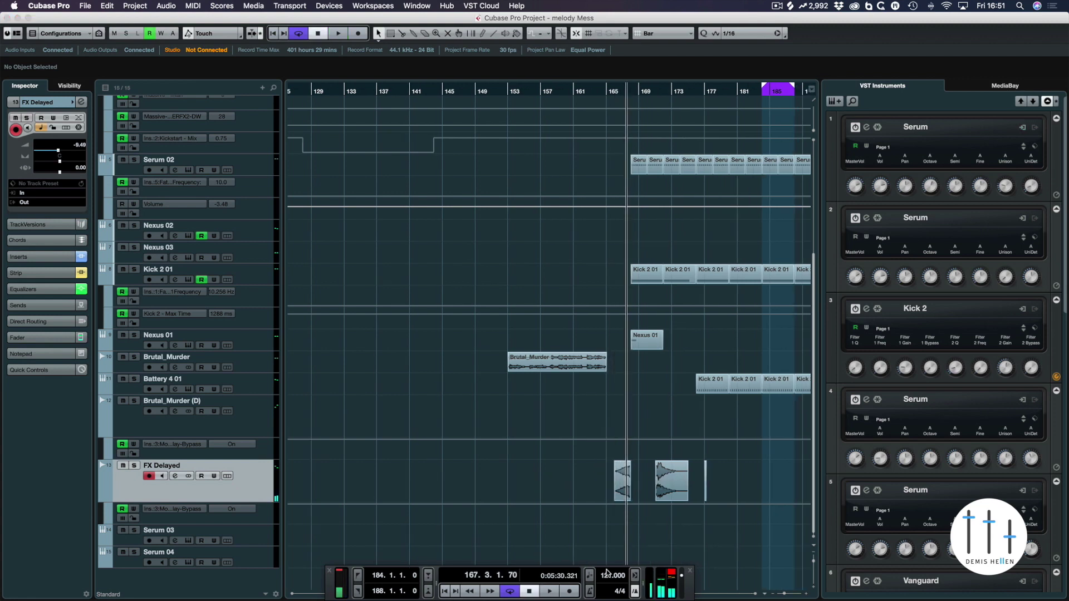
pyautogui.moveTo(614, 553); pyautogui.dragTo(615, 534)
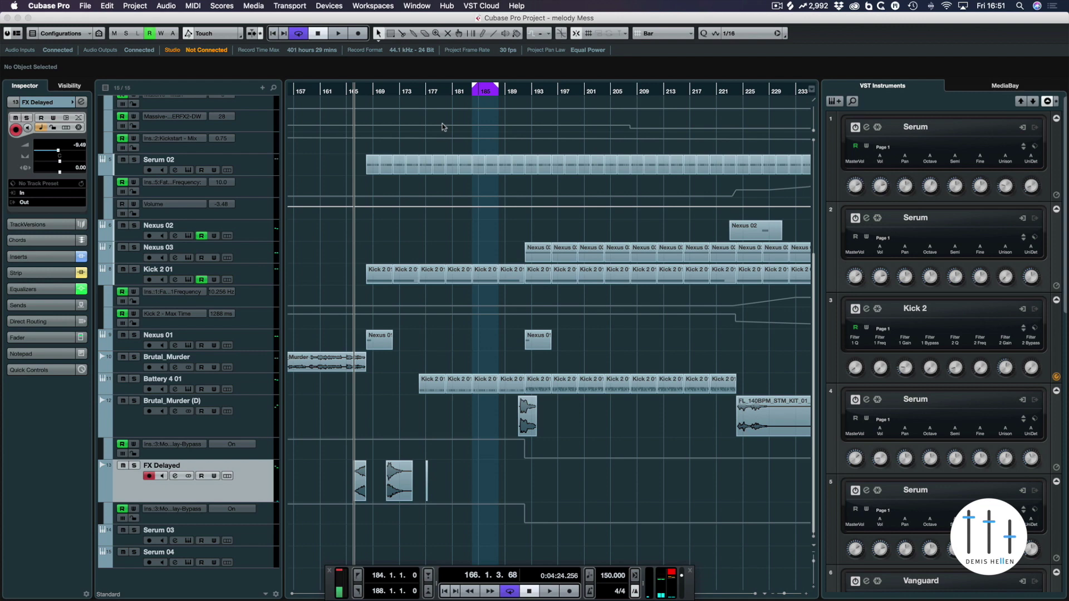
pyautogui.click(349, 96)
pyautogui.press('space')
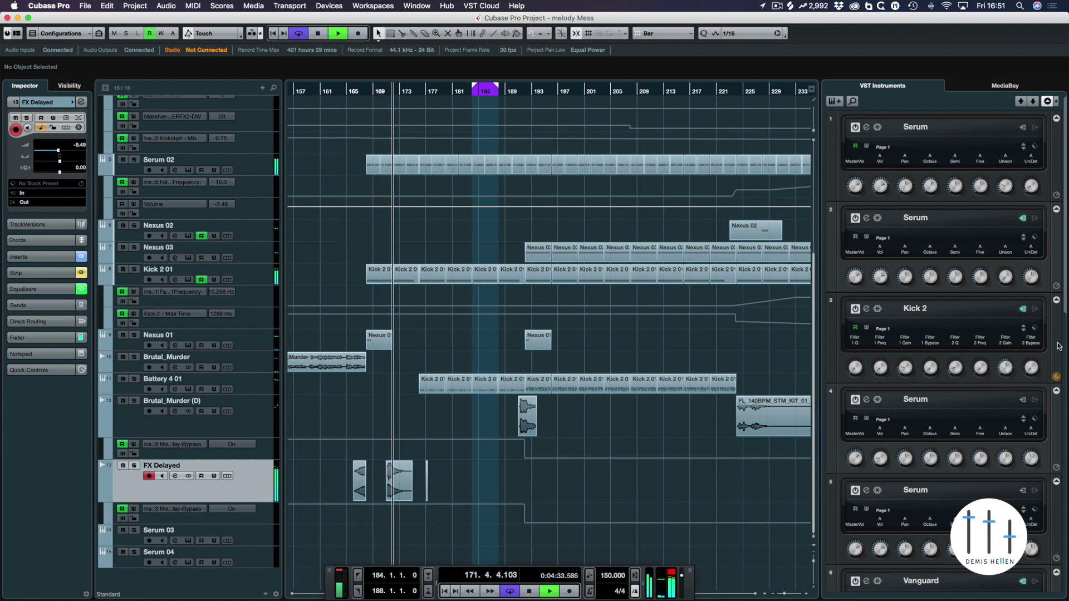
pyautogui.press('space')
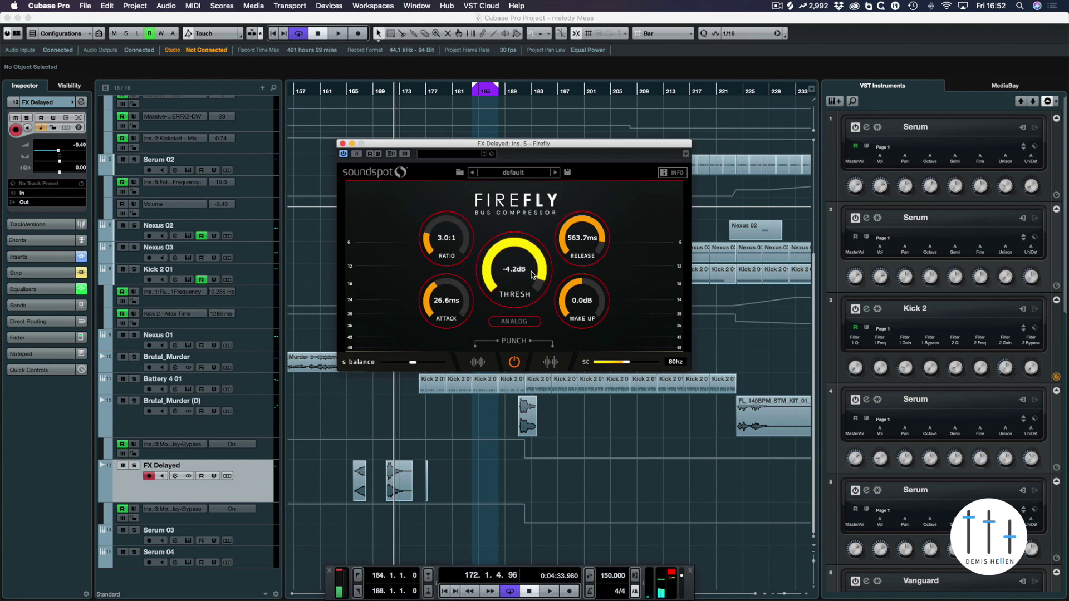
# Step: Set Firefly's threshold to -19.9 dB and release to 655.3 ms while auditioning from bar 171
pyautogui.press('space')
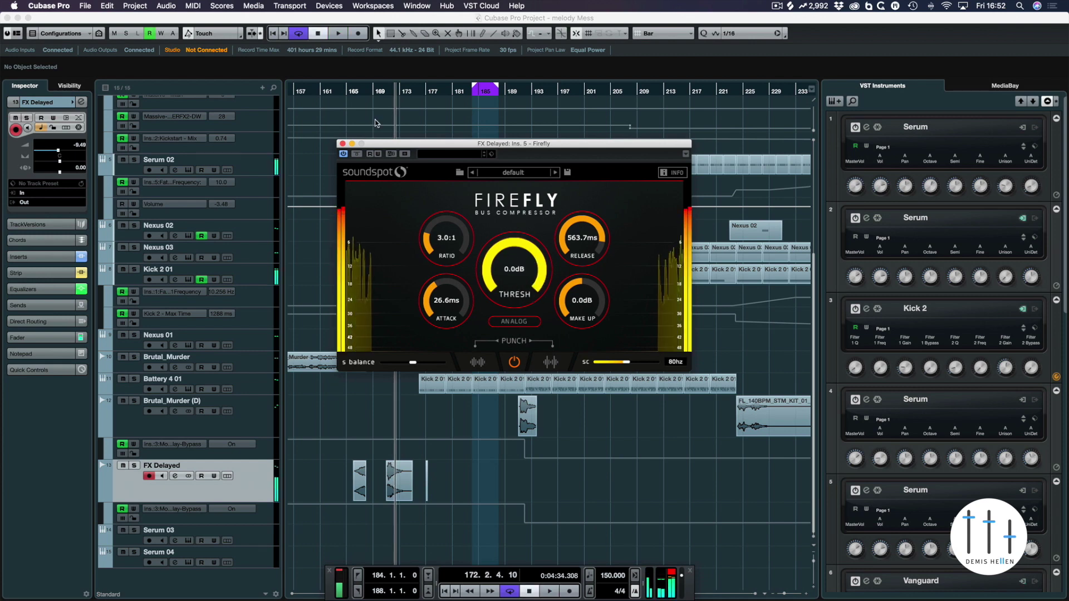
pyautogui.click(386, 98)
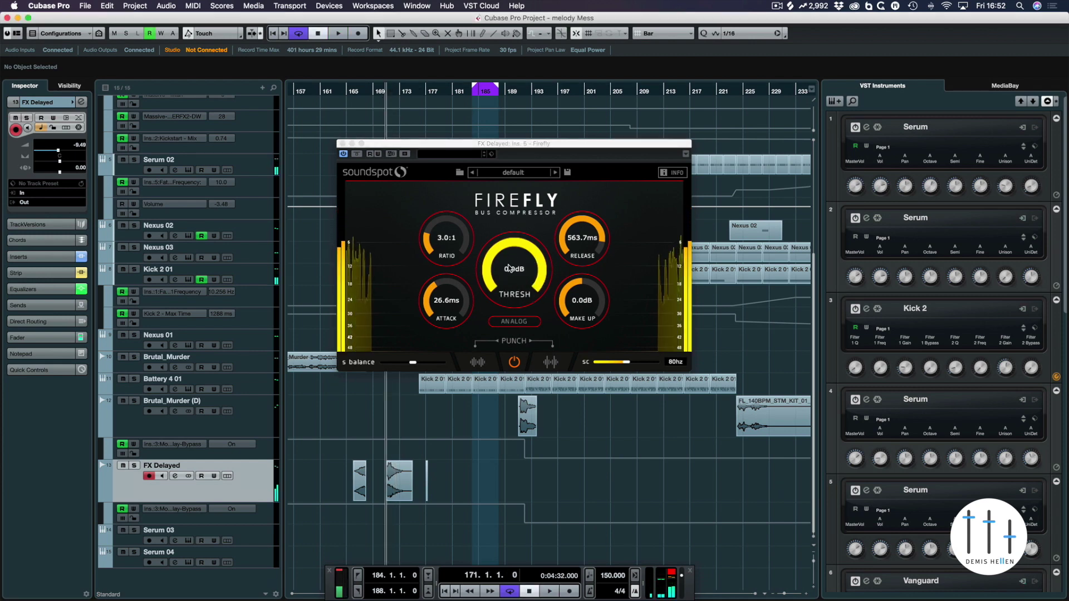
pyautogui.moveTo(505, 299); pyautogui.dragTo(504, 326)
pyautogui.press('space')
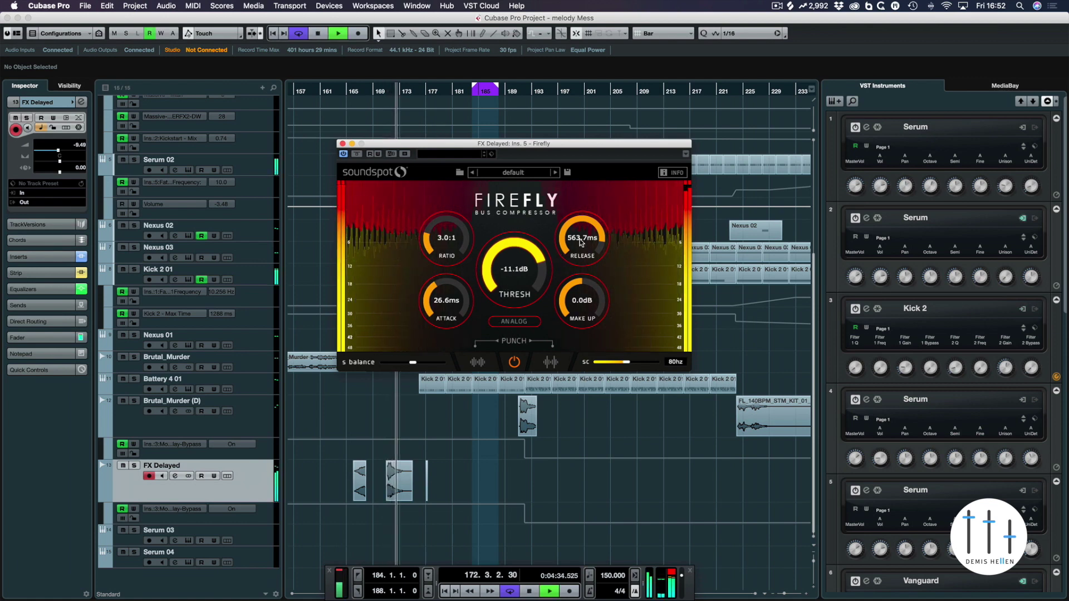
pyautogui.moveTo(583, 245); pyautogui.dragTo(587, 238)
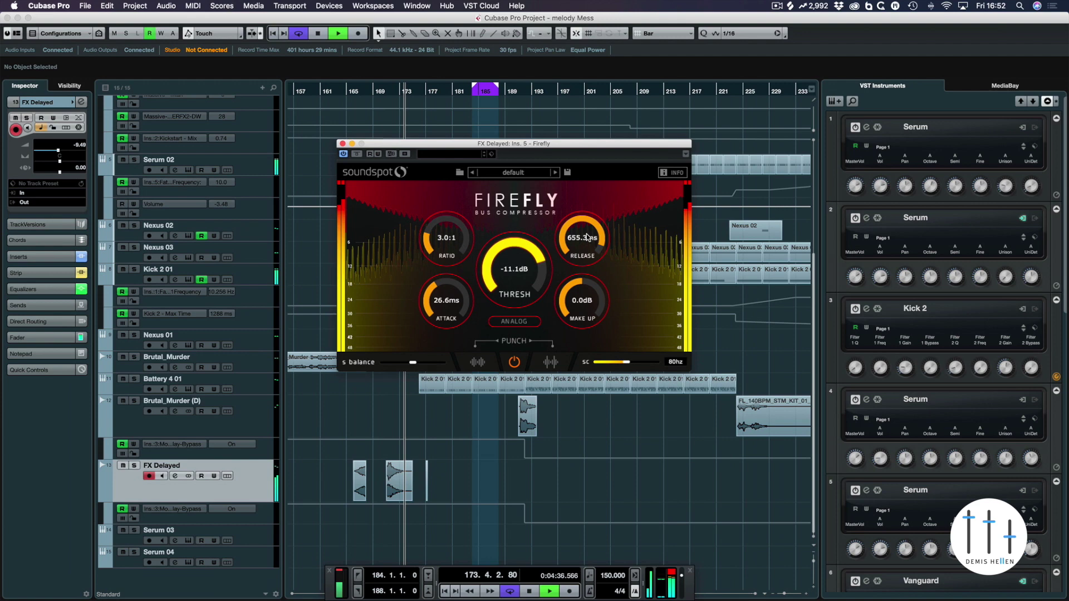
pyautogui.click(393, 96)
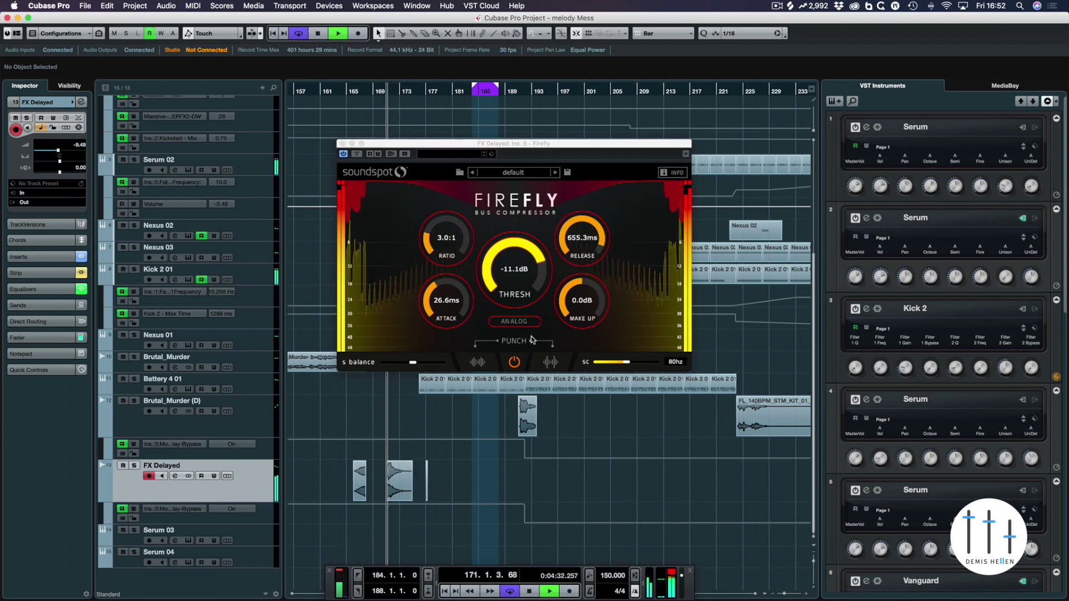
pyautogui.moveTo(532, 303); pyautogui.dragTo(507, 313)
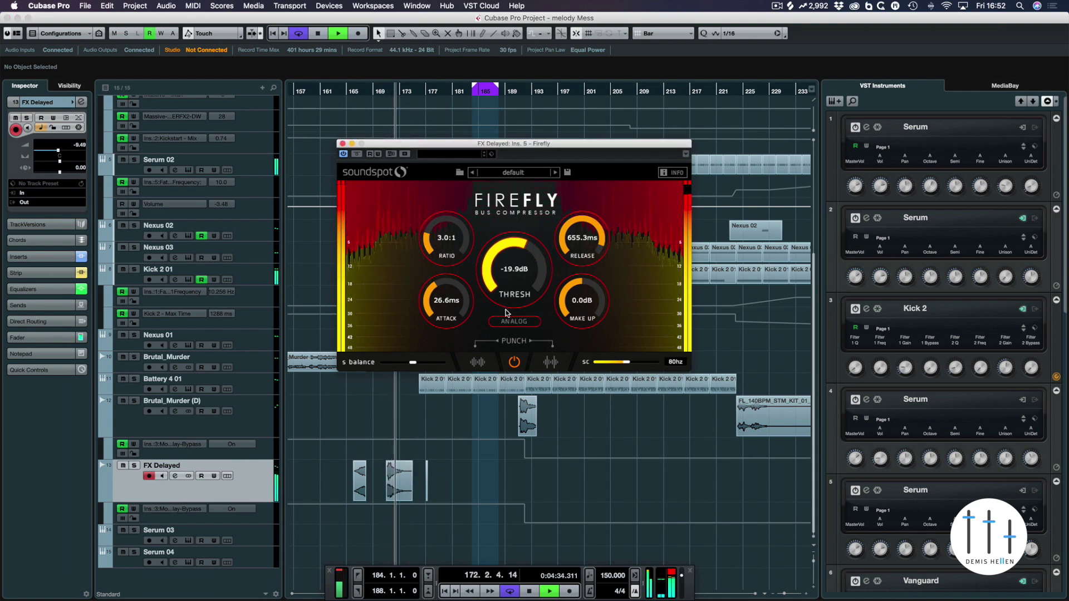
# Step: Nudge Firefly's threshold to about -19.8 dB and audition from bars 171 and 176
pyautogui.click(389, 95)
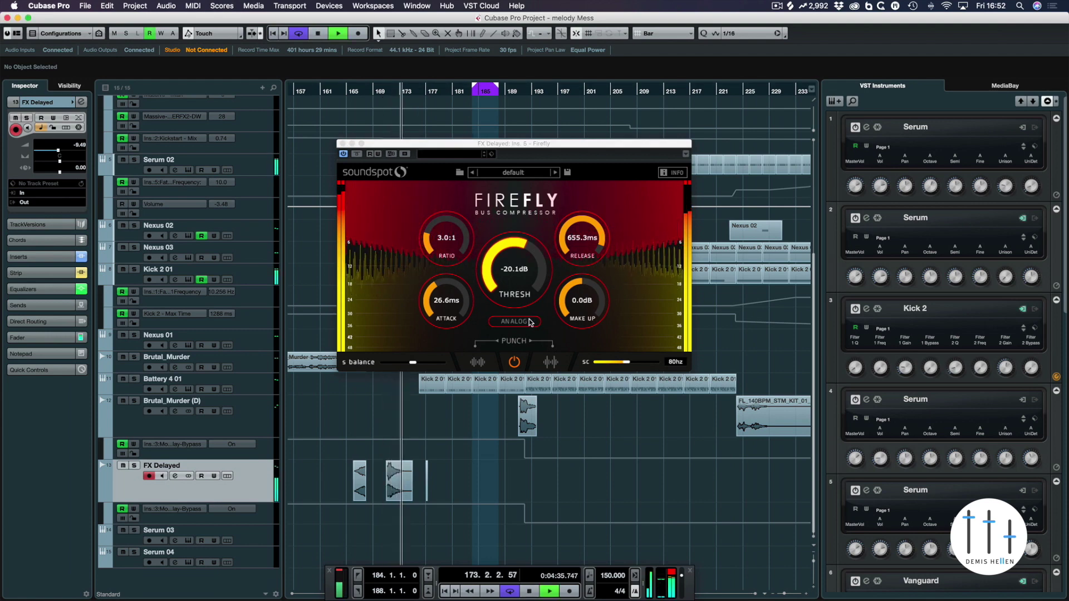
pyautogui.press('space')
pyautogui.moveTo(519, 266); pyautogui.dragTo(522, 253)
pyautogui.press('KP_1')
pyautogui.press('space')
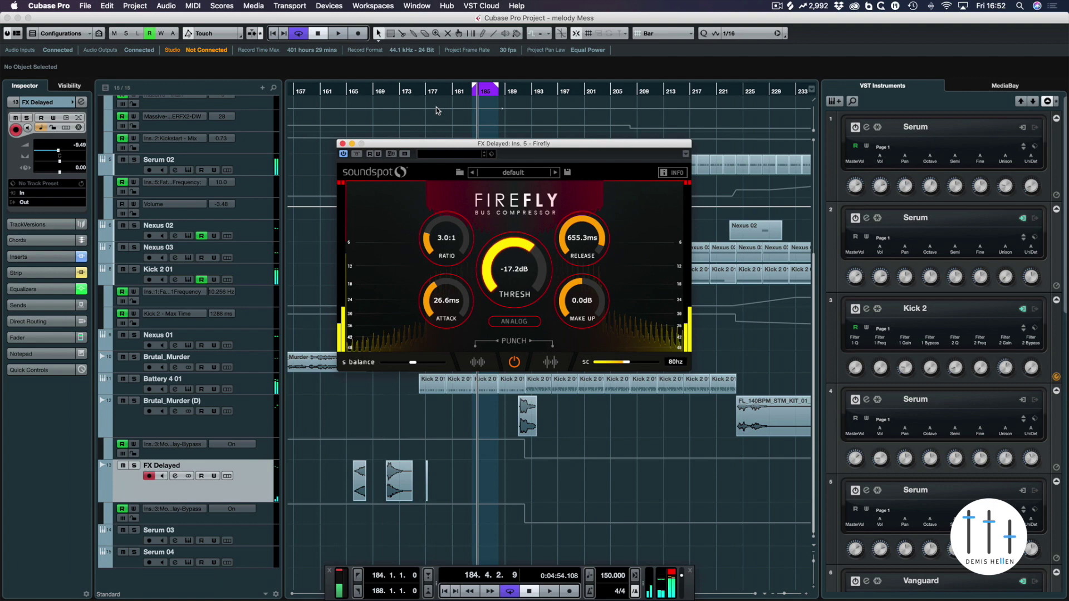
pyautogui.click(377, 95)
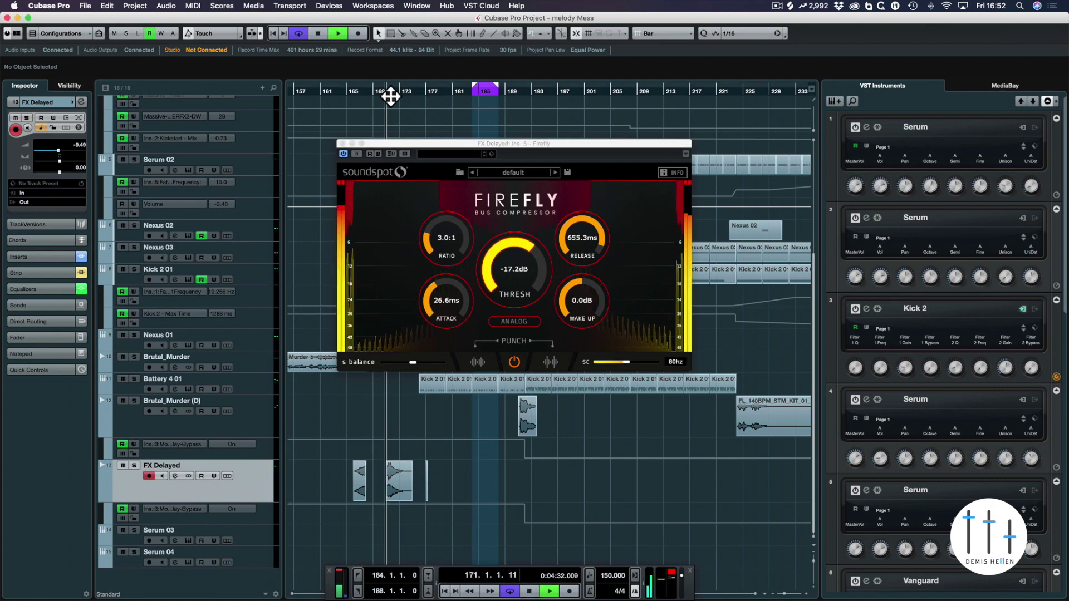
pyautogui.moveTo(390, 96); pyautogui.dragTo(393, 97)
pyautogui.press('space')
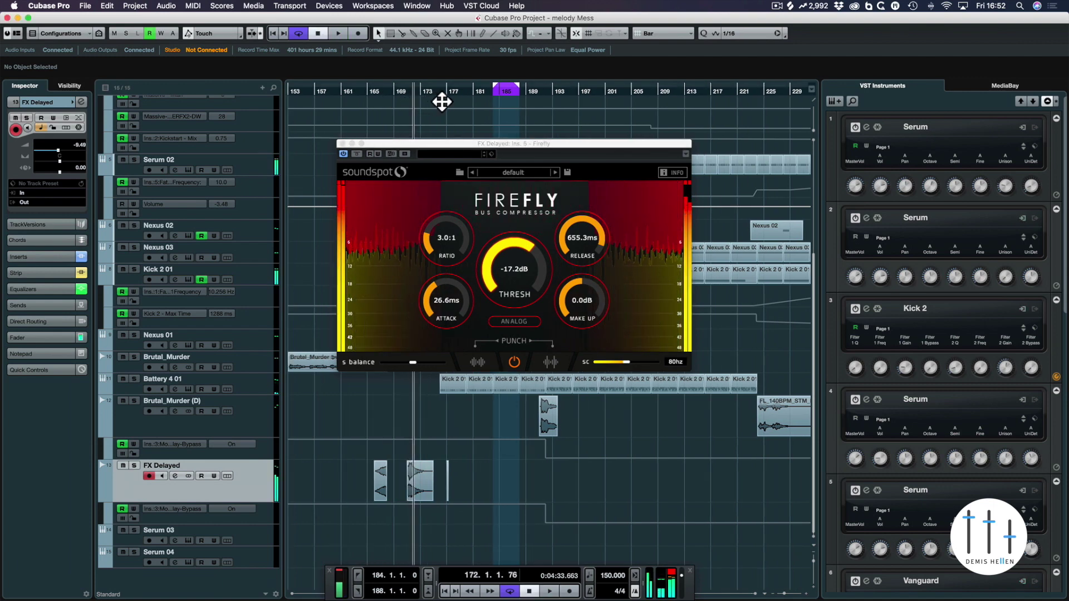
pyautogui.click(446, 97)
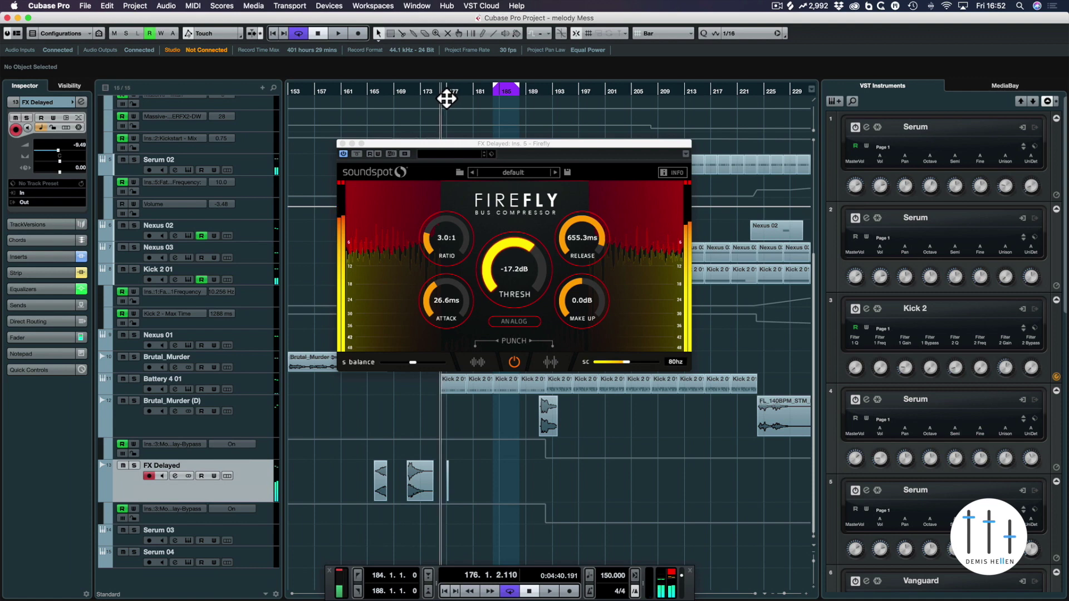
pyautogui.press('space')
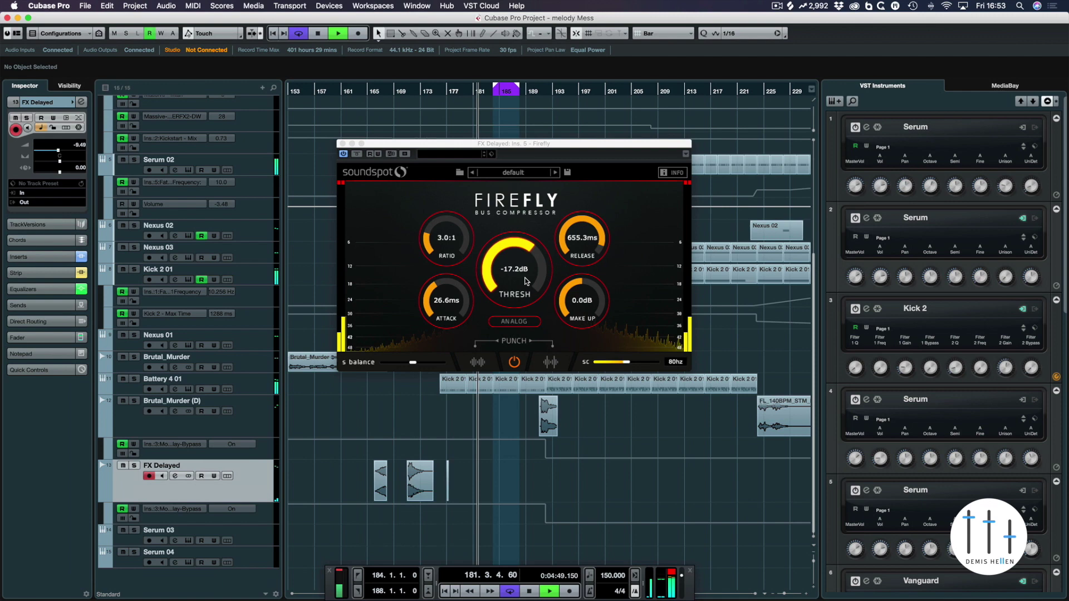
pyautogui.press('space')
# Step: Turn on Firefly's punch mode and raise the threshold to -15.4 dB from bar 177
pyautogui.click(552, 362)
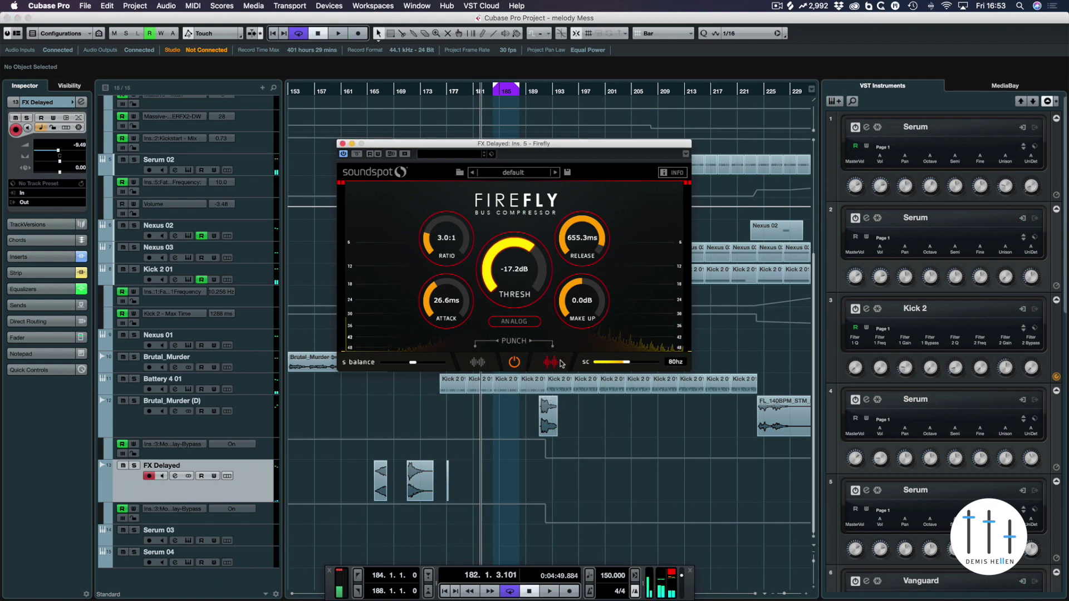
pyautogui.click(450, 96)
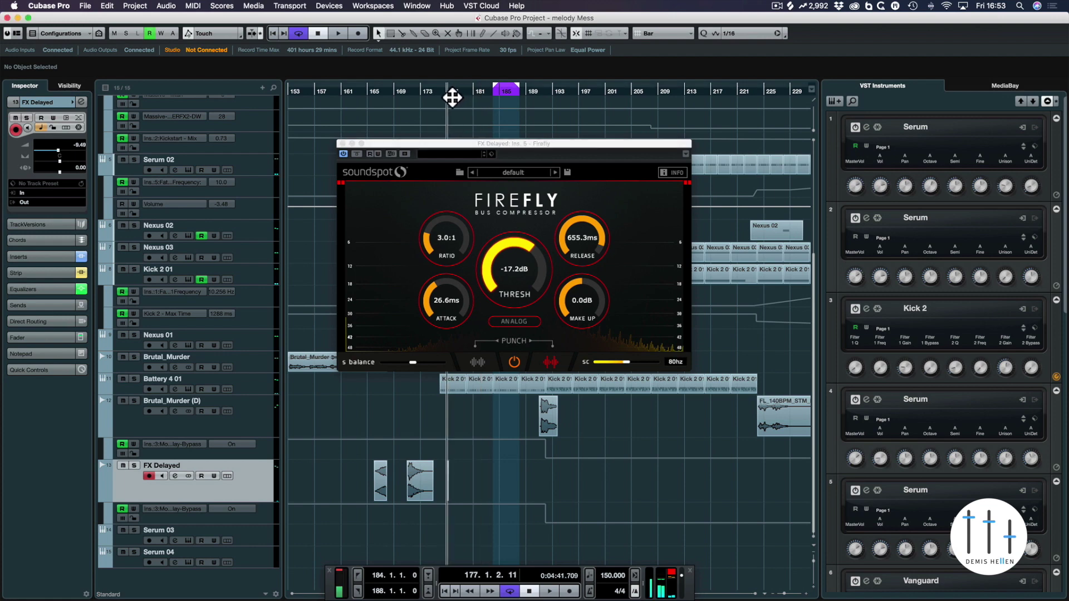
pyautogui.press('space')
pyautogui.moveTo(512, 267); pyautogui.dragTo(517, 253)
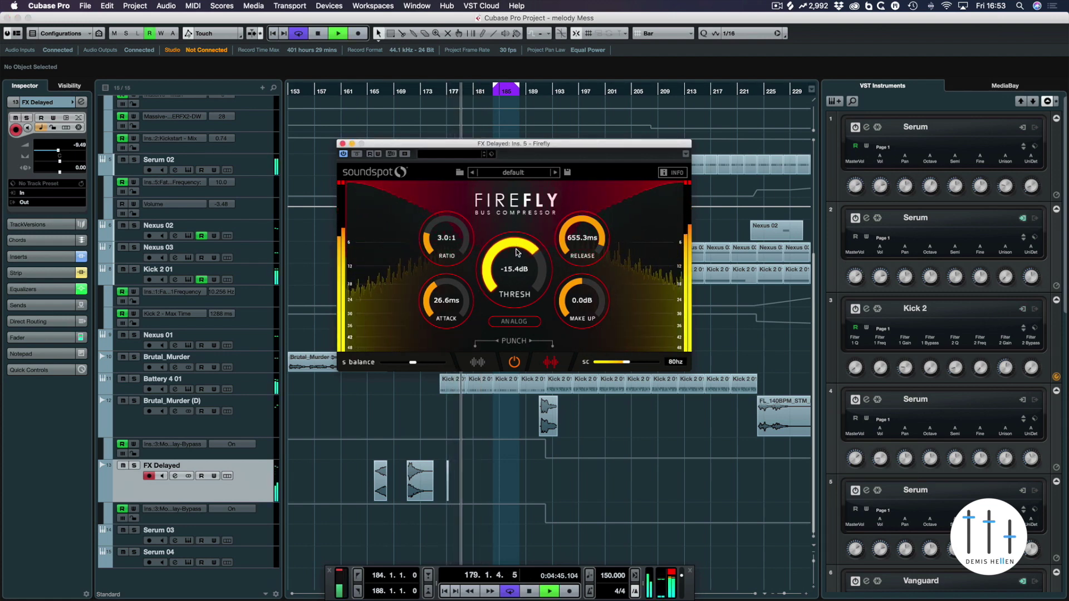
pyautogui.press('space')
pyautogui.click(398, 98)
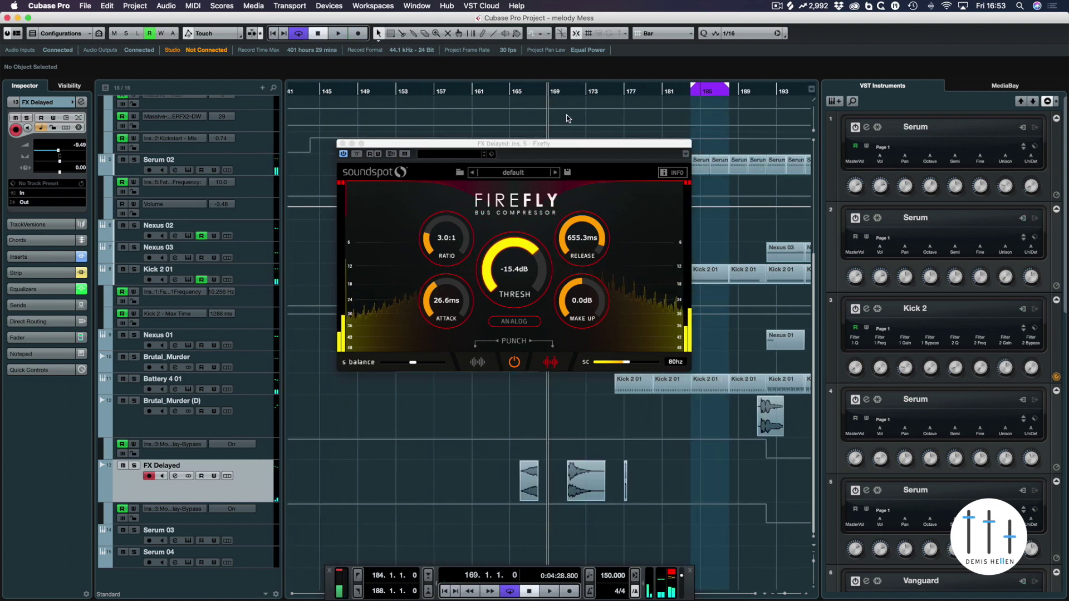
# Step: Zoom in on the FX Delayed clip, shorten its end to 177.1.2.105, and audition it
pyautogui.moveTo(616, 98); pyautogui.dragTo(569, 475)
pyautogui.press('h')
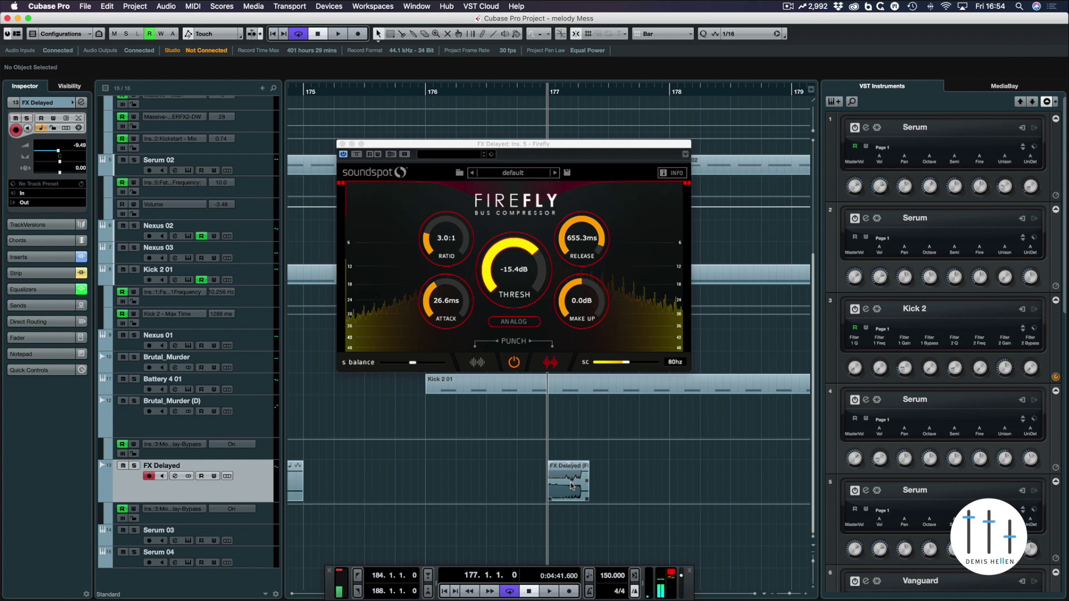
pyautogui.press('h')
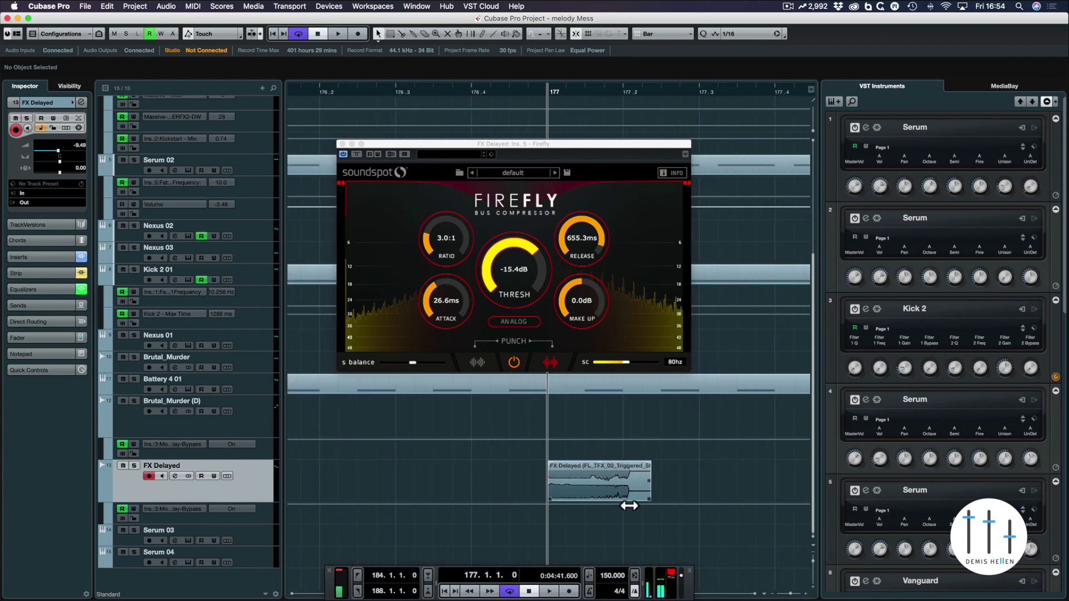
pyautogui.moveTo(629, 505); pyautogui.dragTo(668, 482)
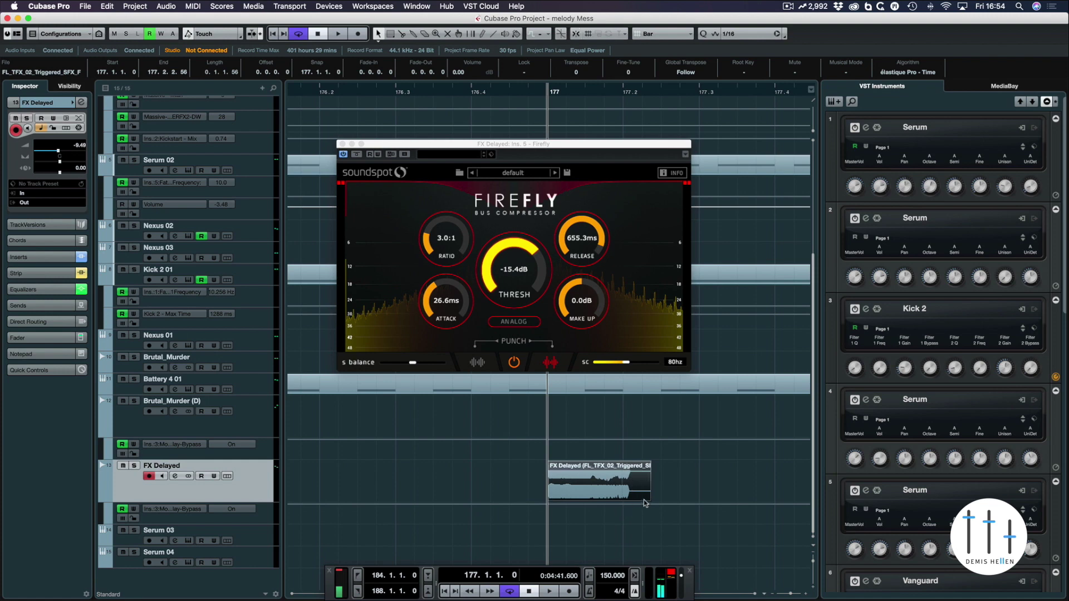
pyautogui.moveTo(605, 504); pyautogui.dragTo(583, 504)
pyautogui.click(533, 95)
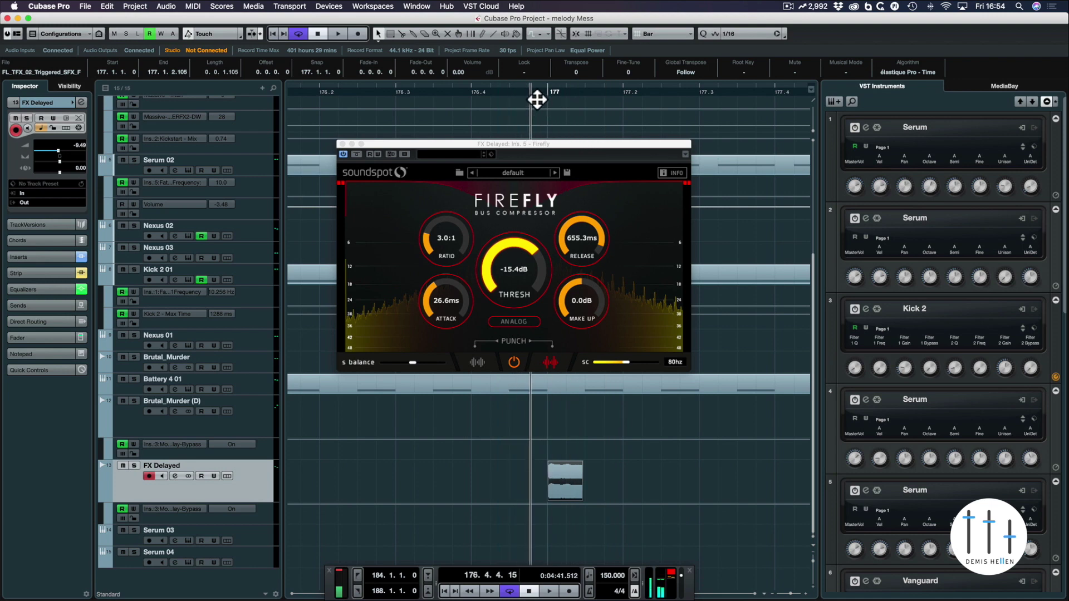
pyautogui.press('space')
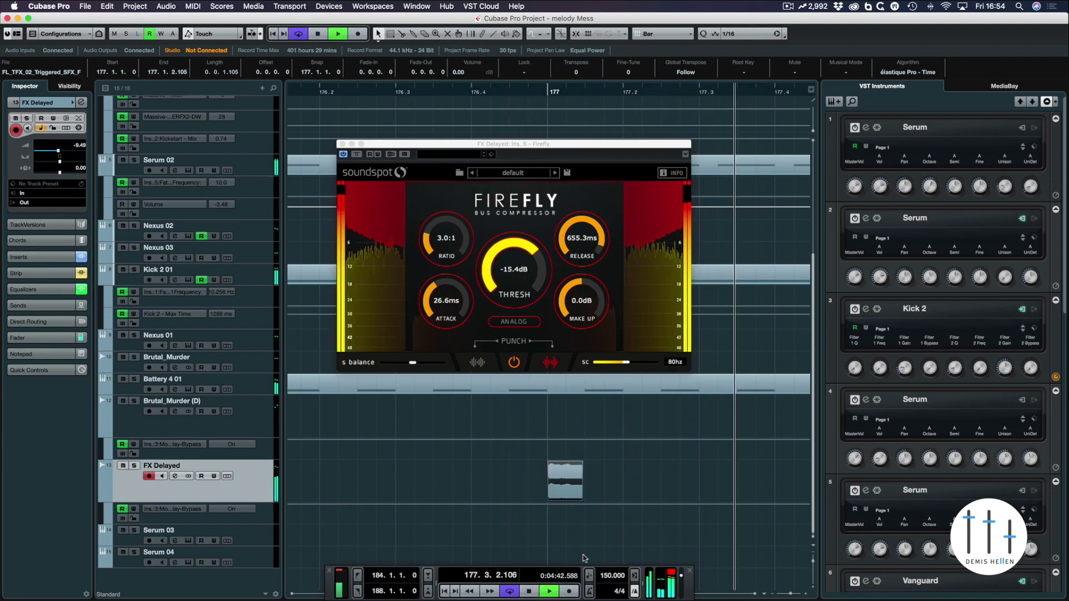
pyautogui.press('space')
# Step: Fine-tune the clip end, settling at 177.1.2.115 after auditioning from bar 177
pyautogui.moveTo(581, 499); pyautogui.dragTo(593, 503)
pyautogui.click(527, 86)
pyautogui.press('space')
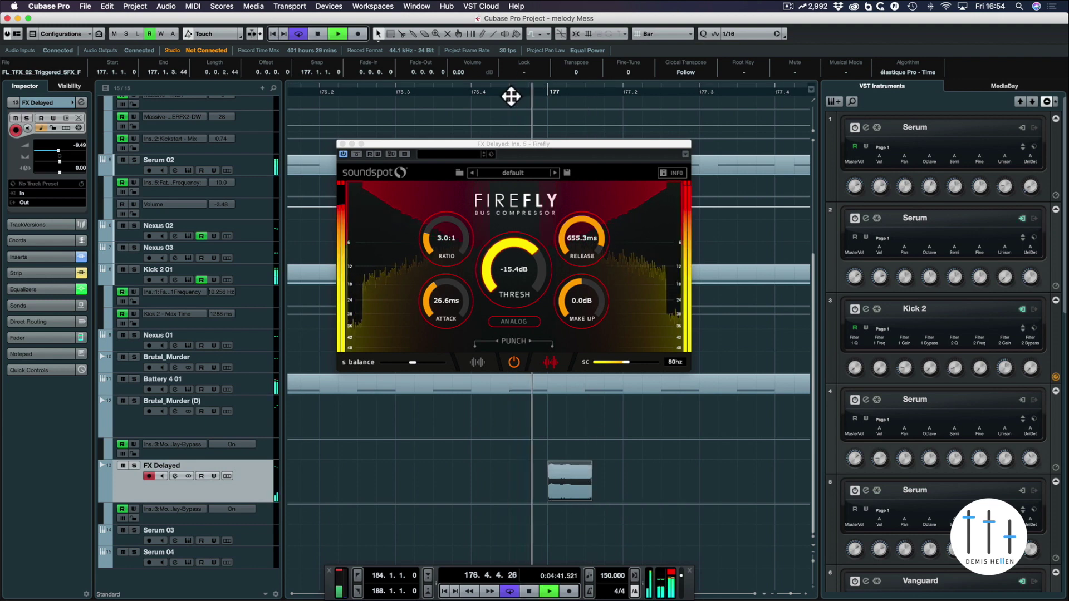
pyautogui.press('space')
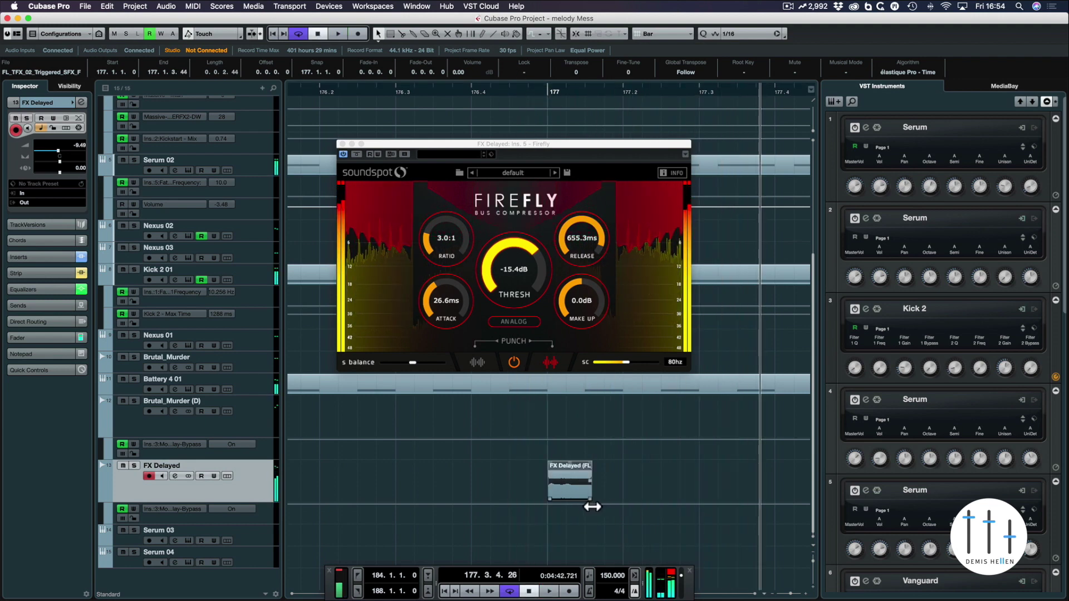
pyautogui.moveTo(592, 506); pyautogui.dragTo(583, 505)
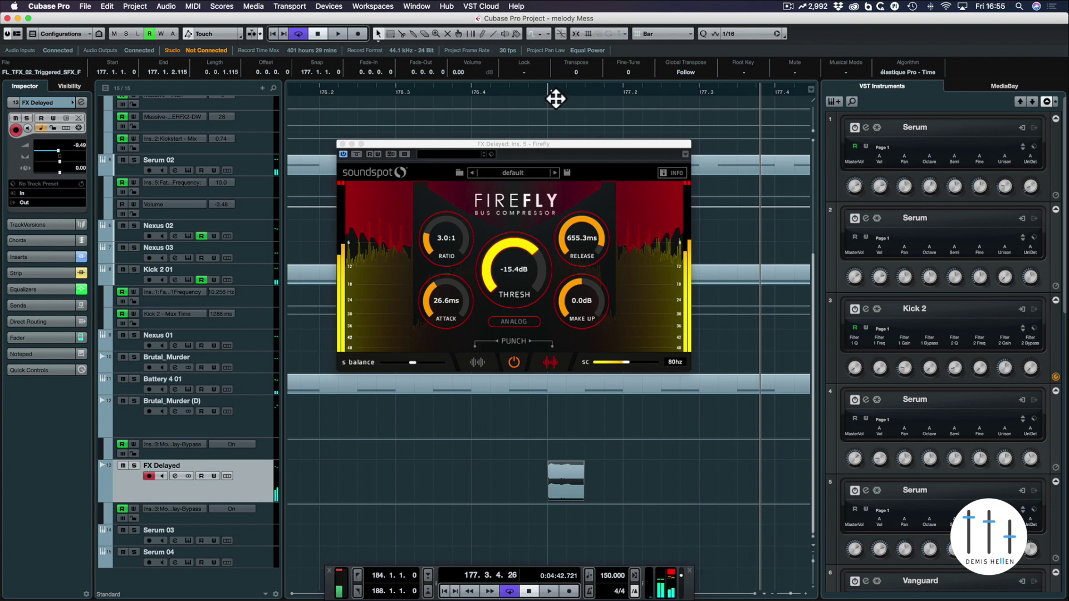
pyautogui.click(503, 93)
pyautogui.press('space')
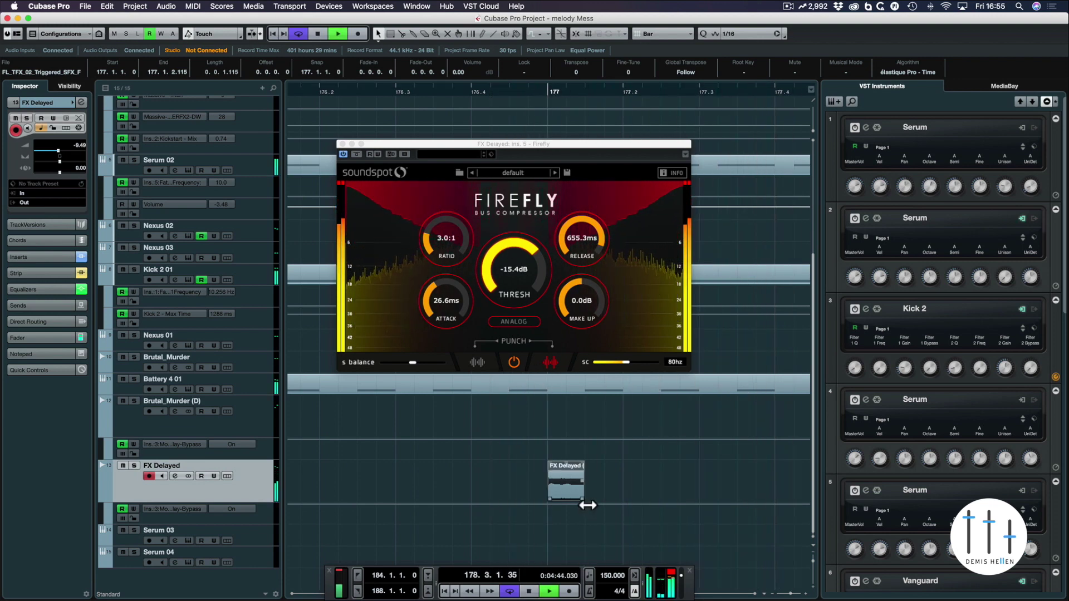
pyautogui.press('space')
# Step: Zoom out and audition the FX Delayed track from bar 167
pyautogui.press('g')
pyautogui.press('g')
pyautogui.press('g')
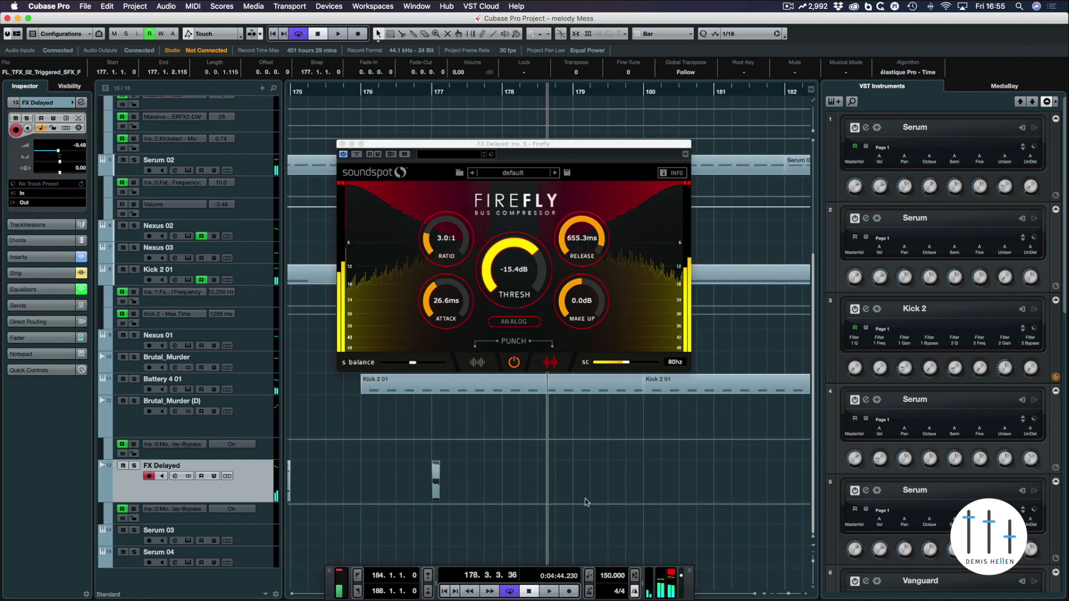
pyautogui.press('g')
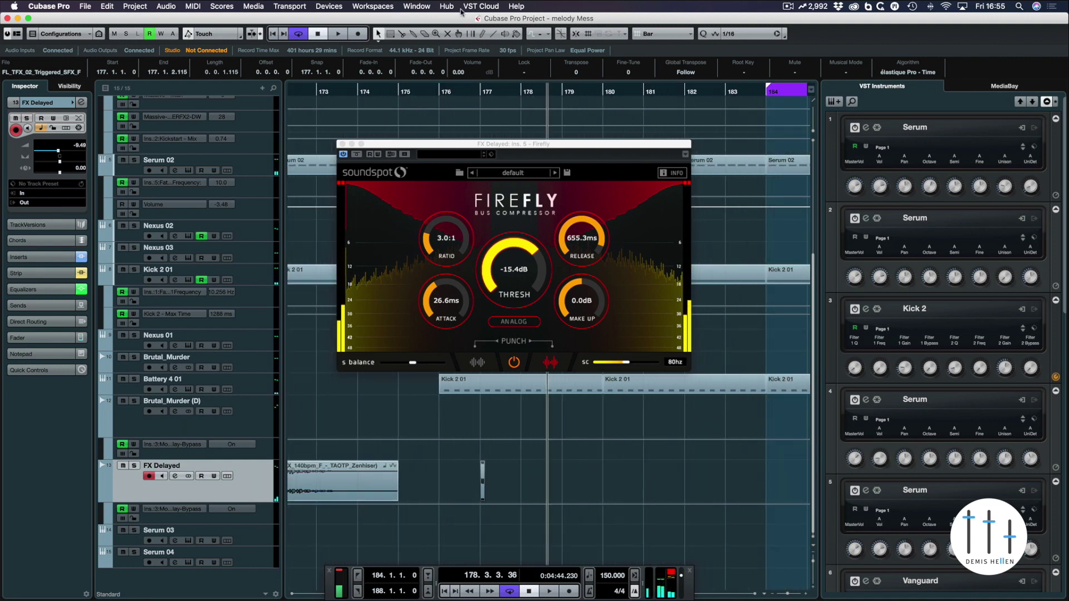
pyautogui.press('g')
pyautogui.press('g')
pyautogui.press('g')
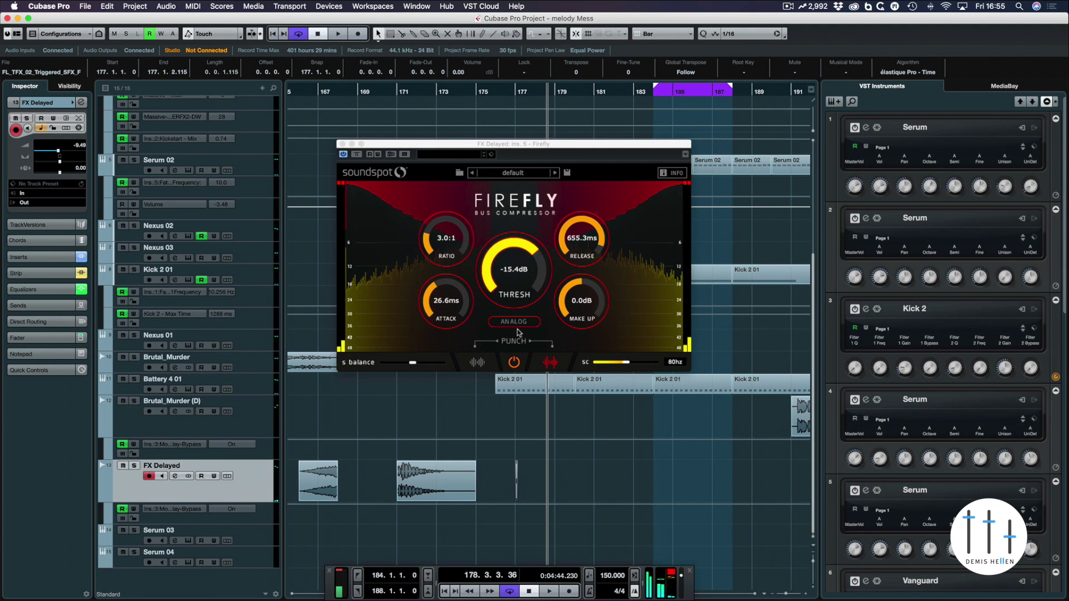
pyautogui.click(395, 89)
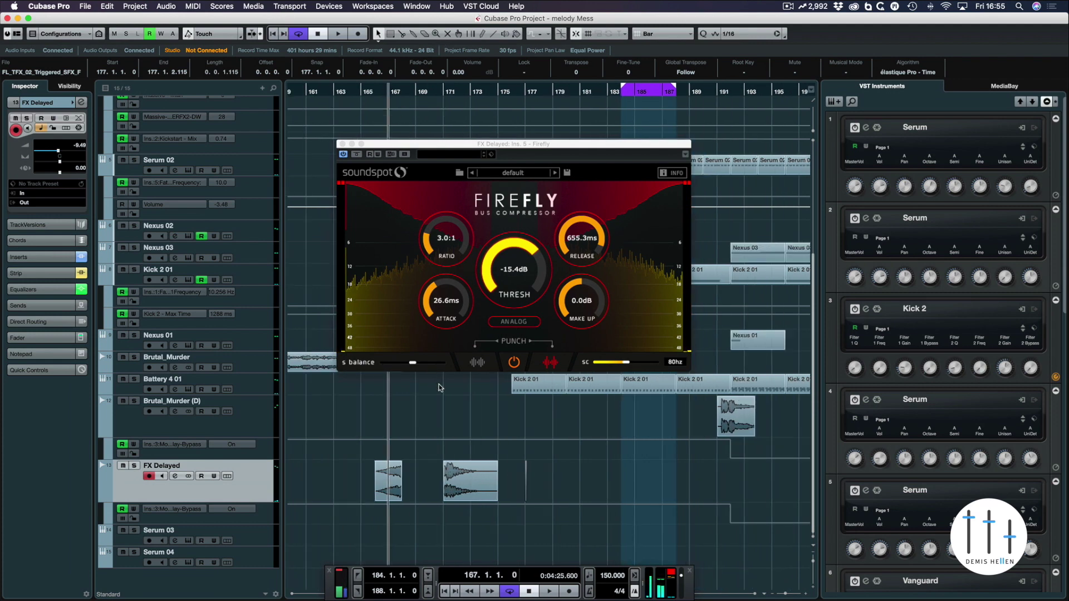
pyautogui.press('space')
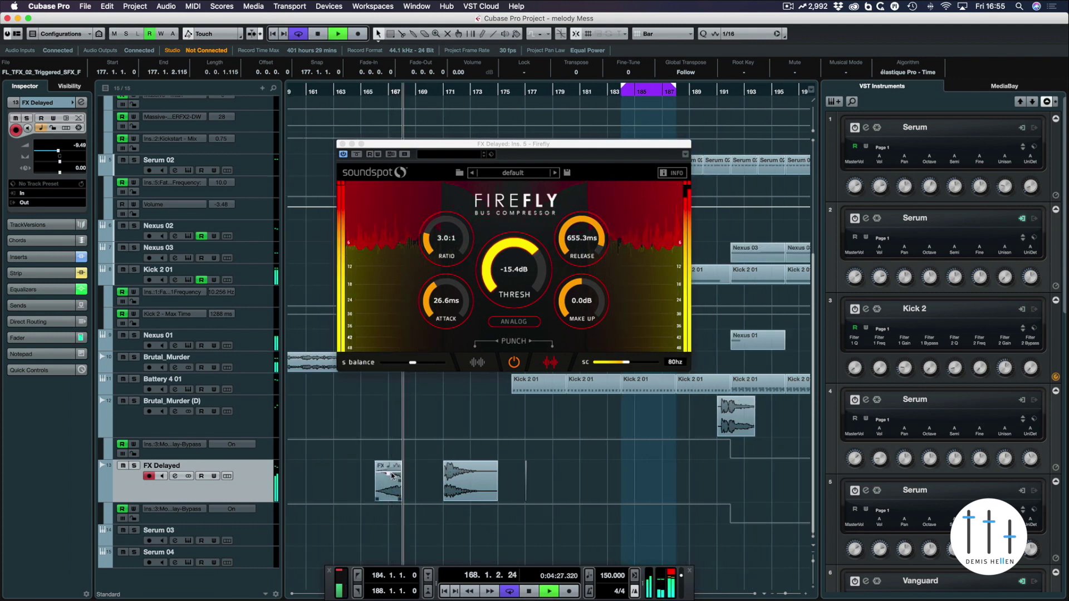
pyautogui.press('space')
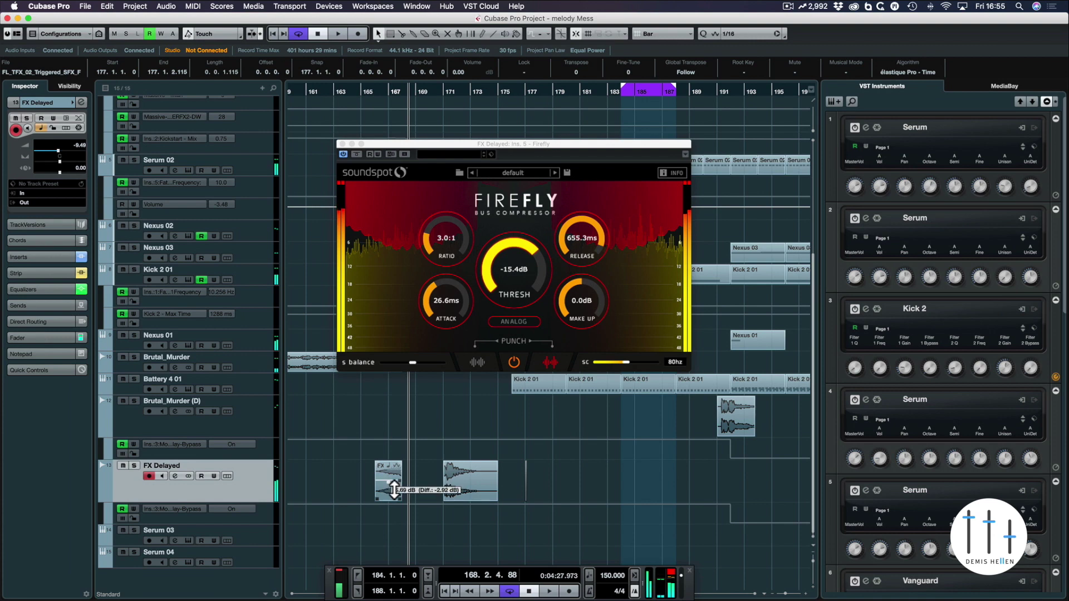
# Step: Lower the short FX clip's volume near bar 167, then remove it and replay from bar 166
pyautogui.moveTo(393, 497); pyautogui.dragTo(393, 496)
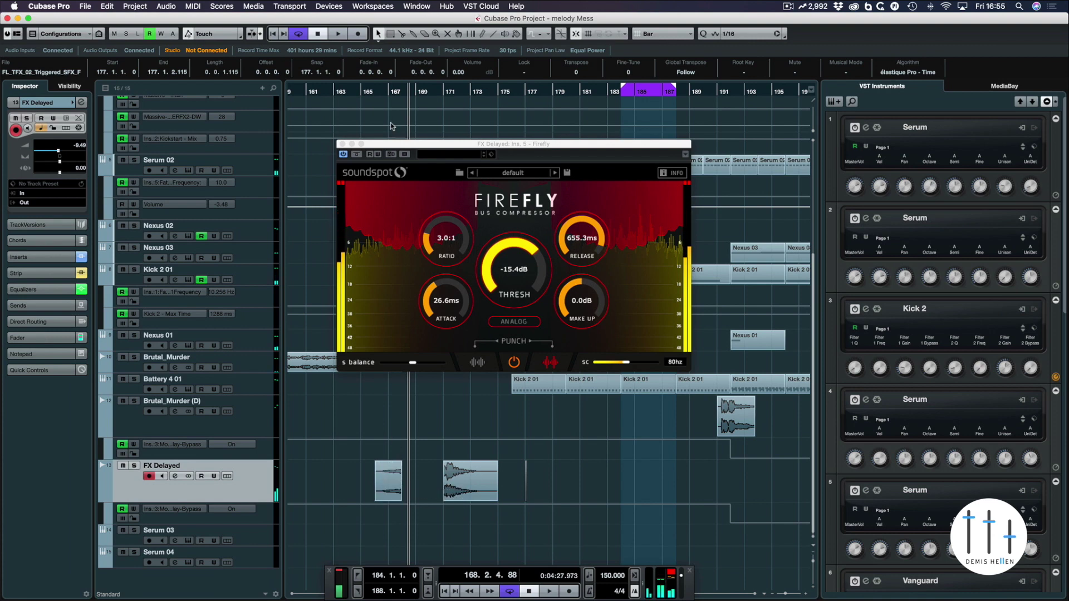
pyautogui.click(397, 97)
pyautogui.press('space')
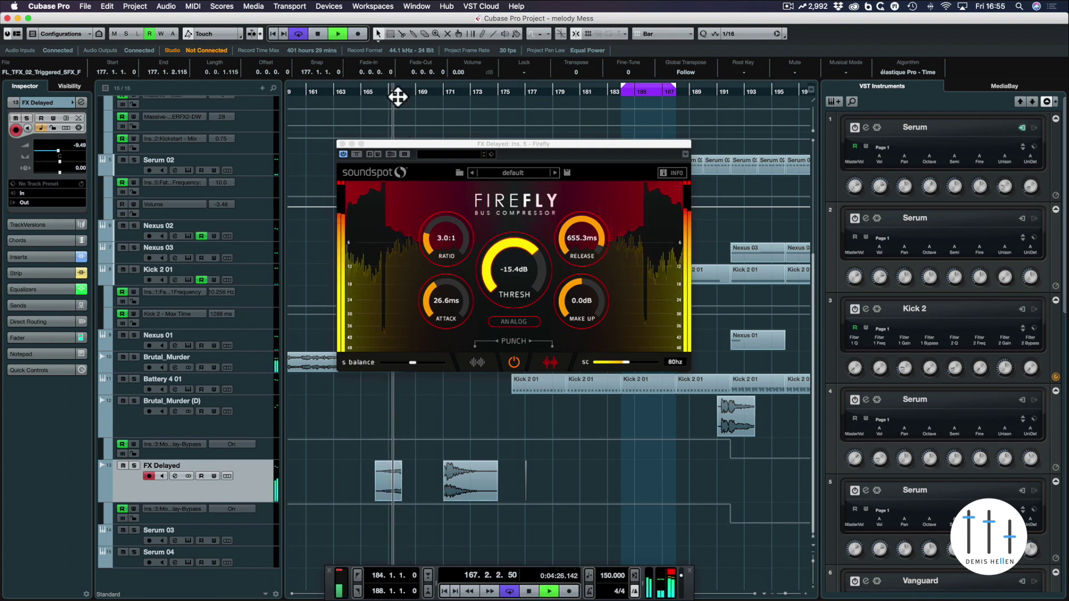
pyautogui.press('space')
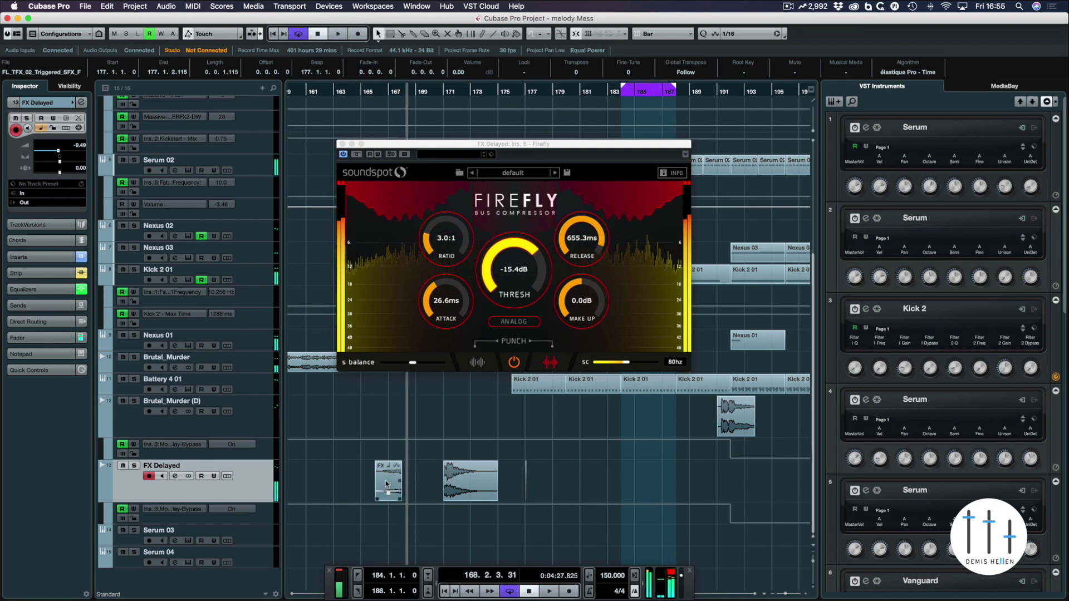
pyautogui.hotkey('ctrl', 'z')
pyautogui.click(384, 95)
pyautogui.press('space')
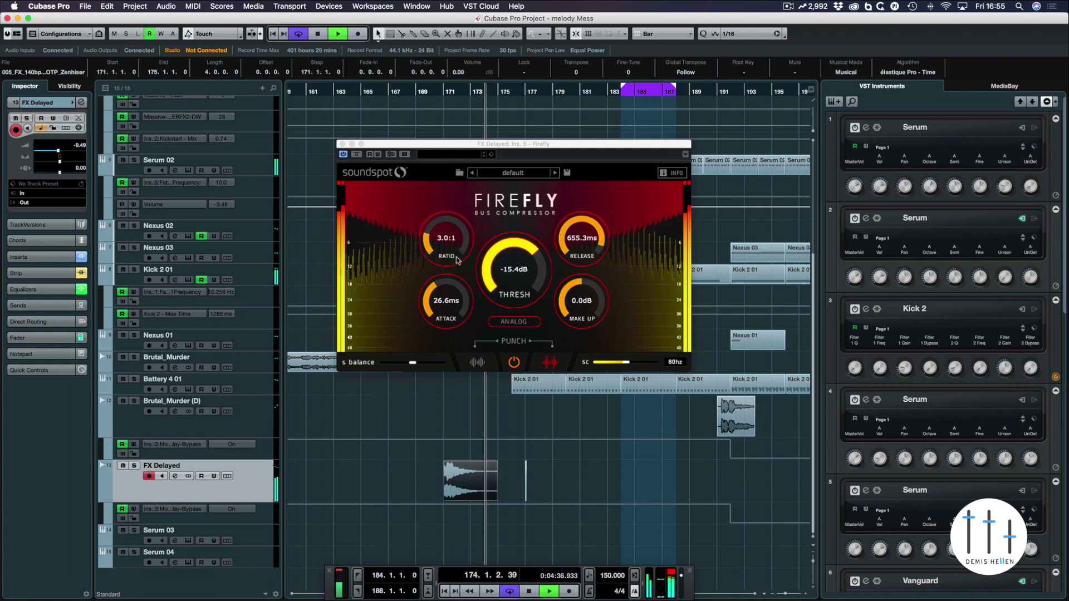
# Step: Close the Firefly window and fill Glitch's Gater row across the whole sequence
pyautogui.press('space')
pyautogui.press('super+w')
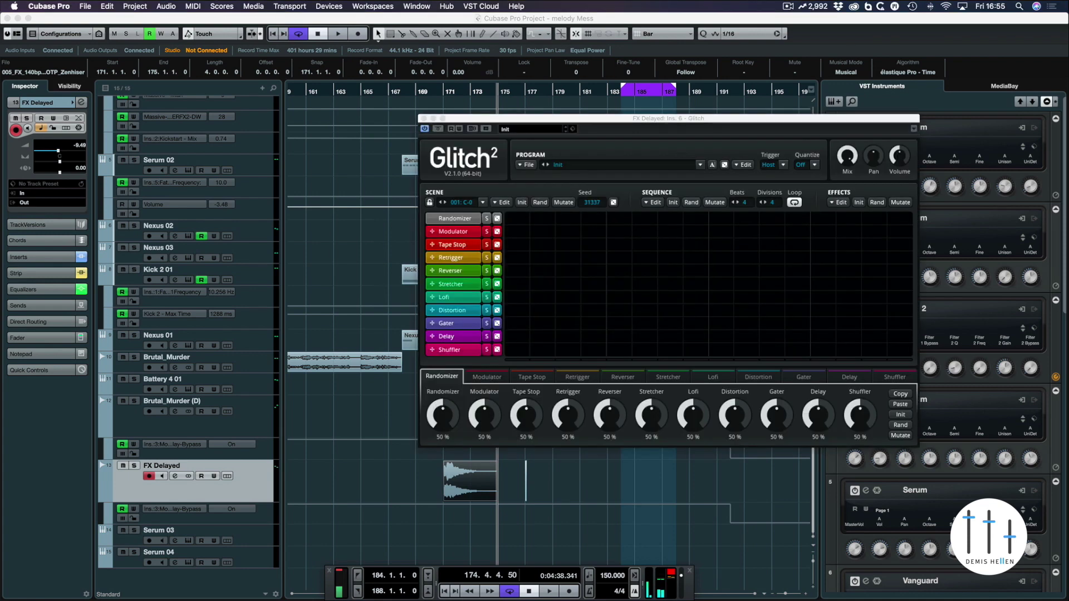
pyautogui.moveTo(522, 328); pyautogui.dragTo(966, 330)
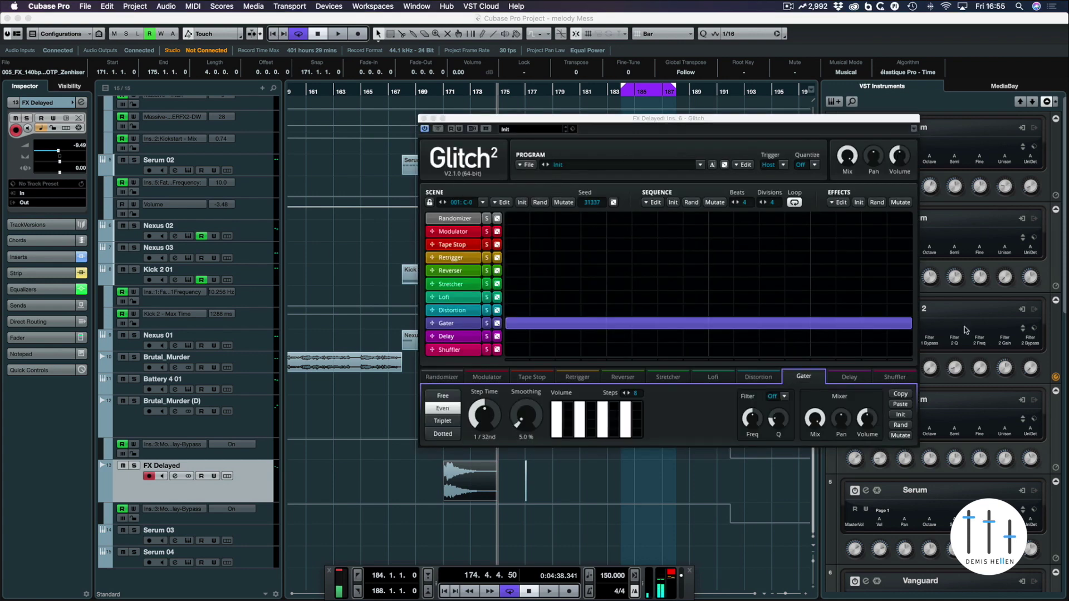
# Step: Audition the gating from around bars 170 and 176
pyautogui.click(444, 95)
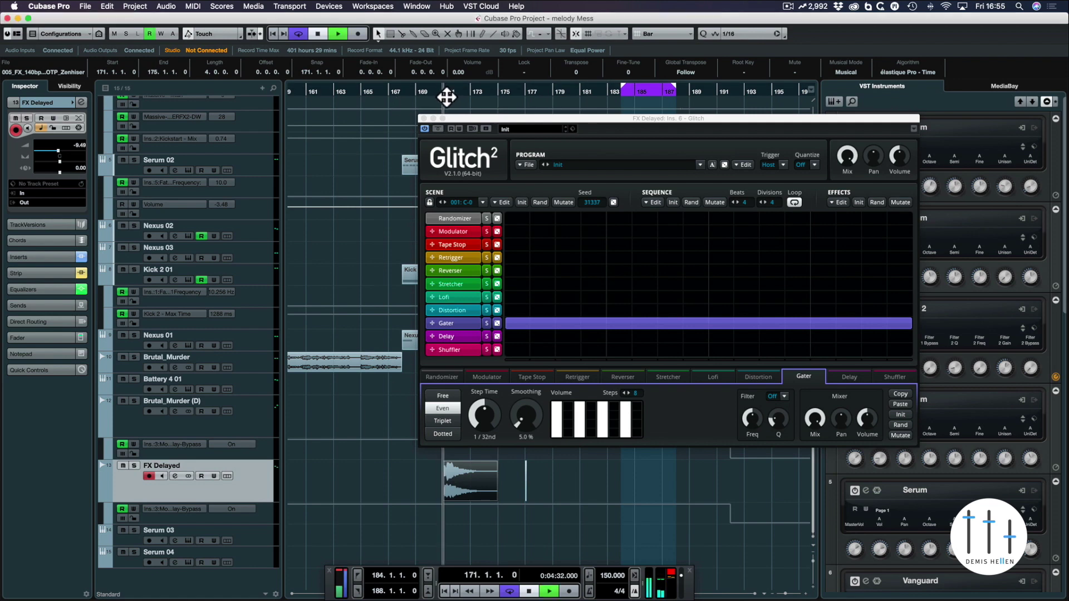
pyautogui.press('space')
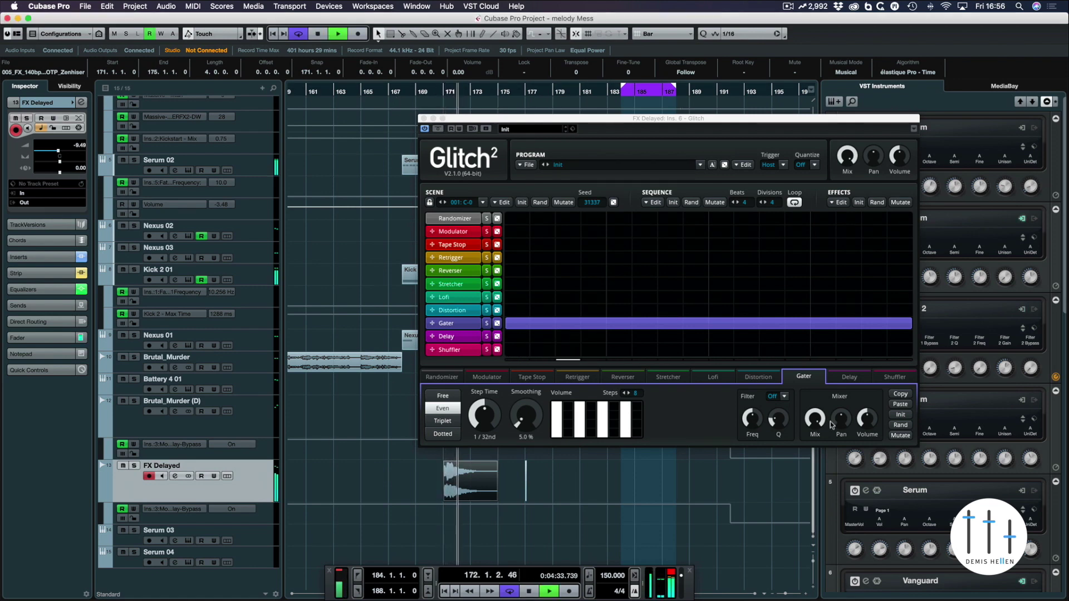
pyautogui.press('space')
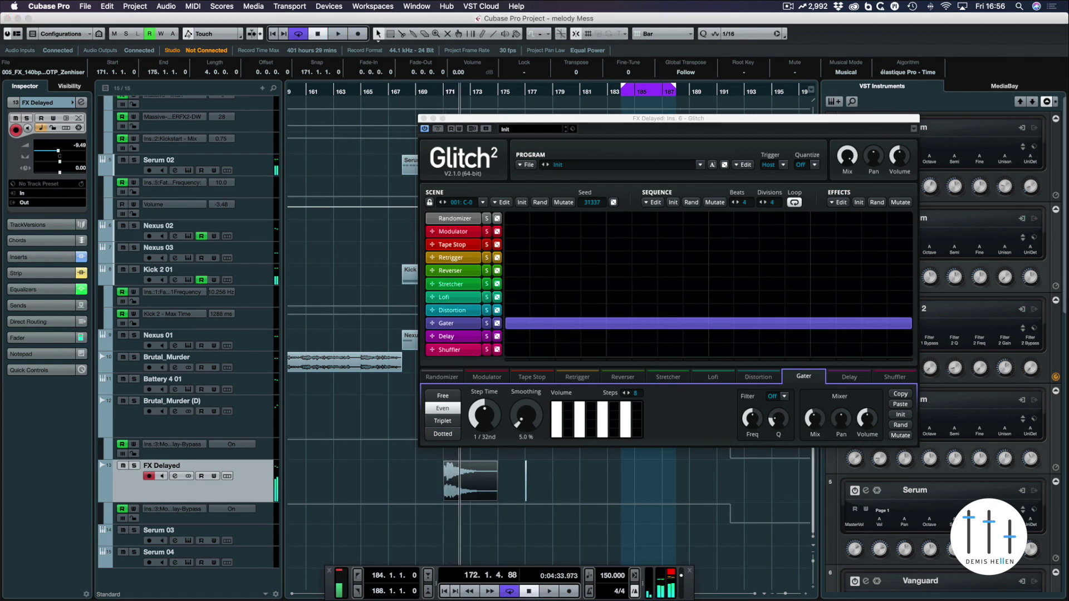
pyautogui.click(432, 92)
pyautogui.press('space')
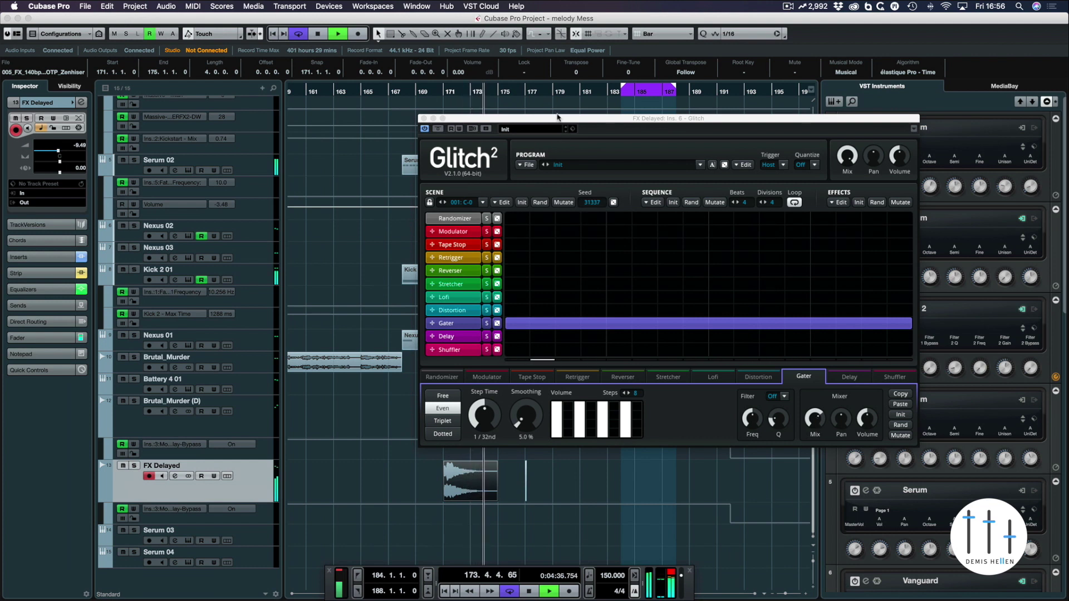
pyautogui.click(527, 99)
pyautogui.press('space')
pyautogui.press('space')
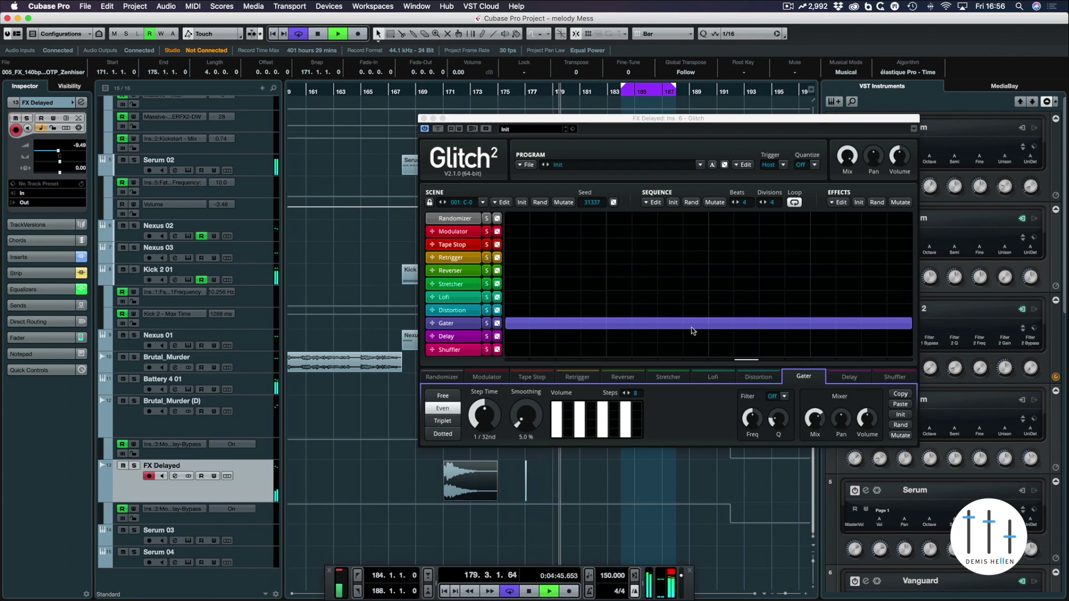
pyautogui.press('space')
# Step: Fill Glitch's Distortion row across the sequence and turn its Tone down to 10.4%
pyautogui.moveTo(524, 311); pyautogui.dragTo(902, 310)
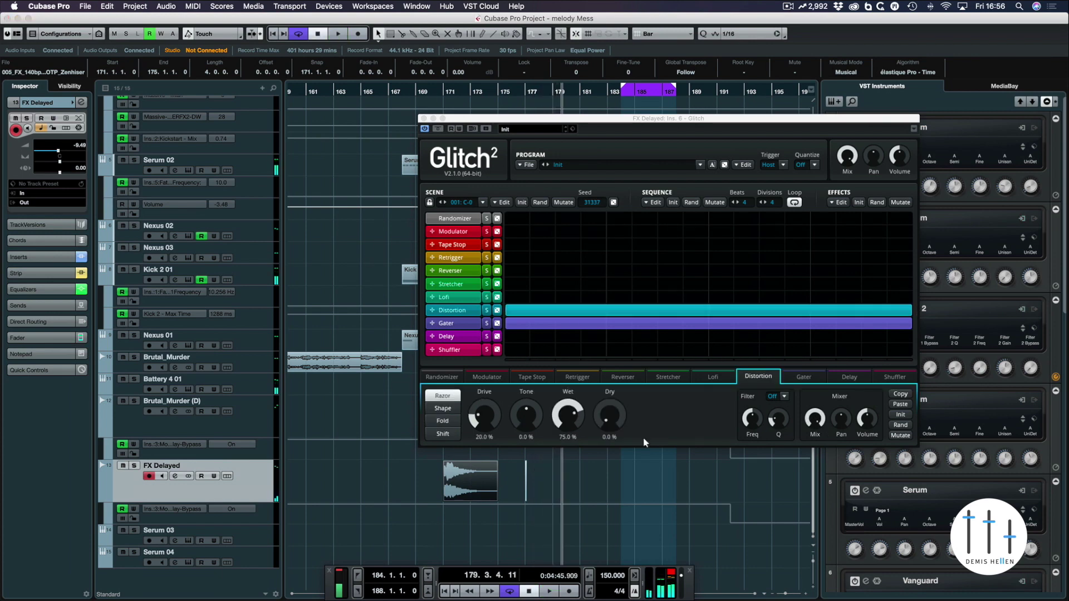
pyautogui.click(446, 99)
pyautogui.press('space')
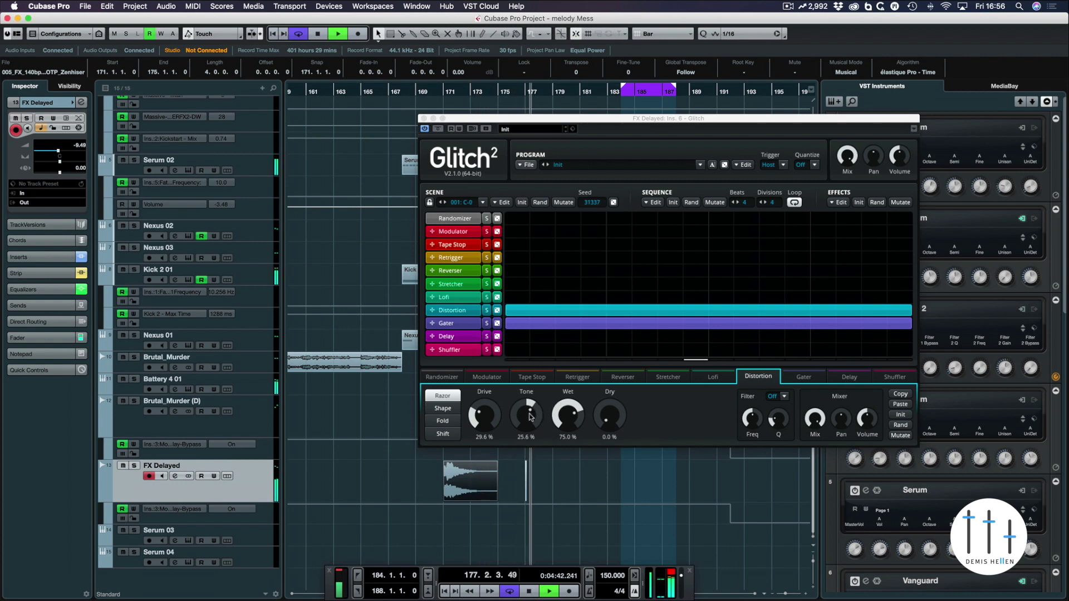
pyautogui.moveTo(530, 416); pyautogui.dragTo(531, 423)
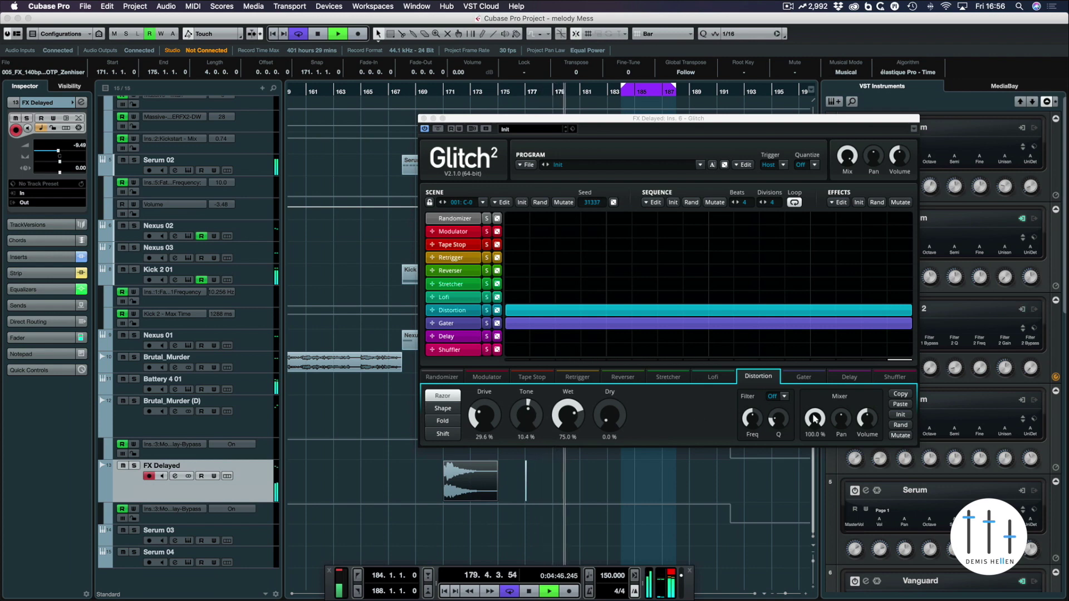
# Step: Switch to the Gater tab and audition from bar 171
pyautogui.click(803, 377)
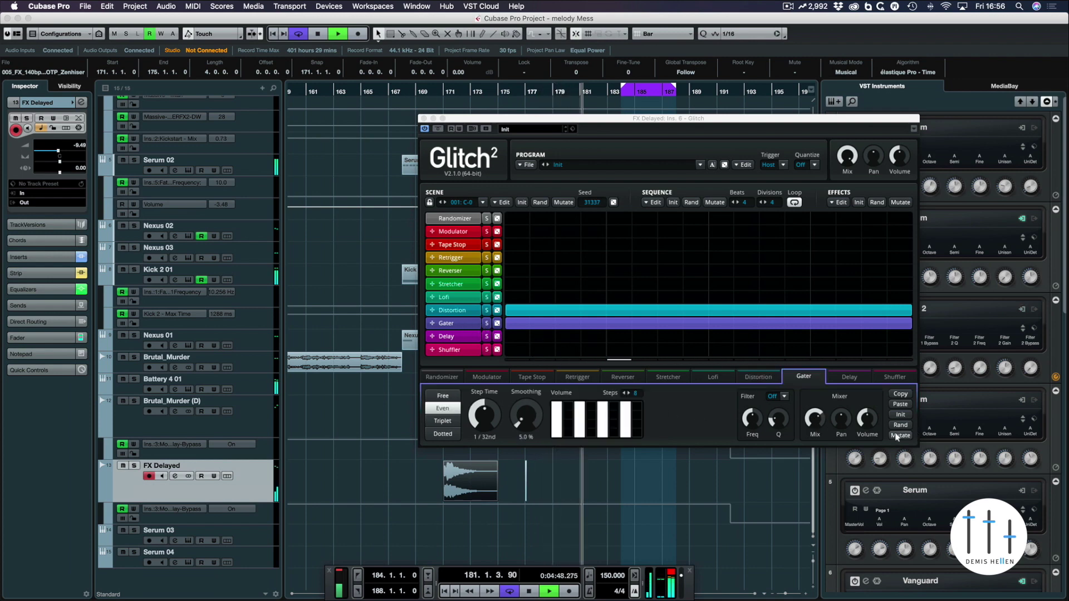
pyautogui.press('space')
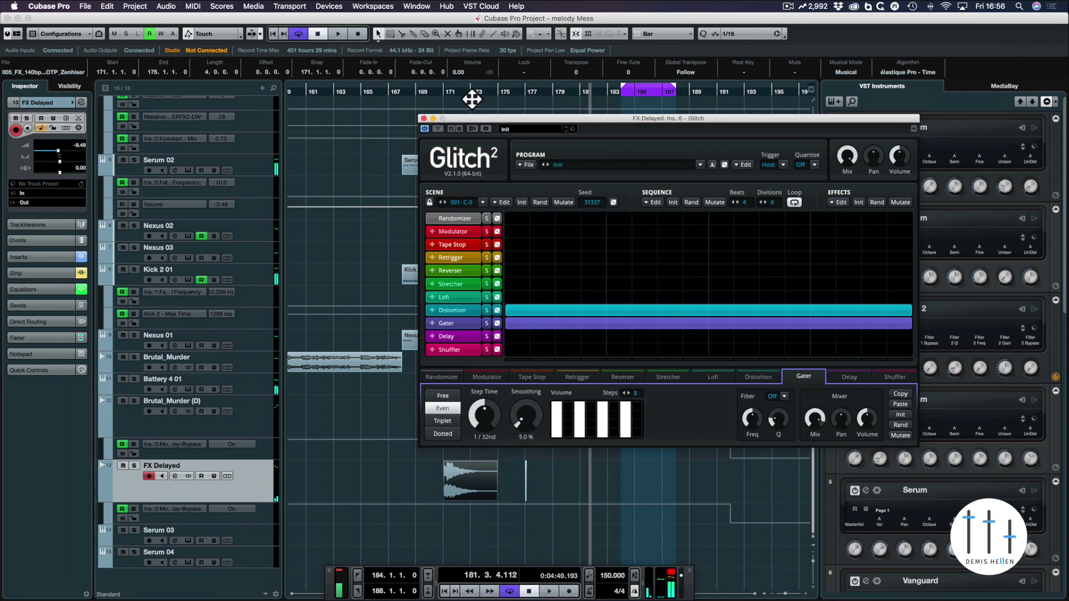
pyautogui.click(444, 99)
pyautogui.press('space')
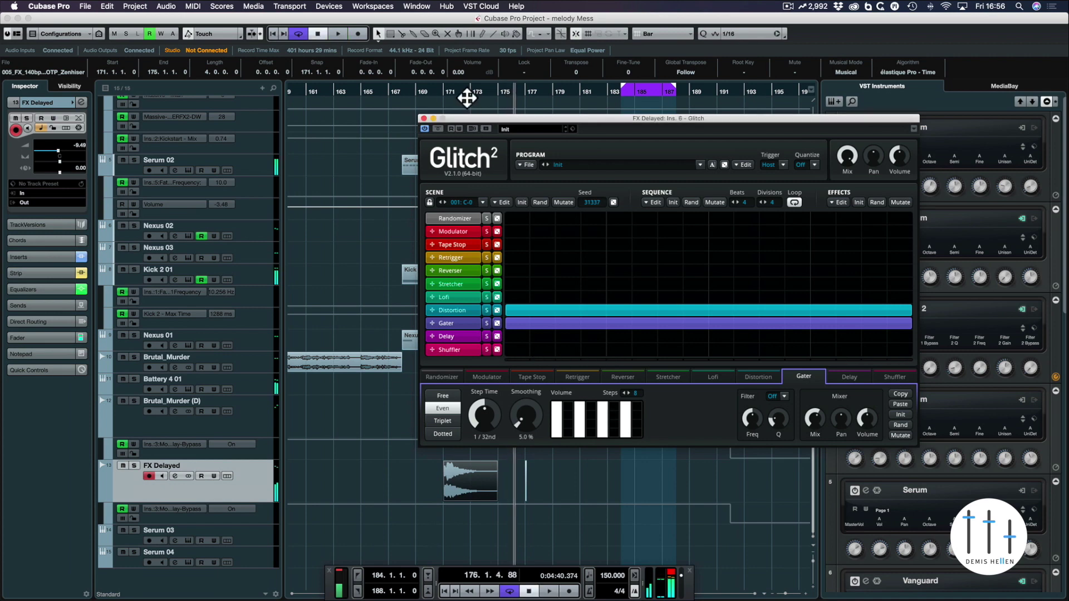
pyautogui.moveTo(473, 96); pyautogui.dragTo(449, 101)
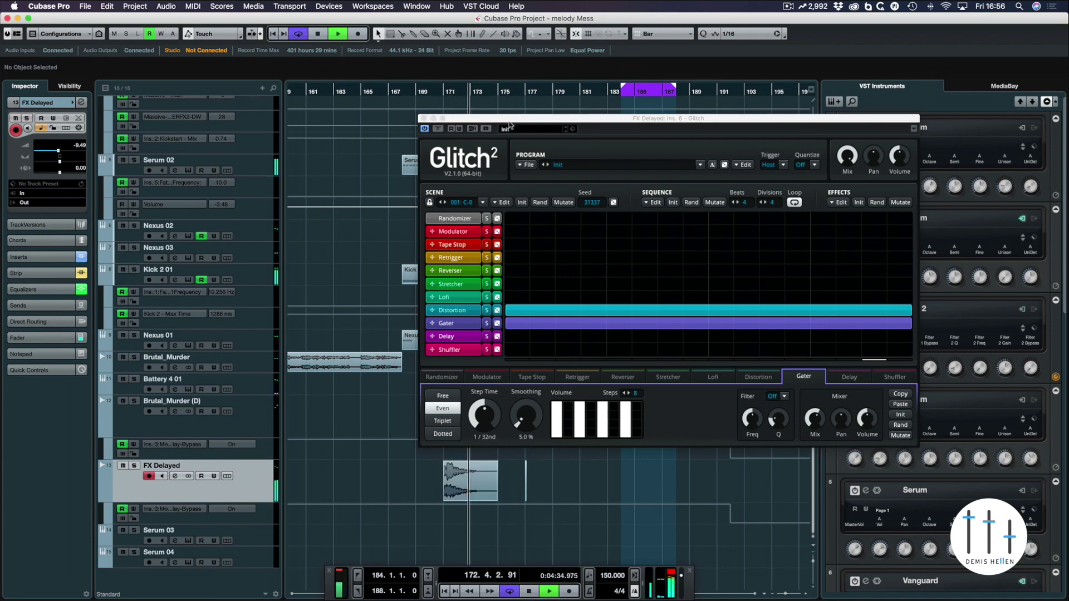
# Step: Reposition the Glitch window and audition FX Delayed from bars 177 and 171
pyautogui.moveTo(505, 118); pyautogui.dragTo(720, 309)
pyautogui.press('space')
pyautogui.click(522, 101)
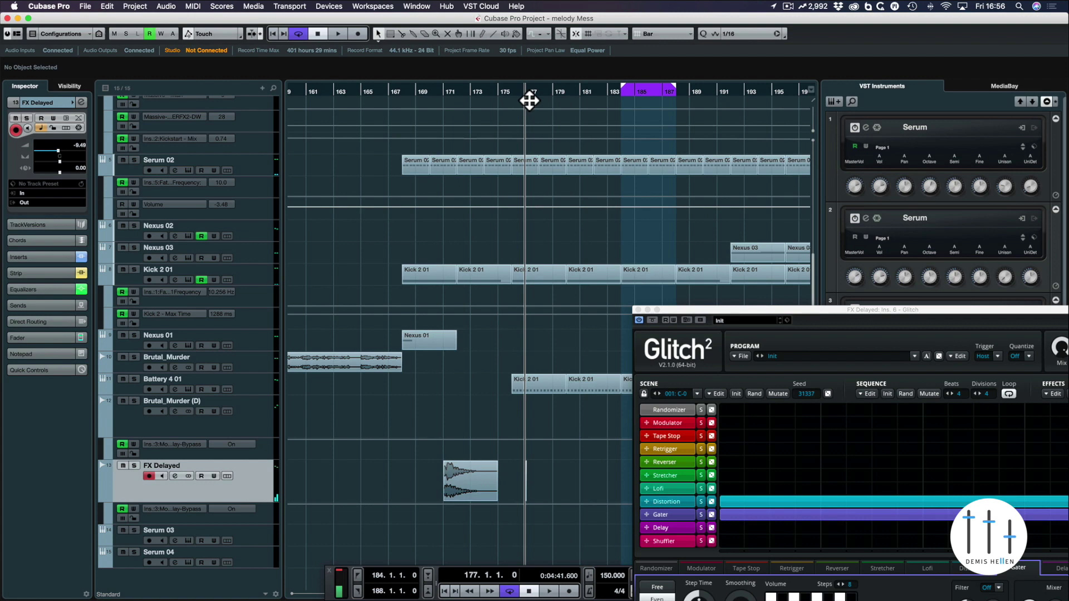
pyautogui.moveTo(743, 308); pyautogui.dragTo(691, 228)
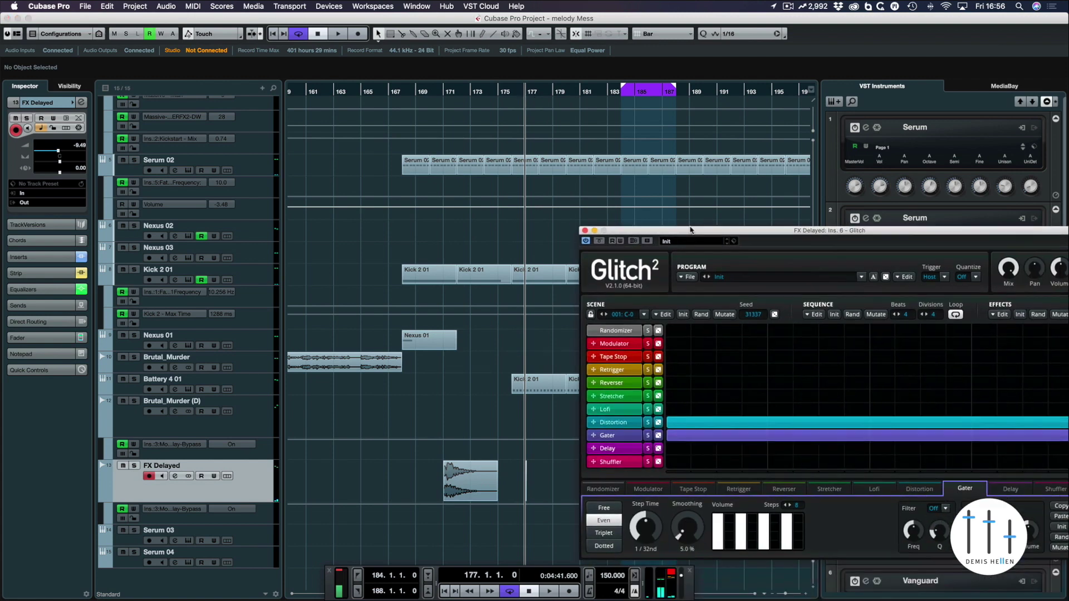
pyautogui.press('space')
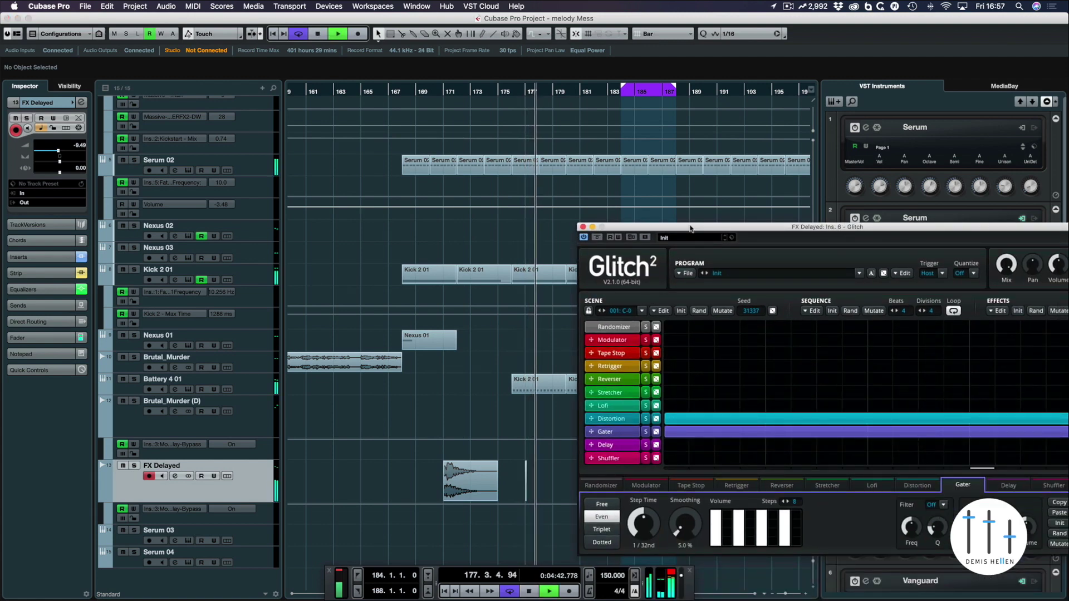
pyautogui.click(597, 237)
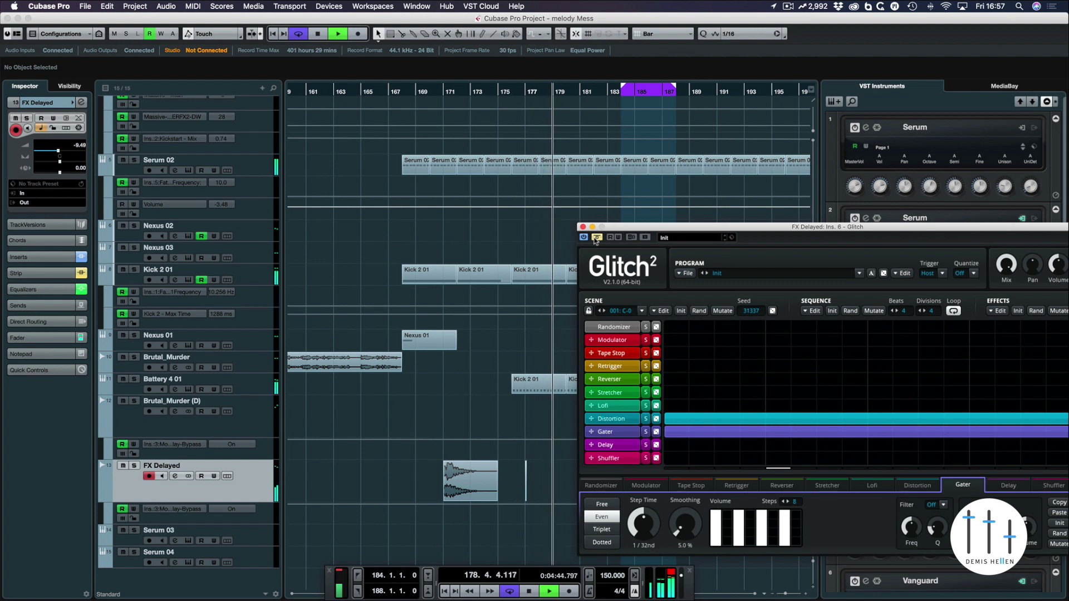
pyautogui.press('space')
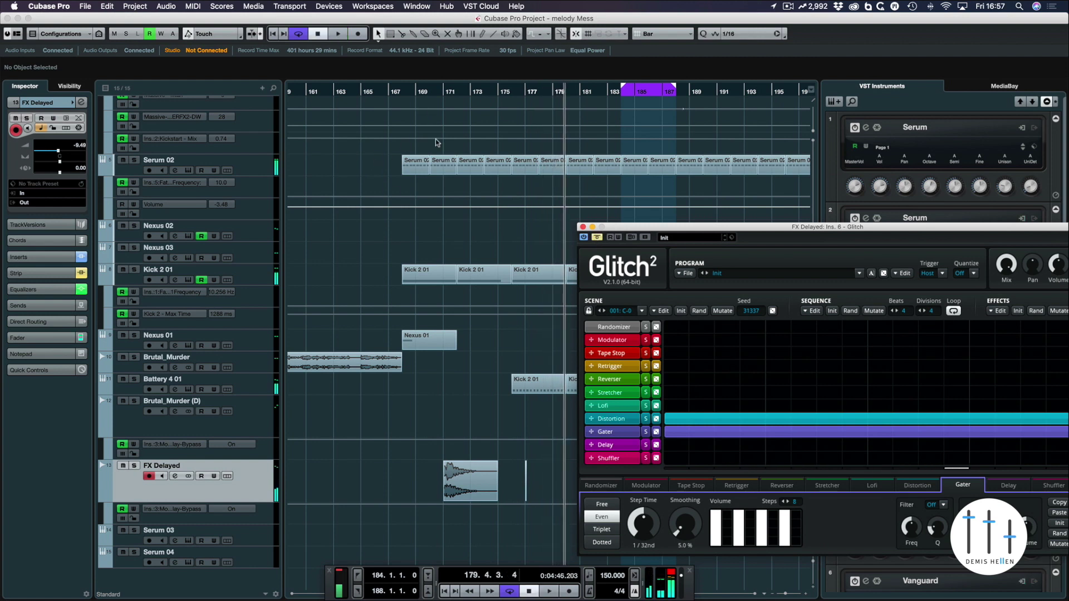
pyautogui.click(443, 96)
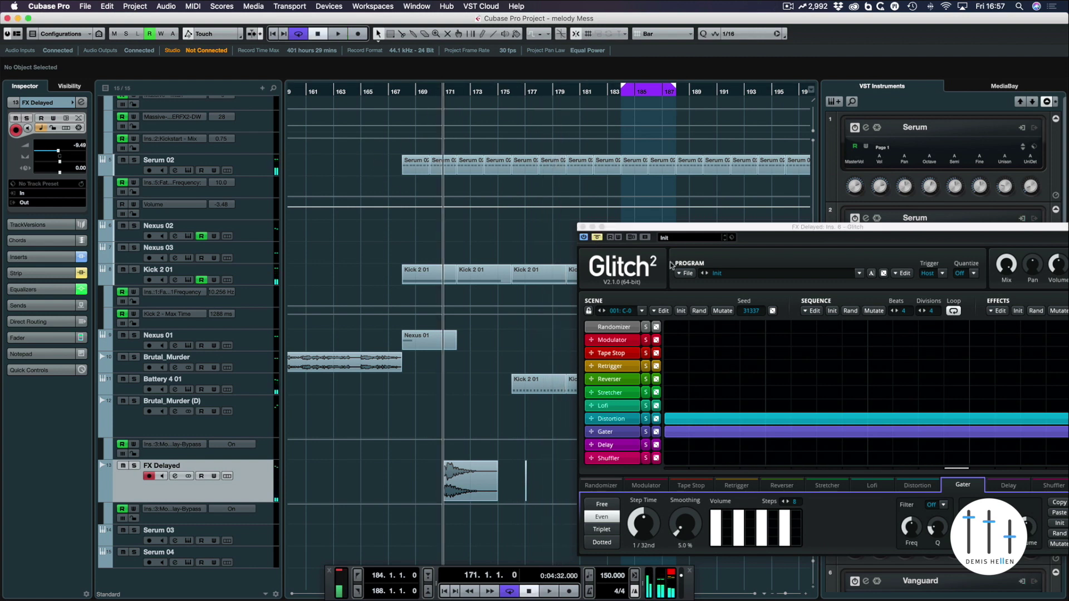
pyautogui.click(596, 237)
pyautogui.press('space')
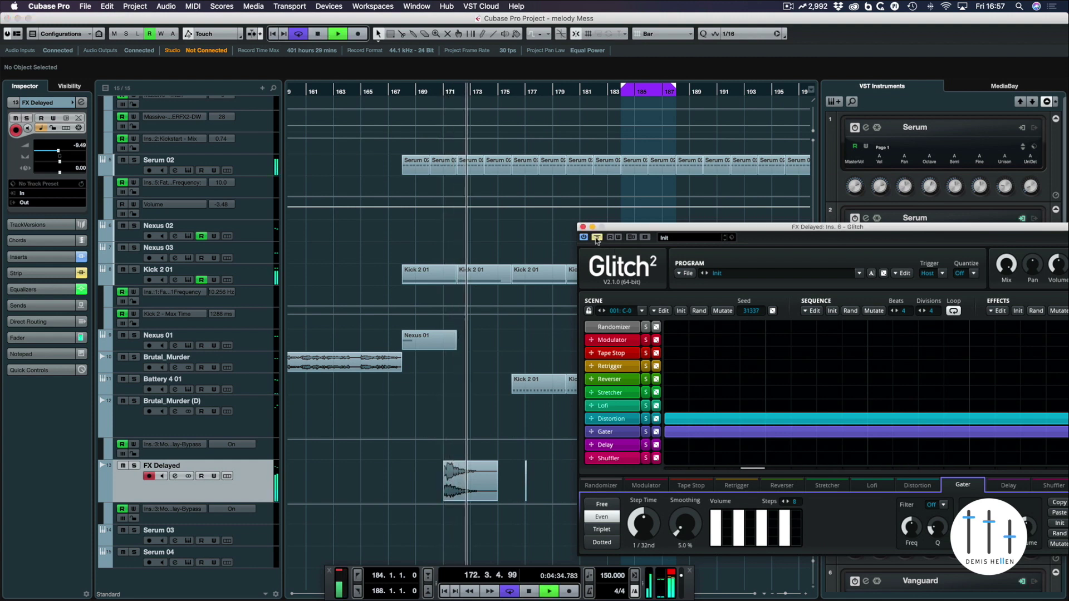
pyautogui.press('space')
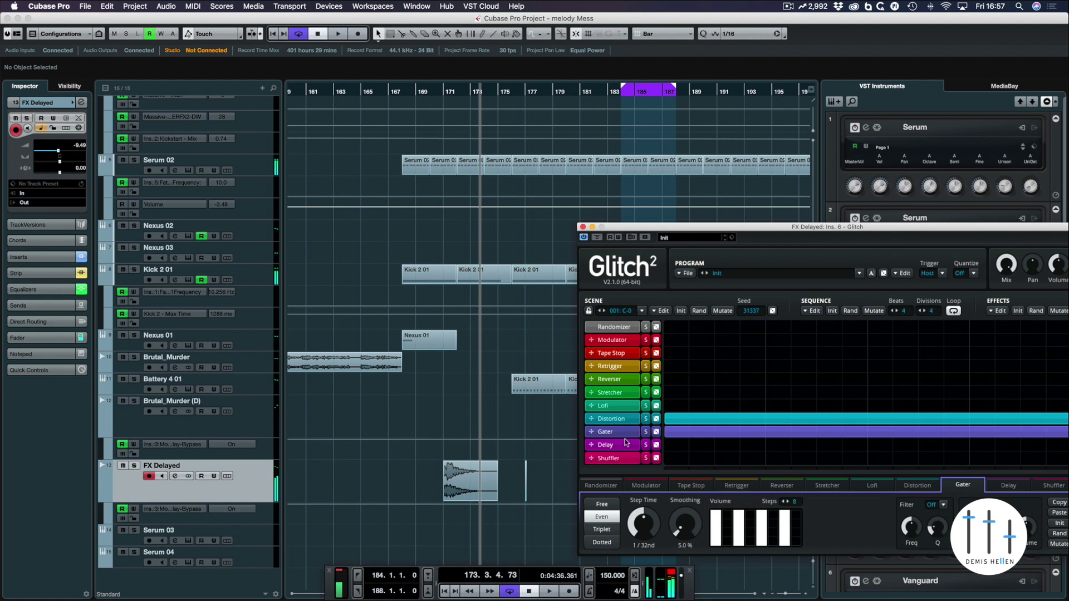
# Step: Lower Glitch's Distortion Drive to 13.2%, then check the Gater tab while replaying from bar 170
pyautogui.click(623, 420)
pyautogui.press('space')
pyautogui.moveTo(646, 520); pyautogui.dragTo(666, 524)
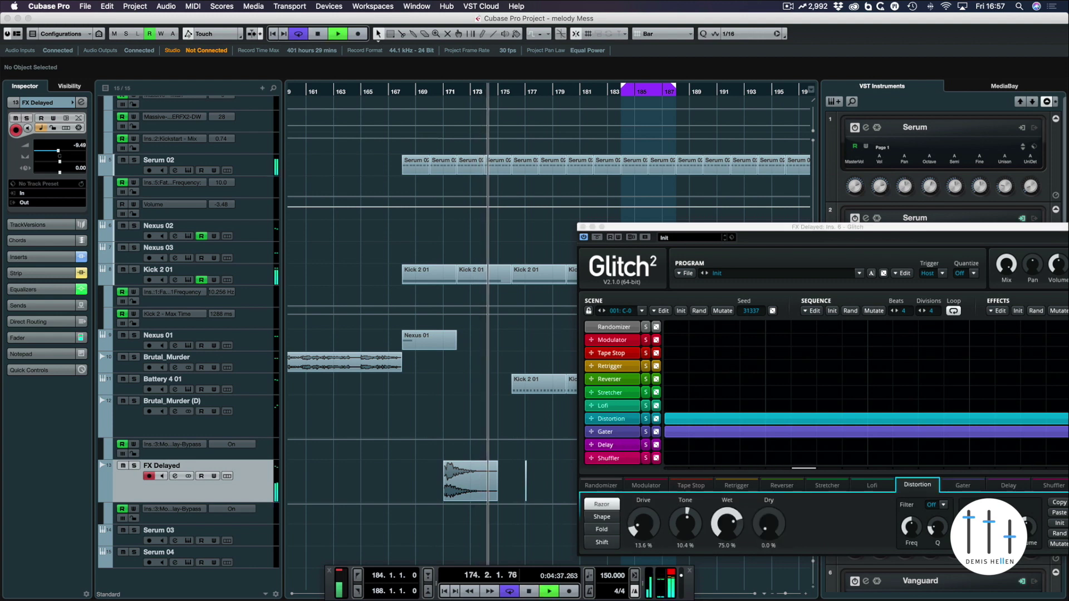
pyautogui.click(449, 99)
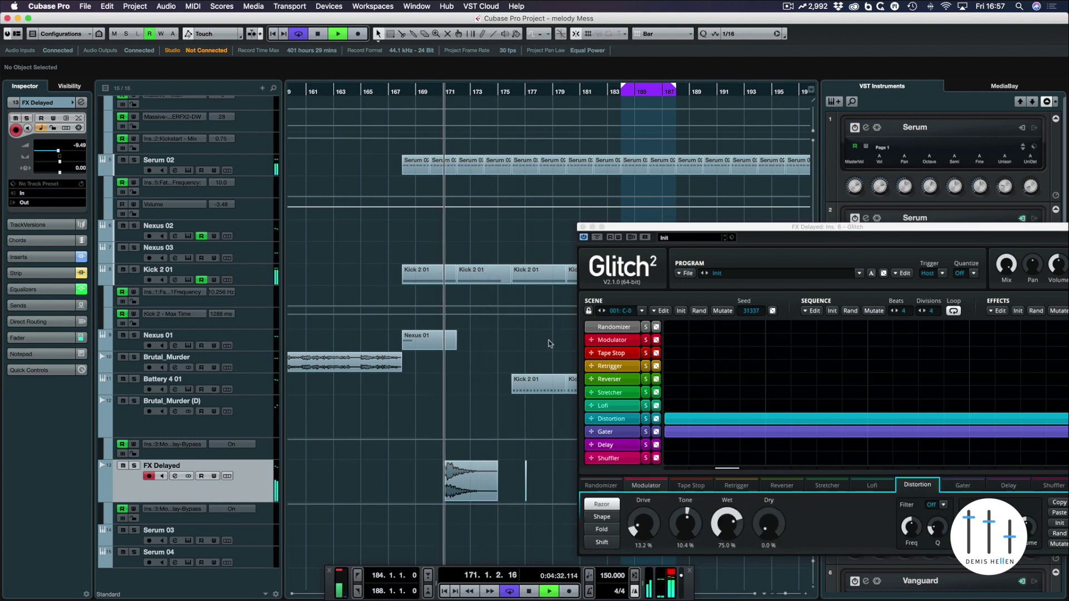
pyautogui.click(597, 239)
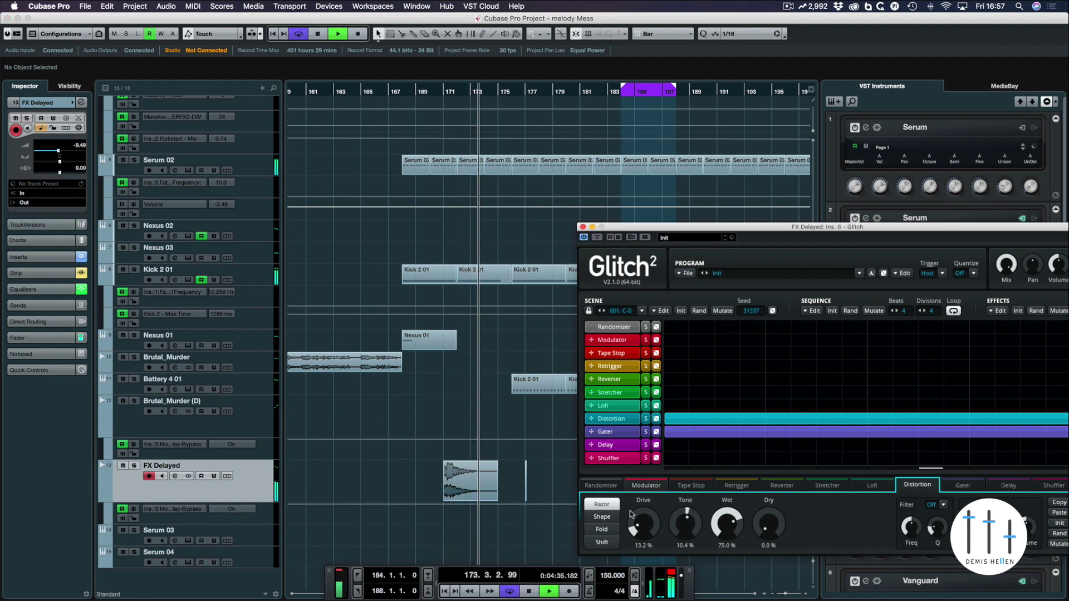
pyautogui.press('space')
pyautogui.click(962, 485)
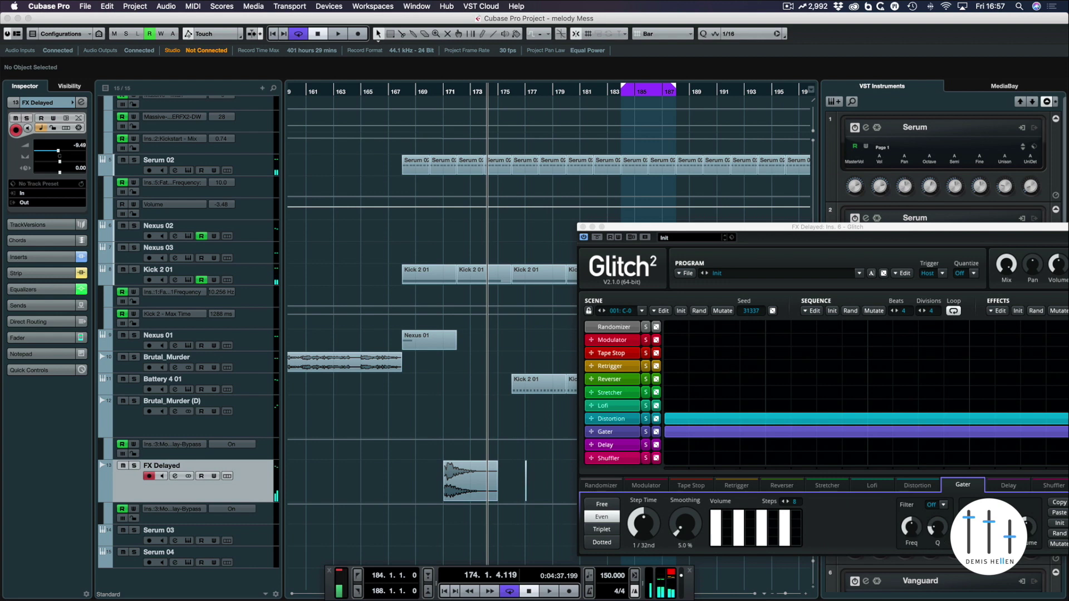
pyautogui.press('space')
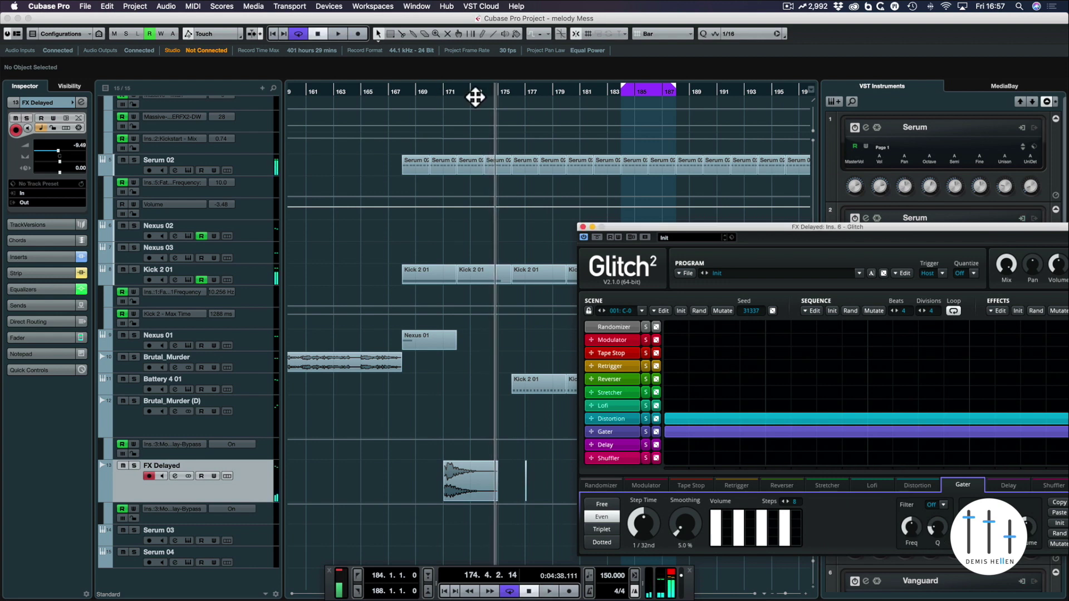
pyautogui.click(507, 98)
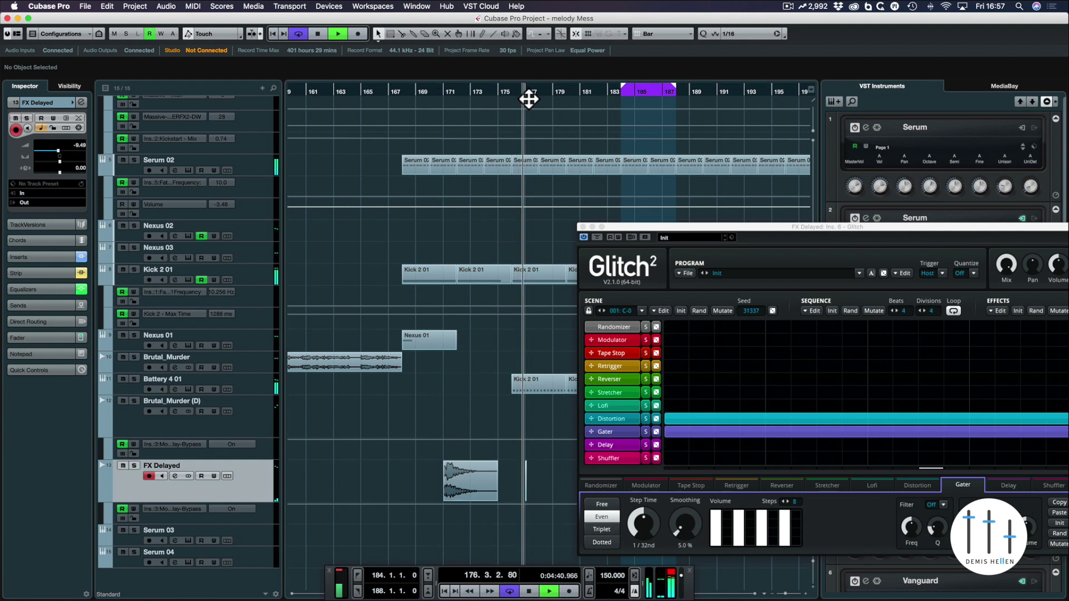
pyautogui.click(432, 98)
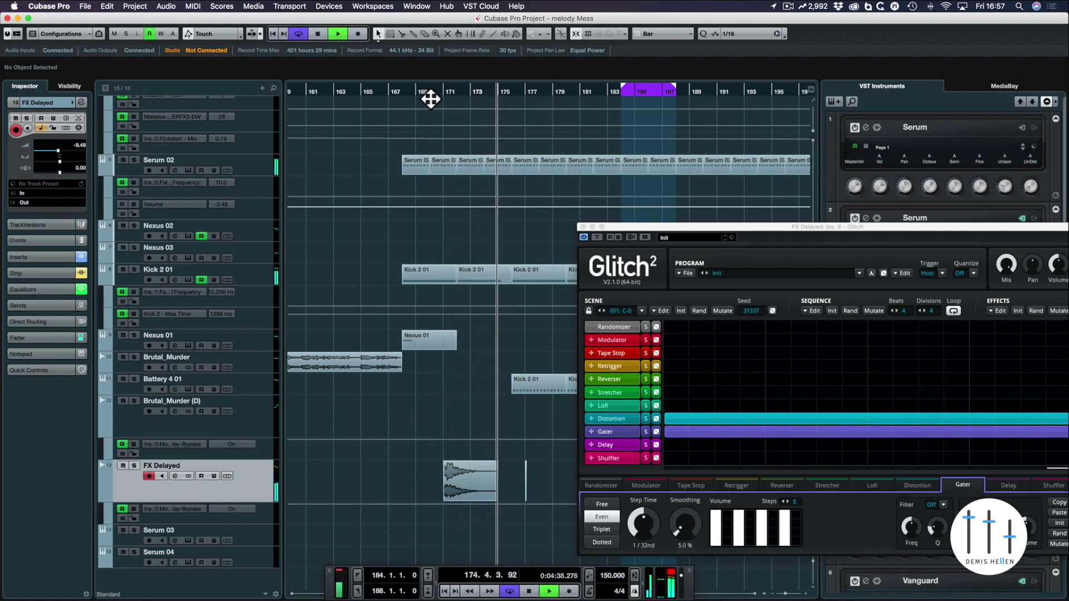
pyautogui.press('space')
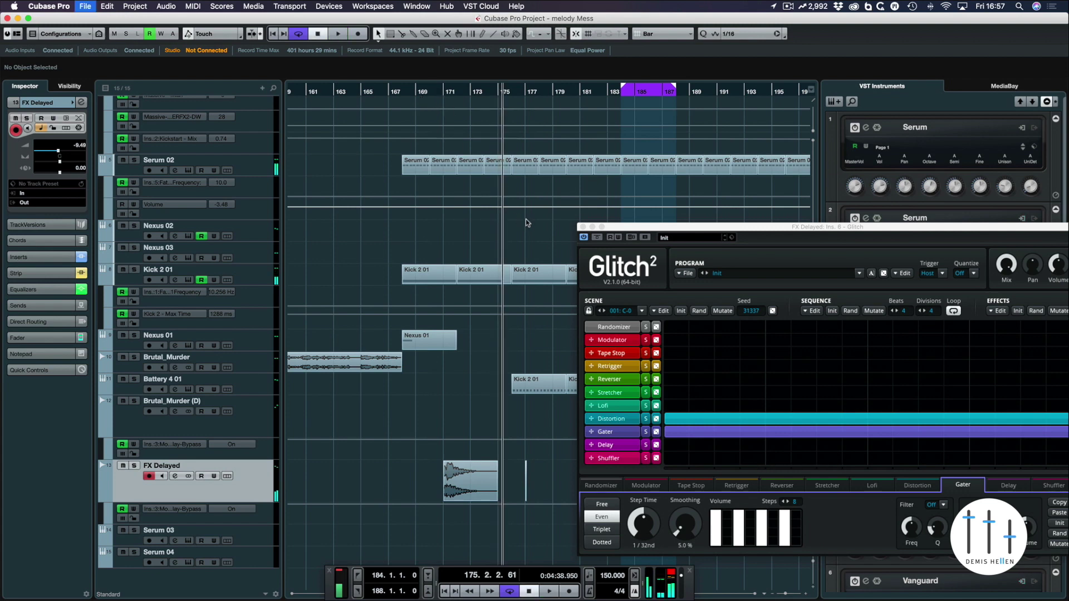
# Step: Close Glitch and copy the FX Delayed clip from bar 171 to bar 193
pyautogui.click(581, 227)
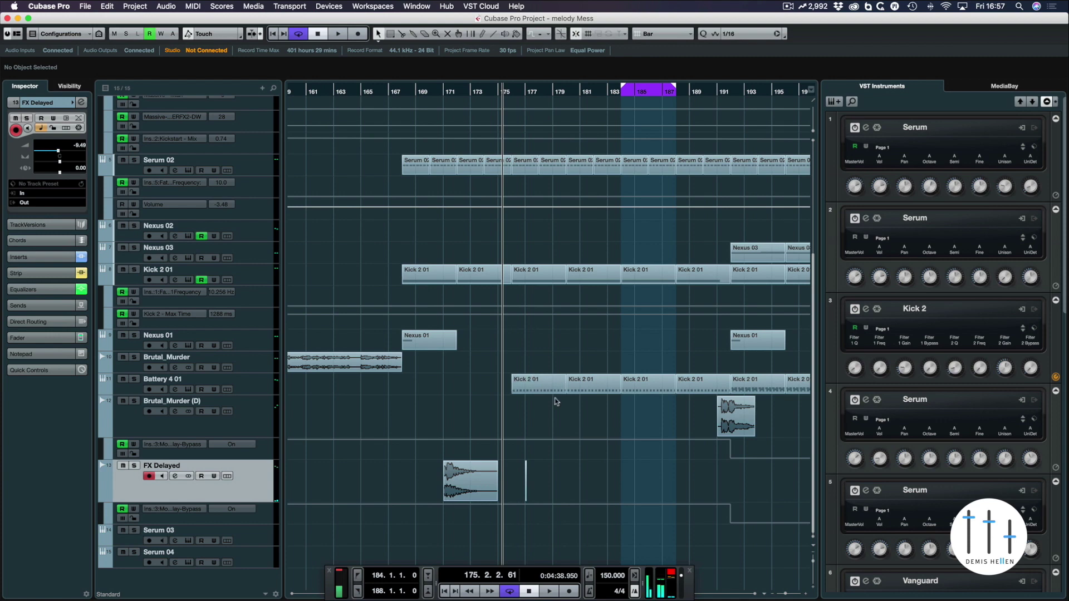
pyautogui.press('g')
pyautogui.press('h')
pyautogui.press('h')
pyautogui.press('h')
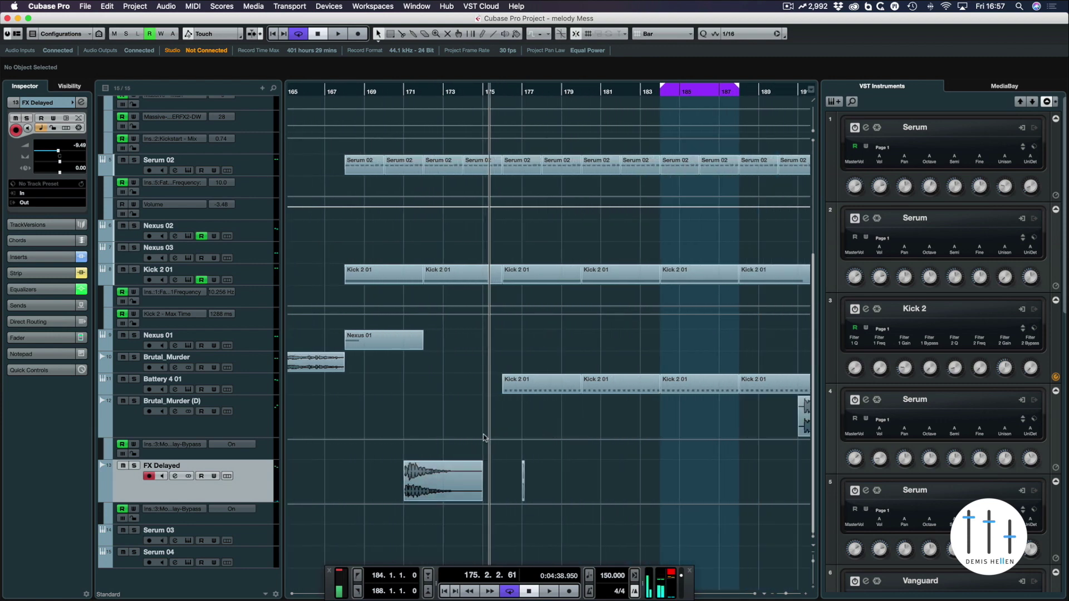
pyautogui.hscroll(3, 483, 438)
pyautogui.click(334, 477)
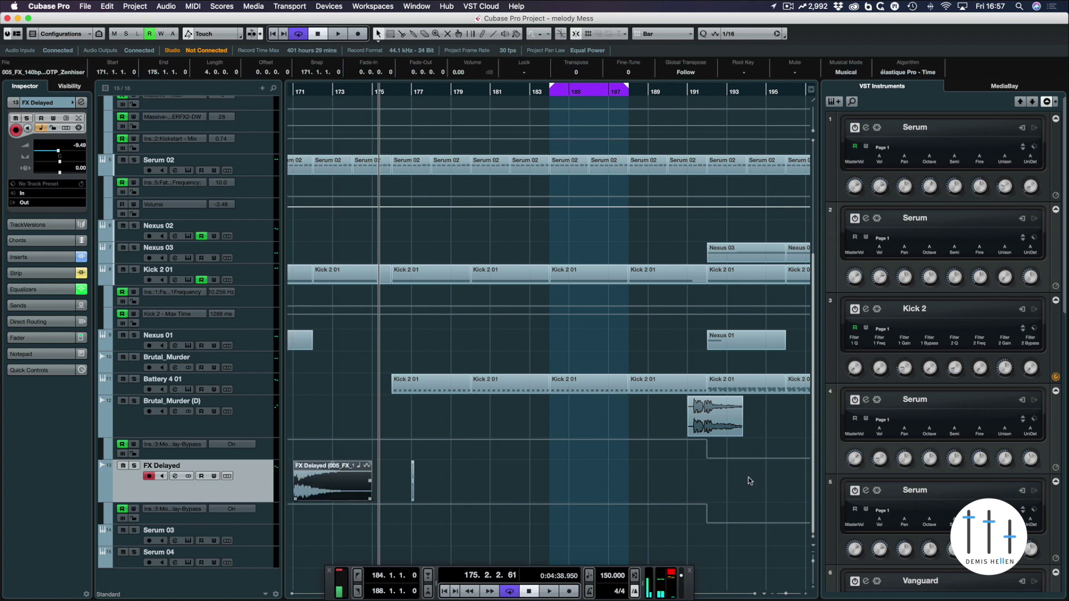
pyautogui.moveTo(749, 481); pyautogui.dragTo(759, 484)
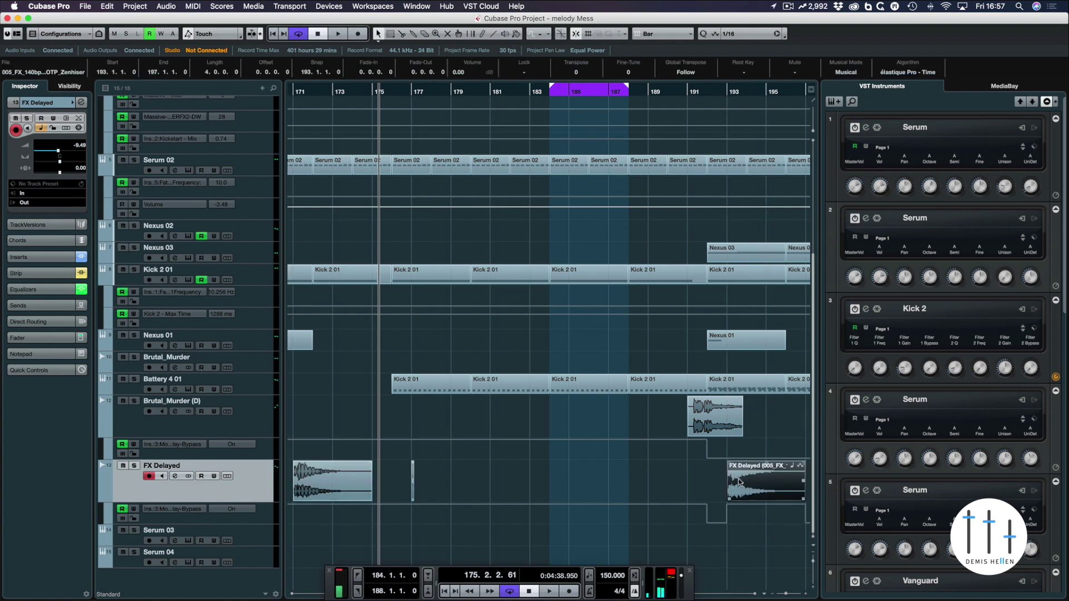
# Step: Audition the copy, move it to start at bar 195, and replay from bar 192
pyautogui.doubleClick(687, 98)
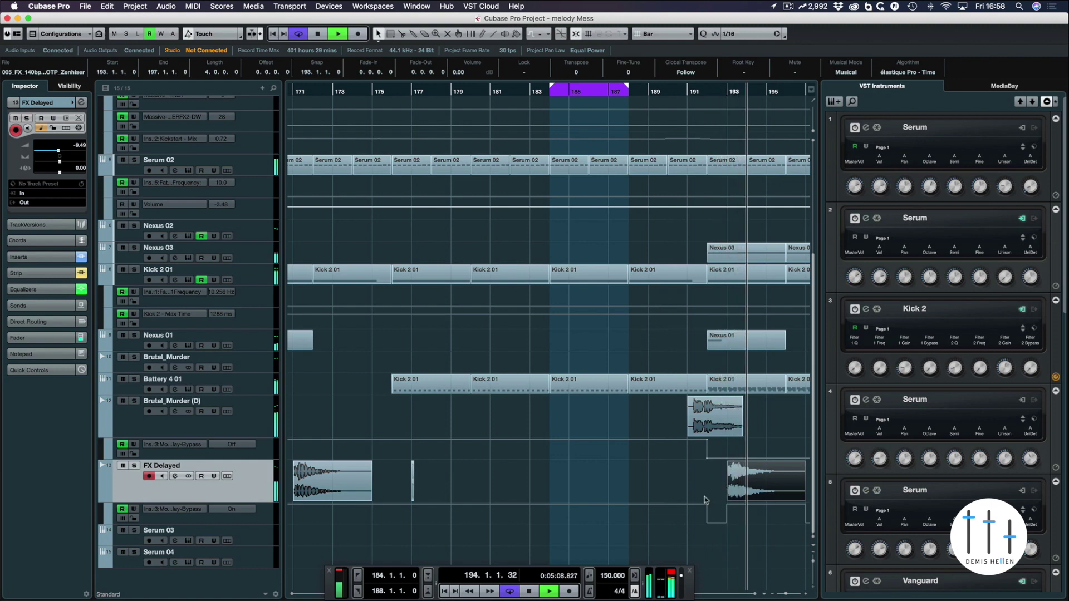
pyautogui.press('space')
pyautogui.moveTo(644, 490); pyautogui.dragTo(685, 482)
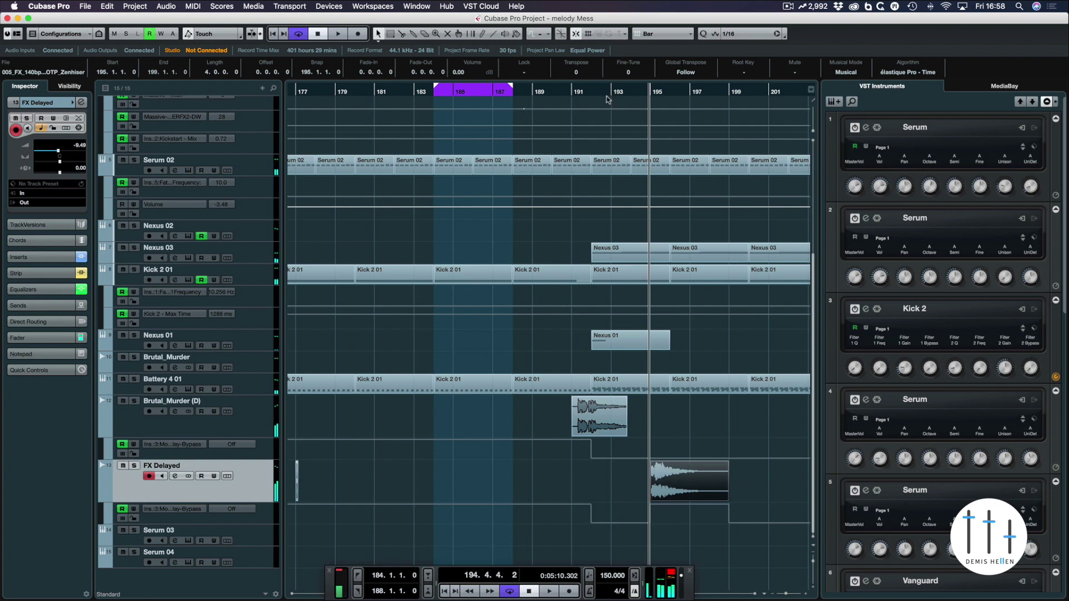
pyautogui.click(592, 95)
pyautogui.press('space')
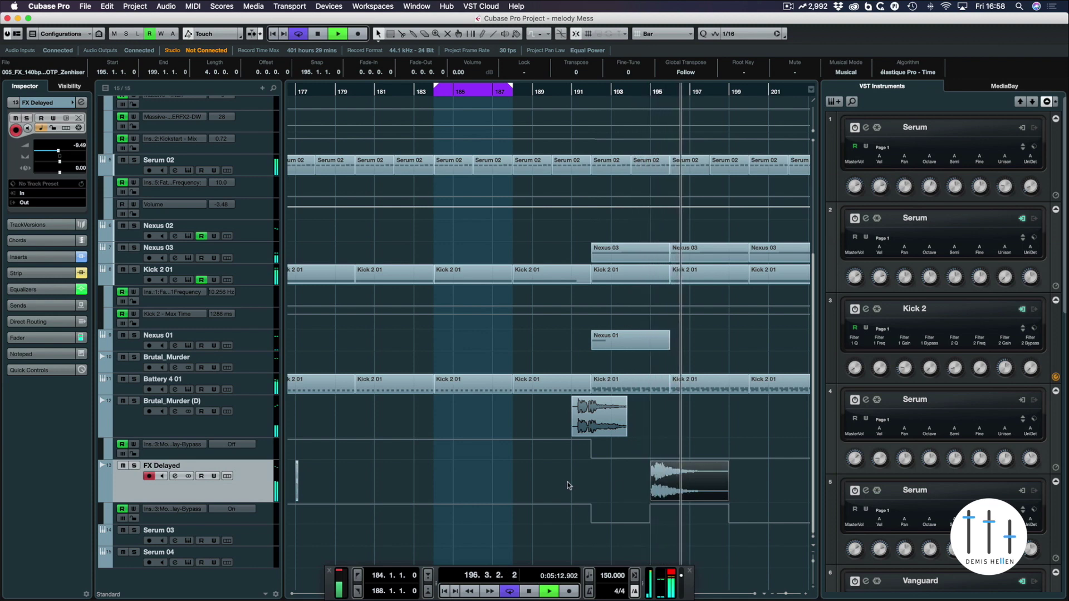
pyautogui.press('g')
pyautogui.press('g')
pyautogui.press('g')
pyautogui.press('g')
pyautogui.press('space')
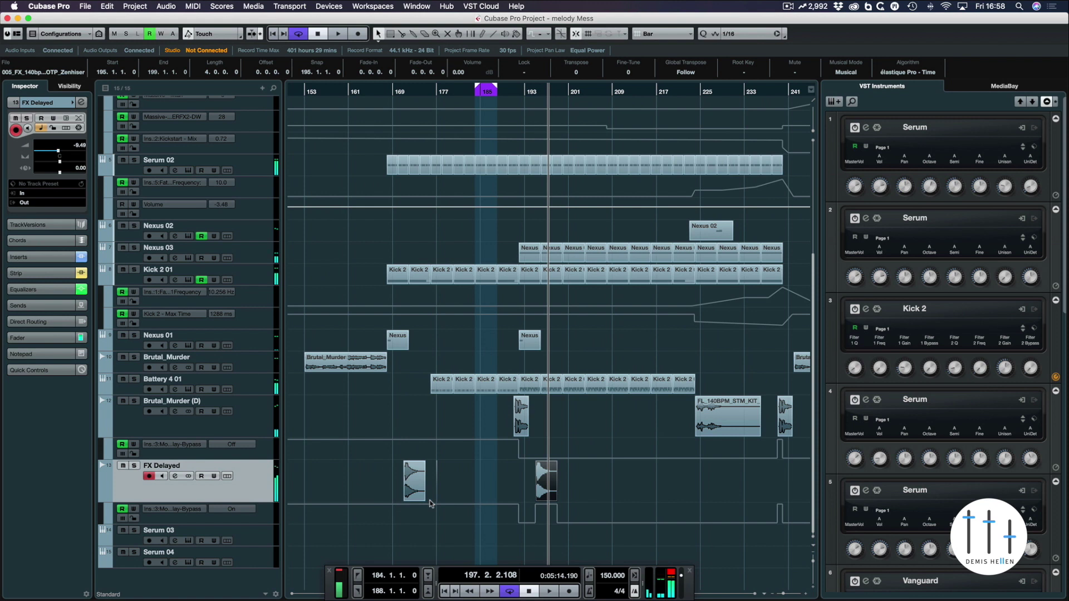
# Step: Add a Pro-Q 3 band set to a 36 dB/oct Band Pass near 548 Hz
pyautogui.press('super+s')
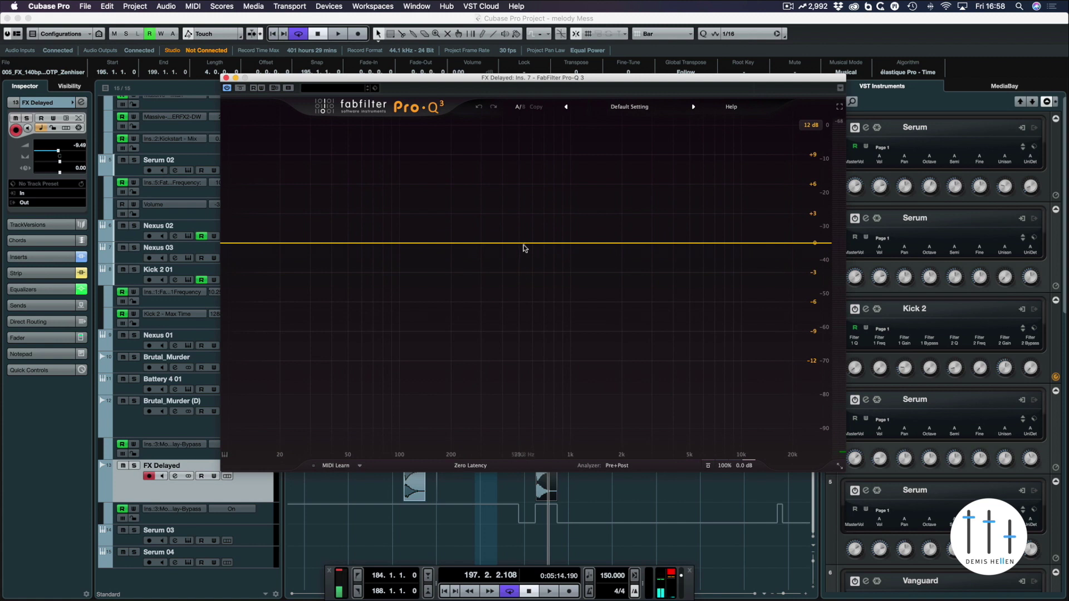
pyautogui.click(525, 243)
pyautogui.click(436, 414)
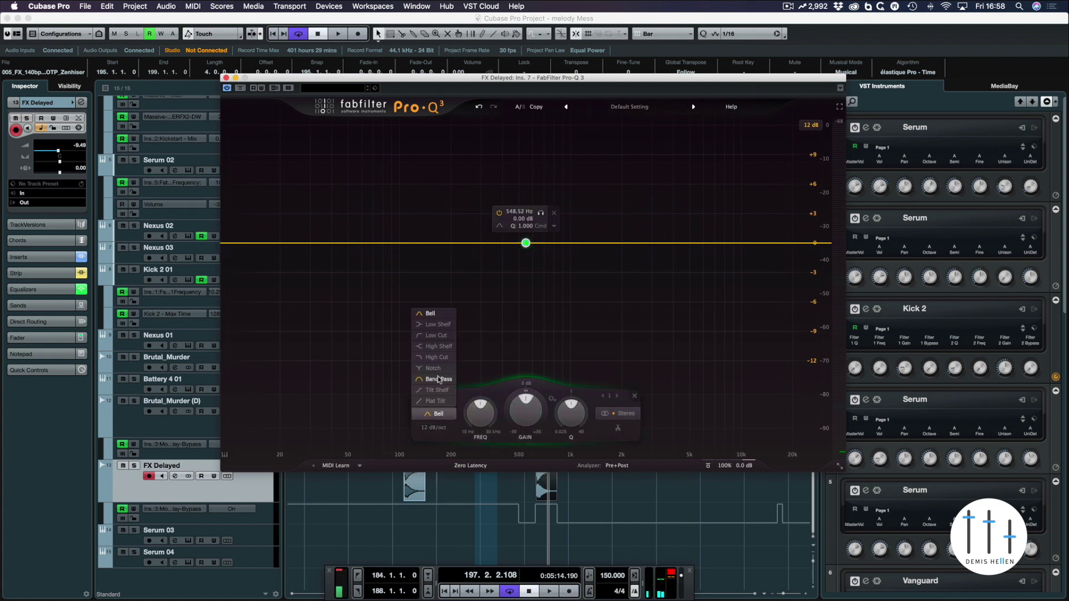
pyautogui.click(438, 379)
pyautogui.click(433, 428)
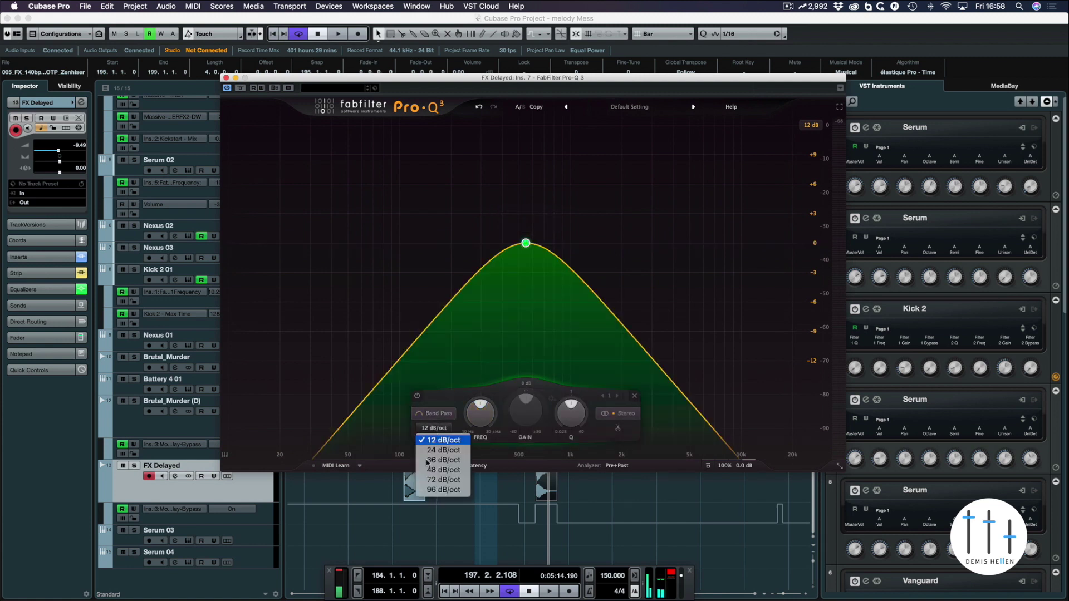
pyautogui.click(437, 460)
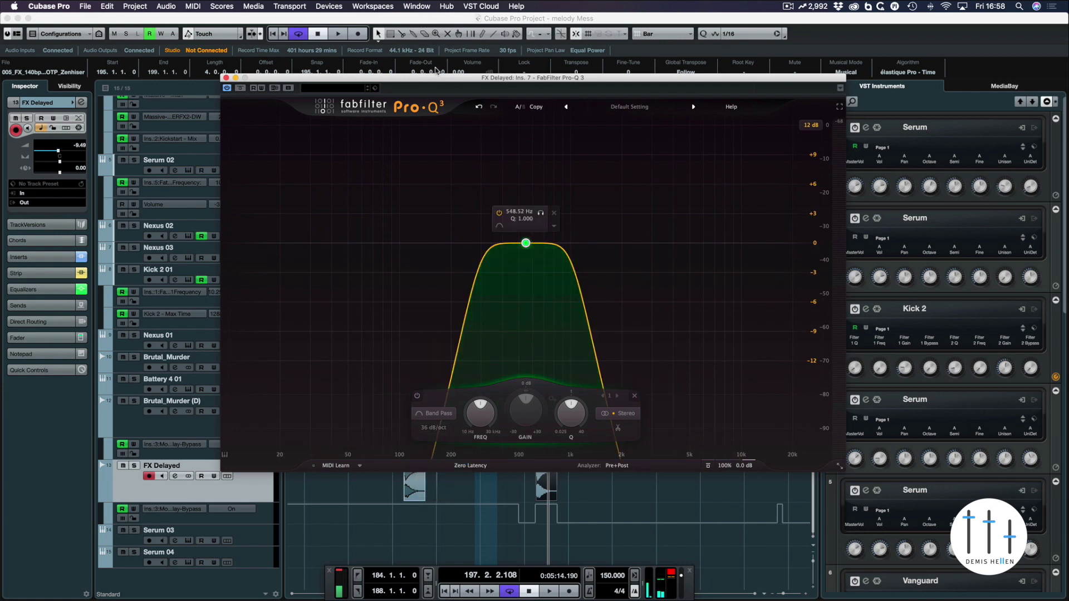
pyautogui.moveTo(437, 78); pyautogui.dragTo(498, 159)
pyautogui.click(395, 93)
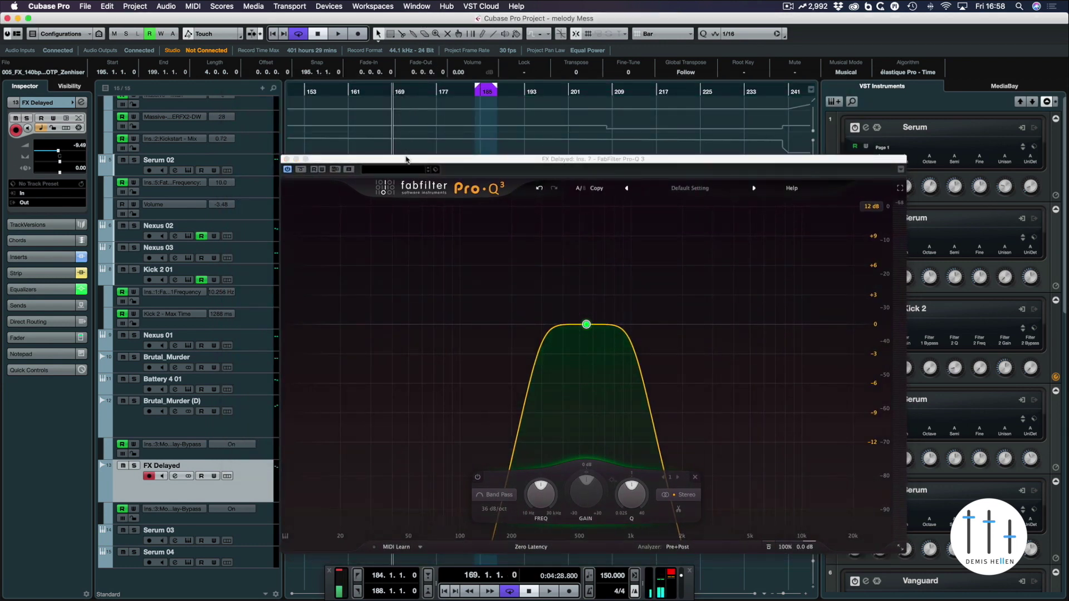
# Step: Loop the FX Delayed clip from bar 171 to bar 176 and start playback
pyautogui.moveTo(406, 159); pyautogui.dragTo(485, 66)
pyautogui.click(419, 476)
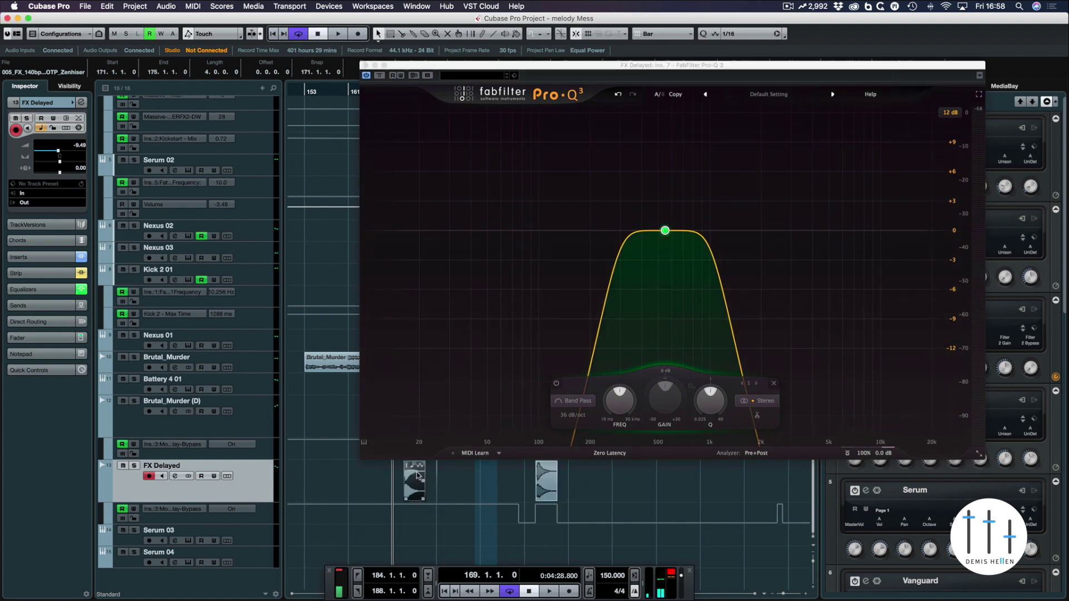
pyautogui.press('p')
pyautogui.moveTo(465, 68); pyautogui.dragTo(643, 67)
pyautogui.keyDown('alt'); pyautogui.click(468, 95); pyautogui.keyUp('alt')
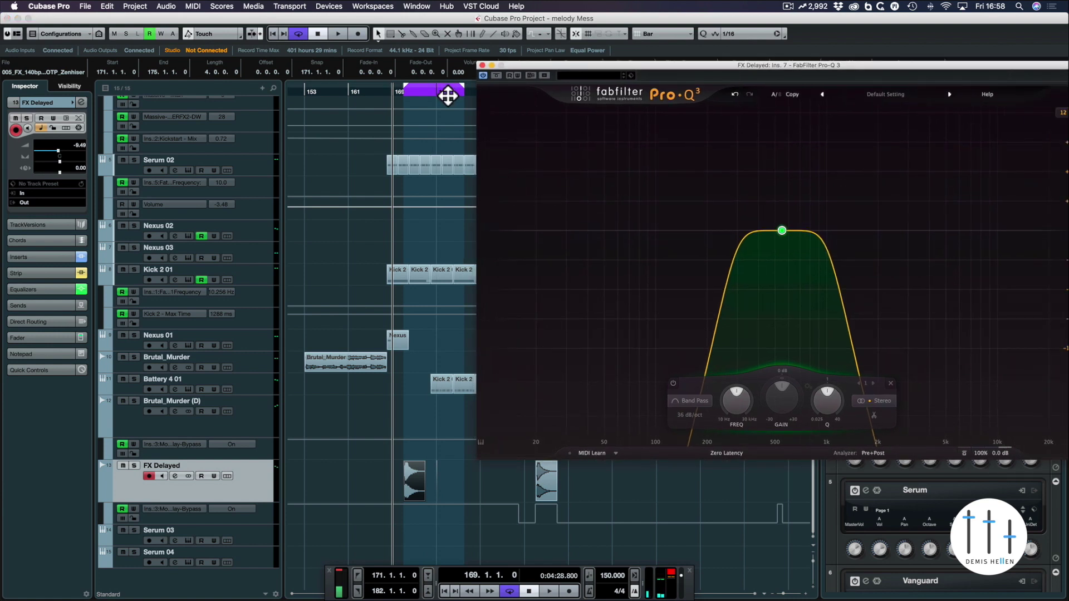
pyautogui.moveTo(449, 96); pyautogui.dragTo(431, 95)
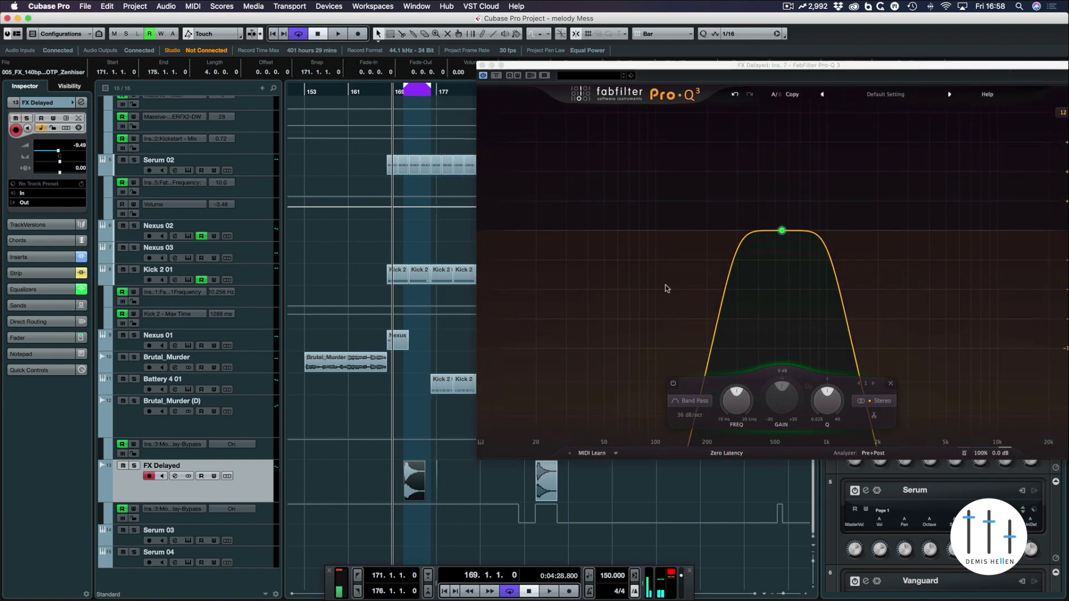
pyautogui.press('space')
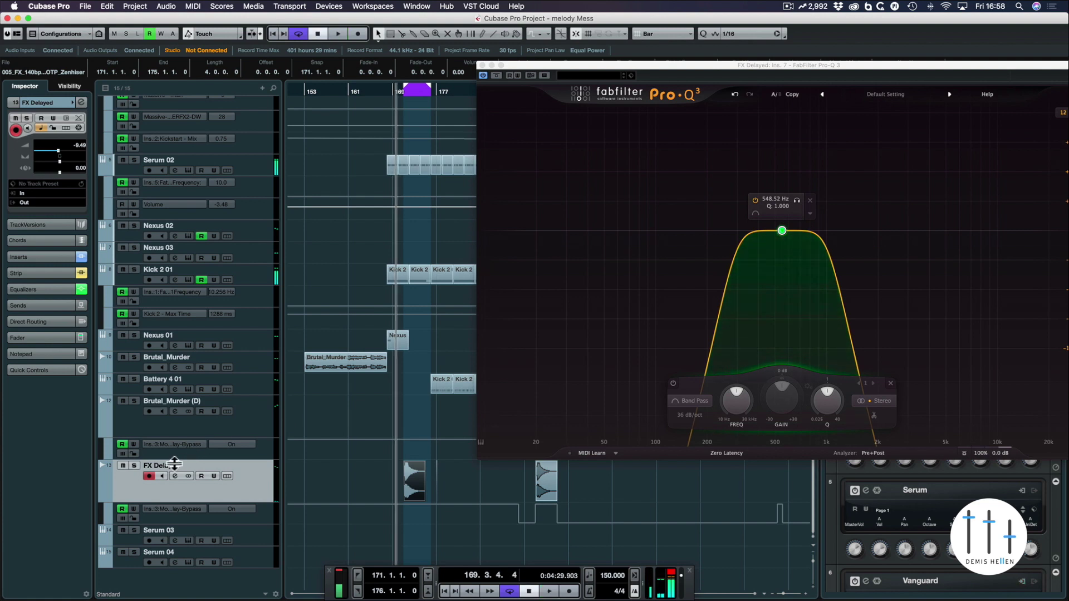
# Step: Solo FX Delayed, shift the band-pass to about 1981 Hz with Q 0.256, then unsolo and replay
pyautogui.click(134, 465)
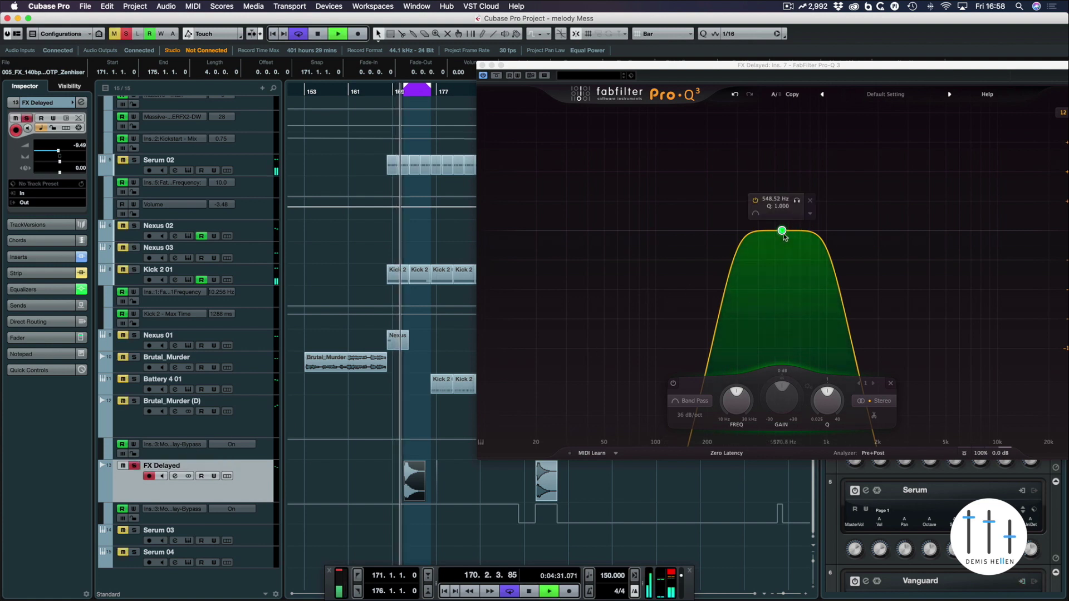
pyautogui.moveTo(783, 235); pyautogui.dragTo(876, 191)
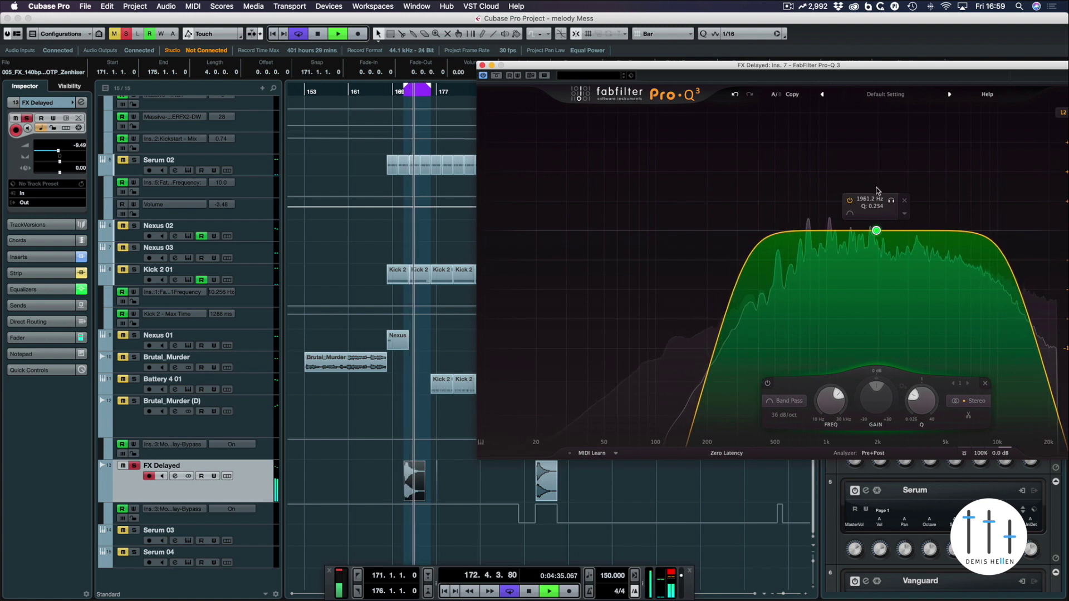
pyautogui.press('space')
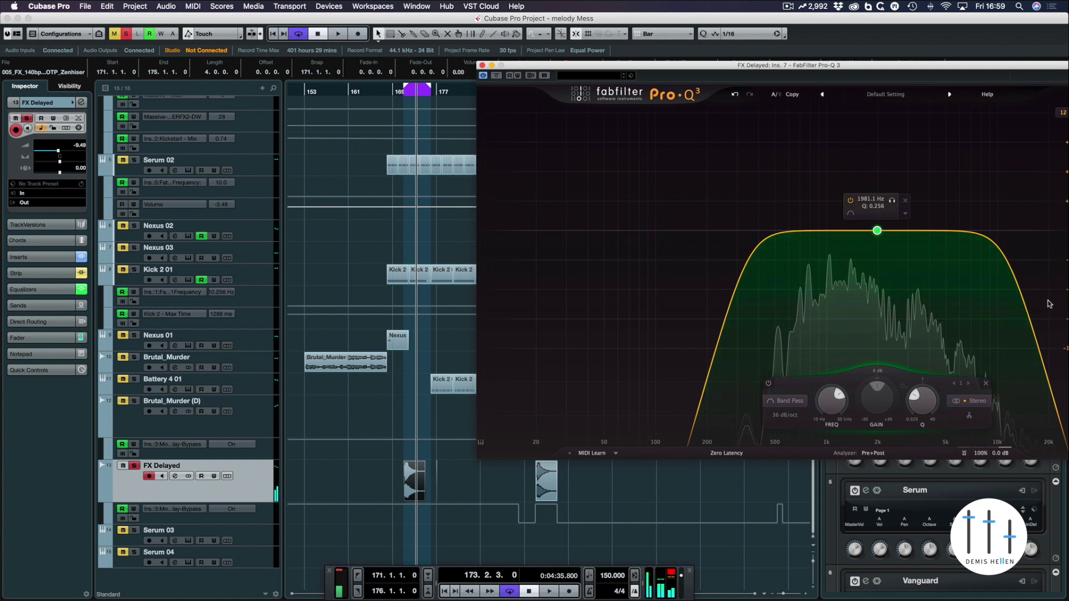
pyautogui.click(385, 94)
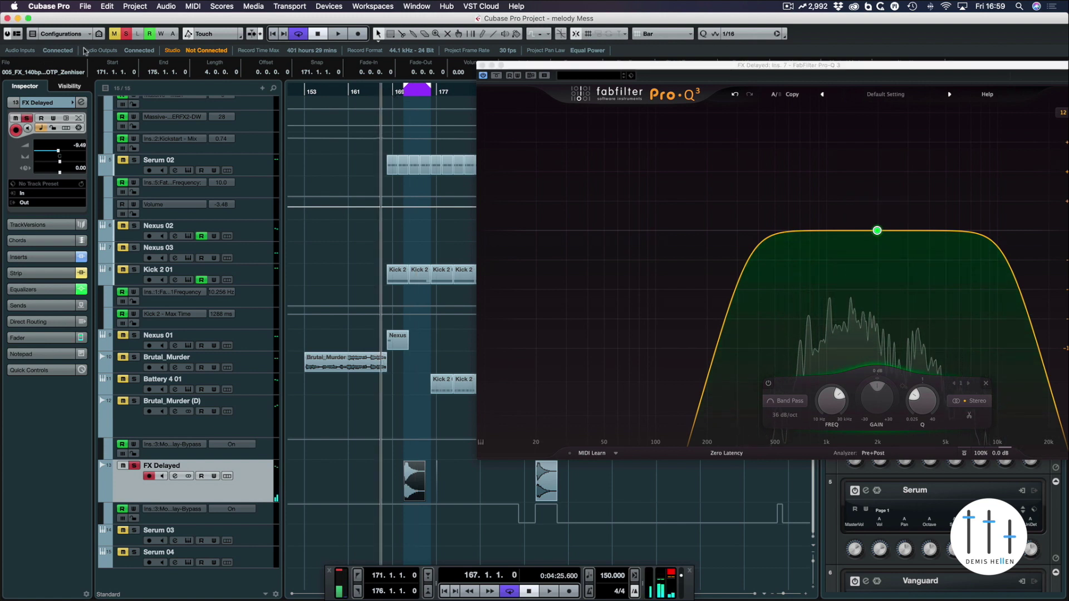
pyautogui.click(126, 34)
pyautogui.click(401, 95)
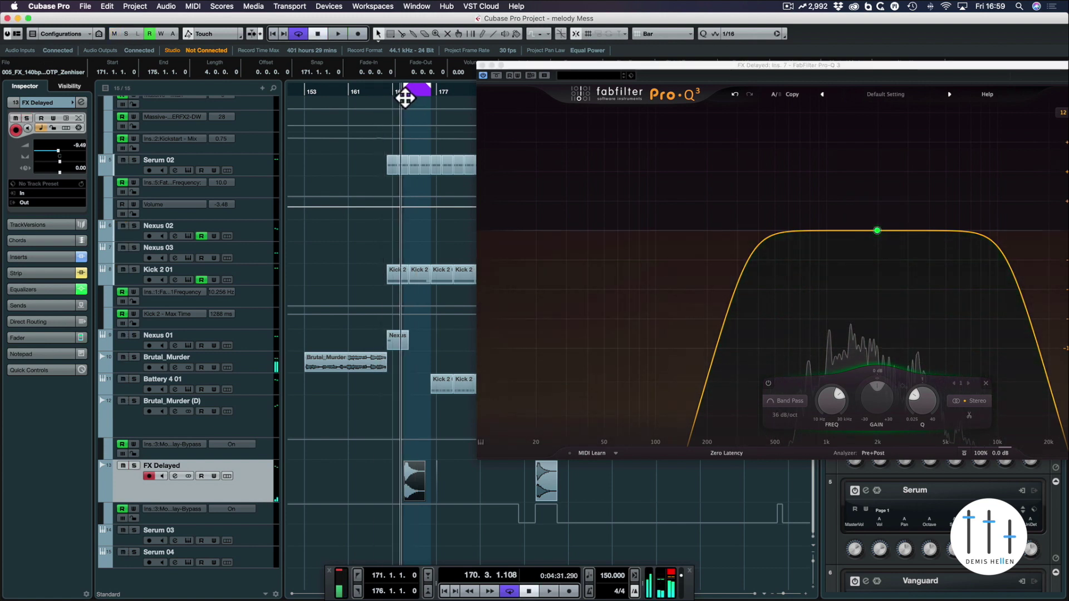
pyautogui.press('space')
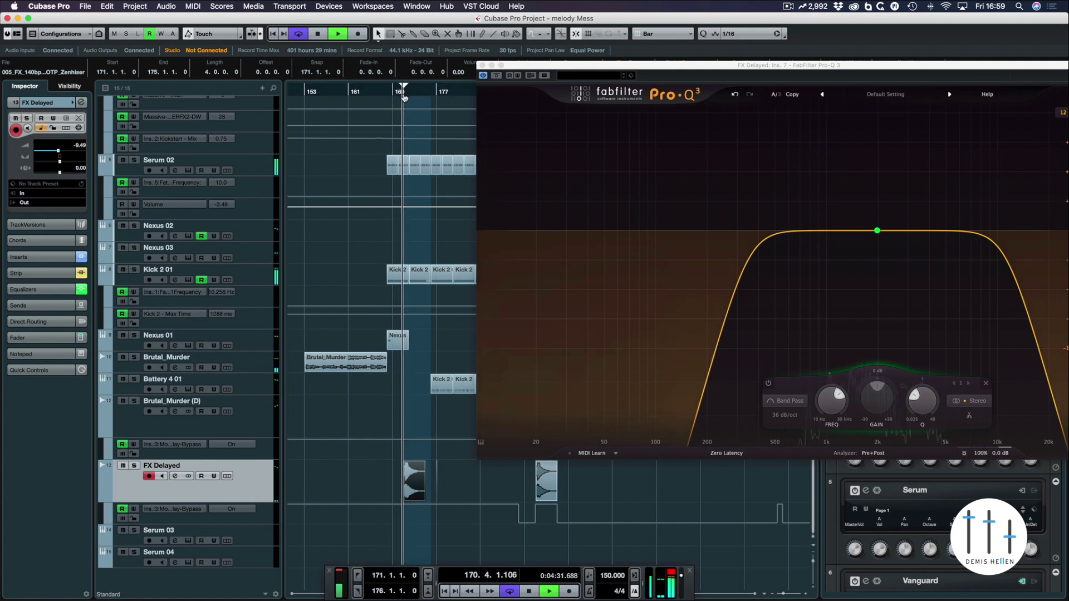
pyautogui.moveTo(881, 233)
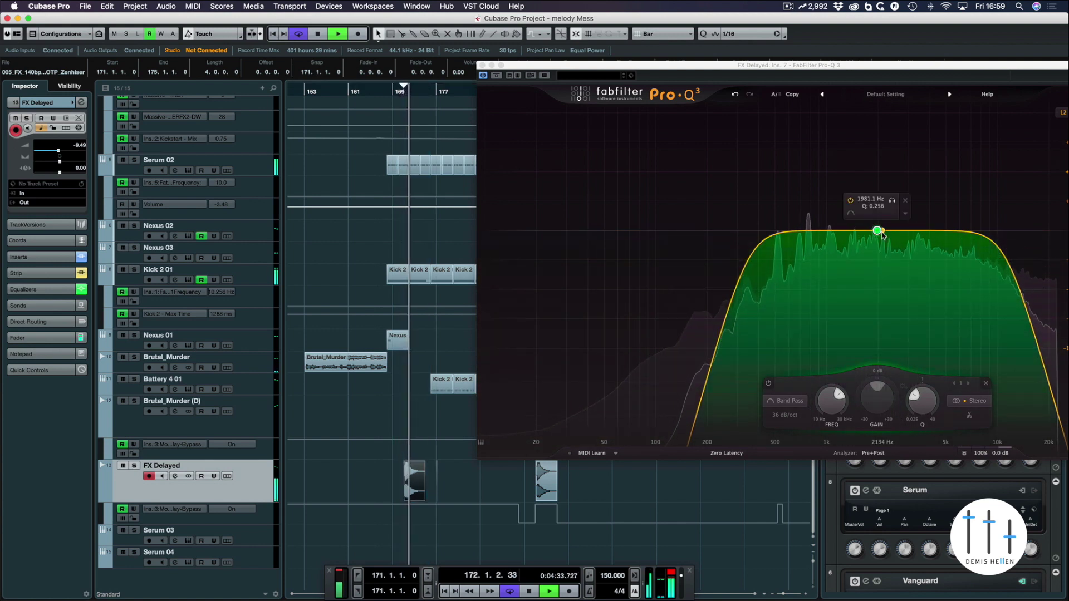
# Step: Audition the filtered FX Delayed from bars 171 and 170
pyautogui.click(497, 76)
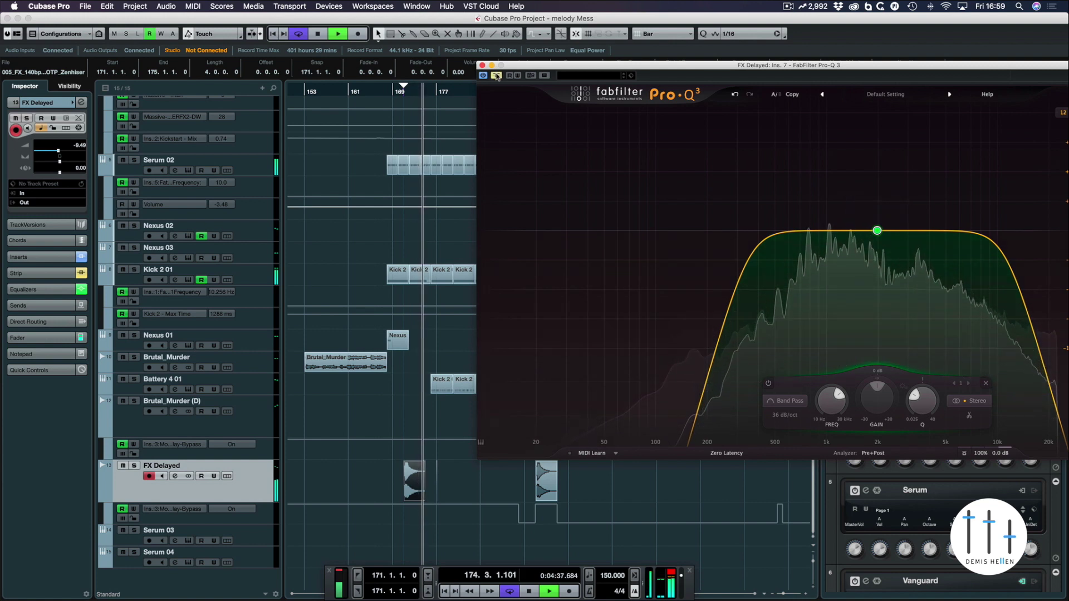
pyautogui.press('space')
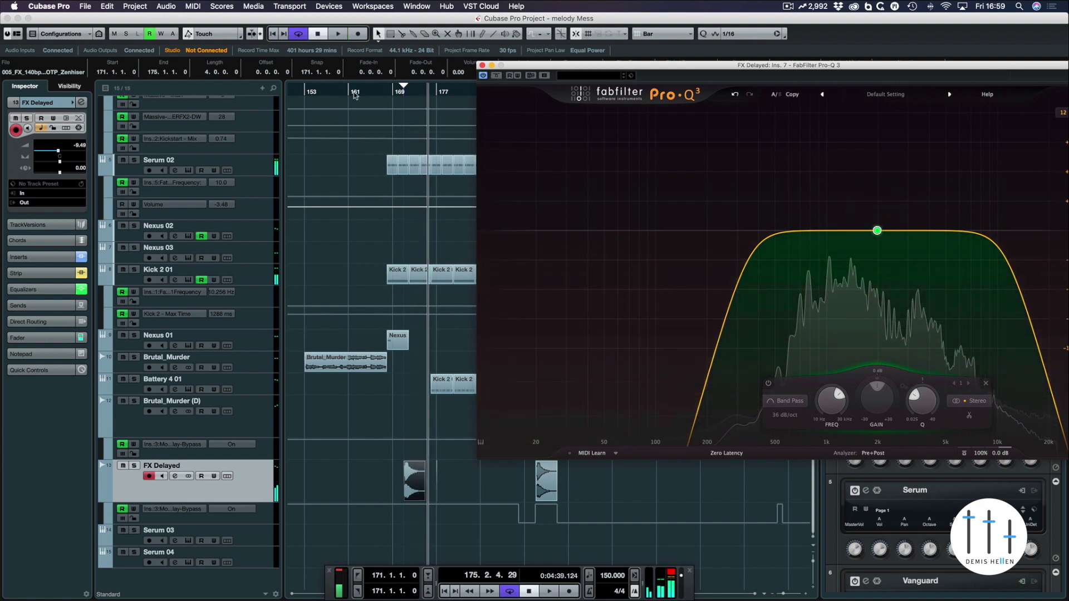
pyautogui.click(406, 93)
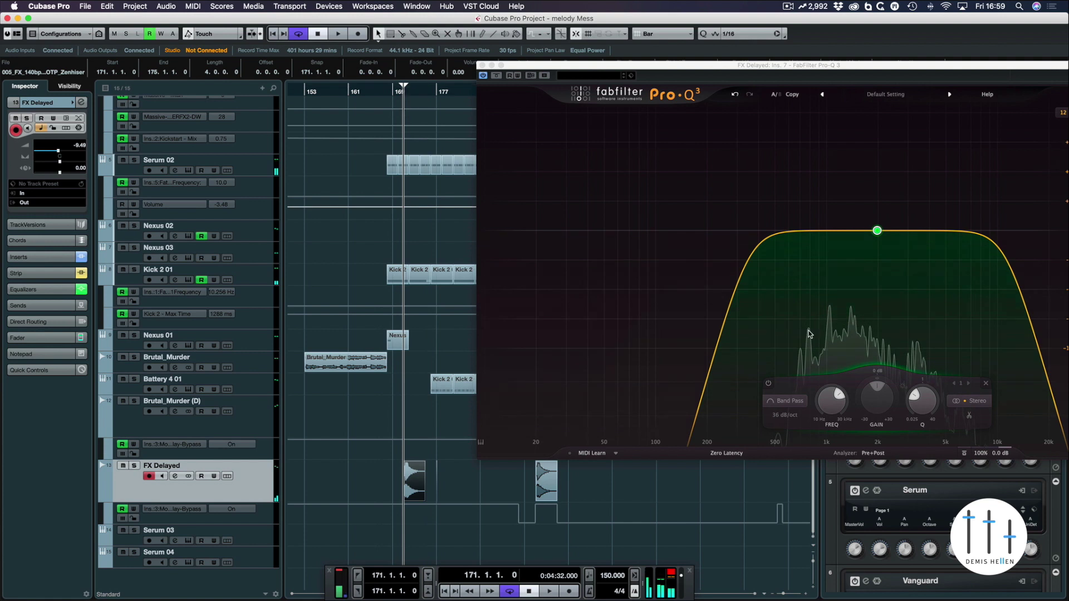
pyautogui.click(496, 76)
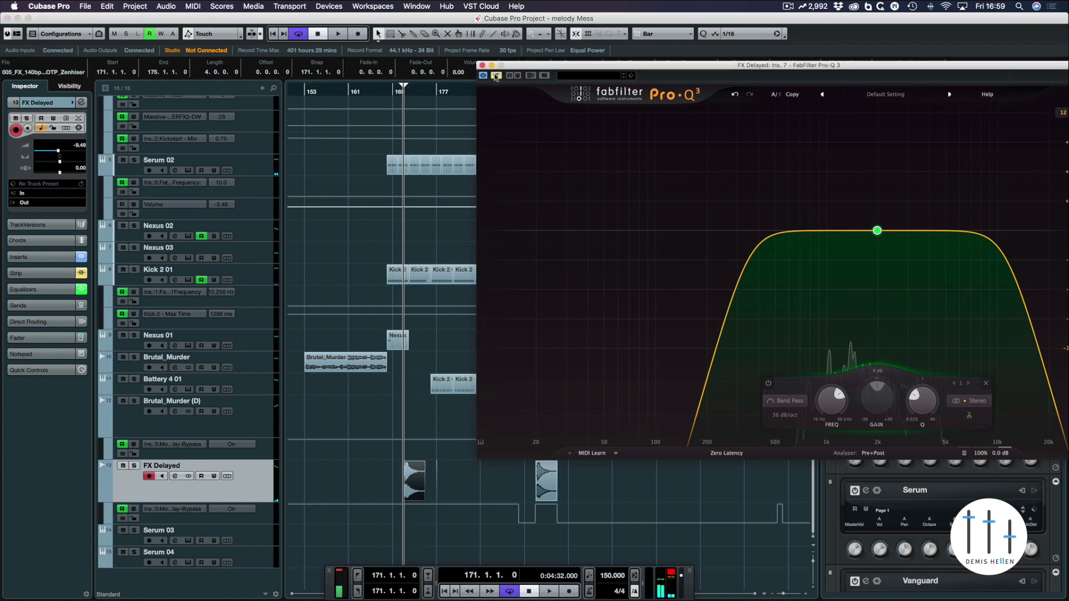
pyautogui.press('space')
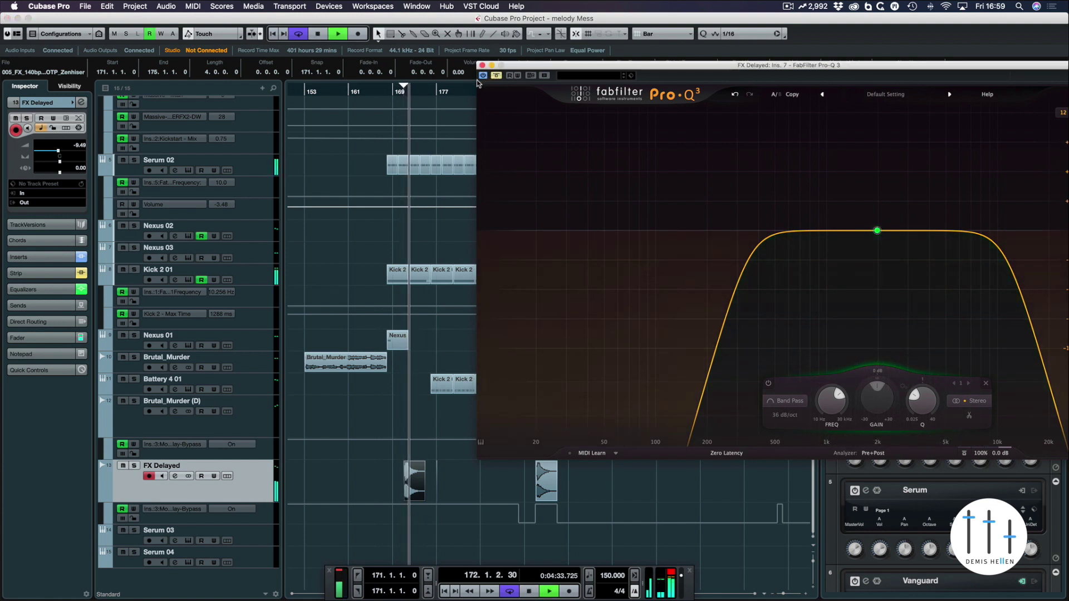
pyautogui.press('space')
pyautogui.click(401, 94)
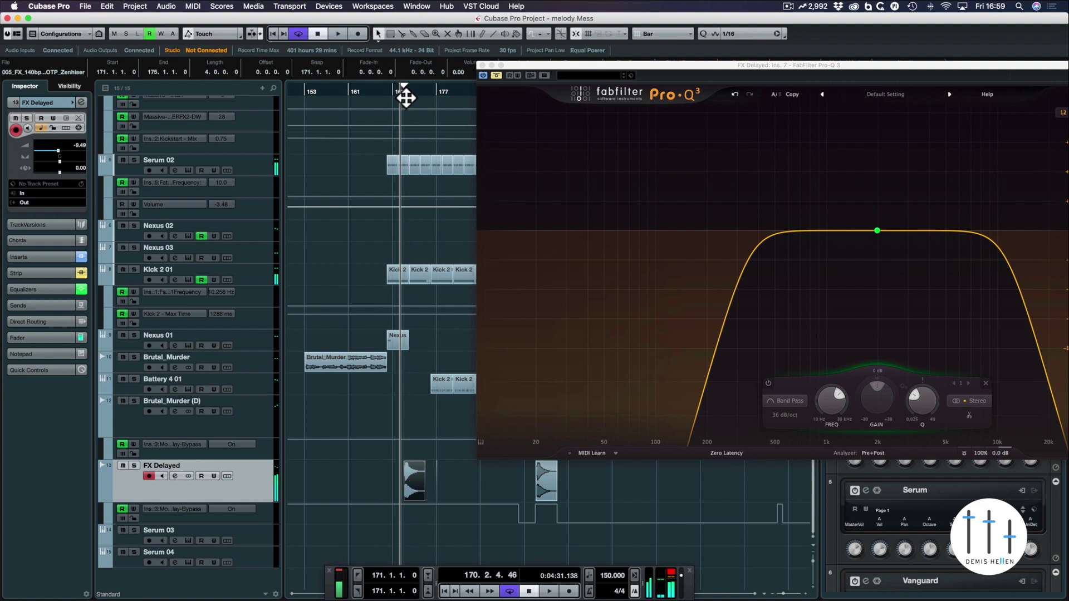
pyautogui.click(517, 78)
pyautogui.press('space')
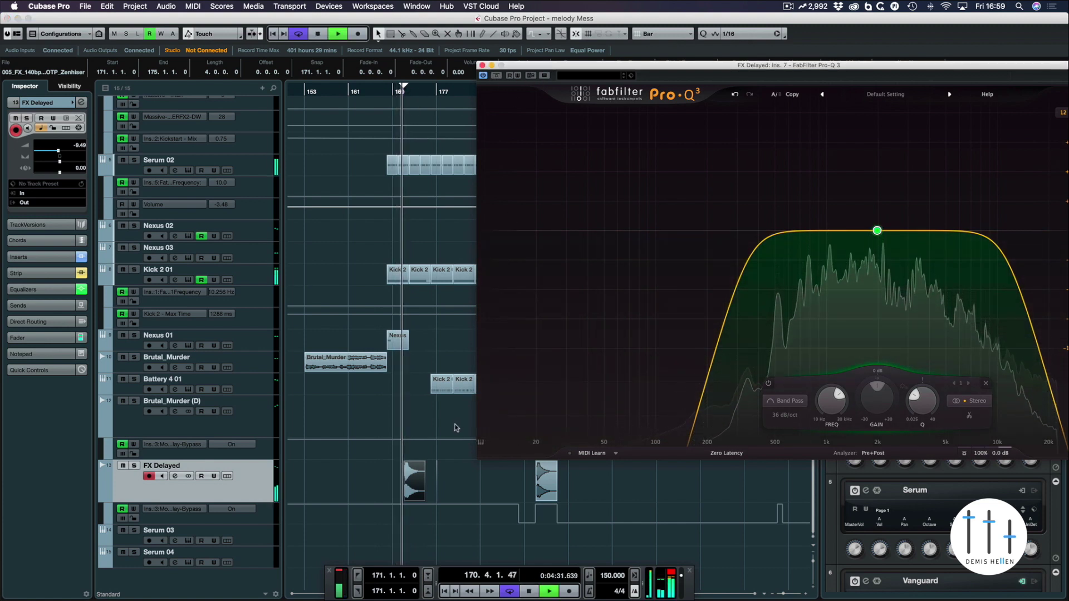
# Step: Solo FX Delayed, A/B the Pro-Q 3 bypass, then close the window and save
pyautogui.click(319, 133)
pyautogui.press('s')
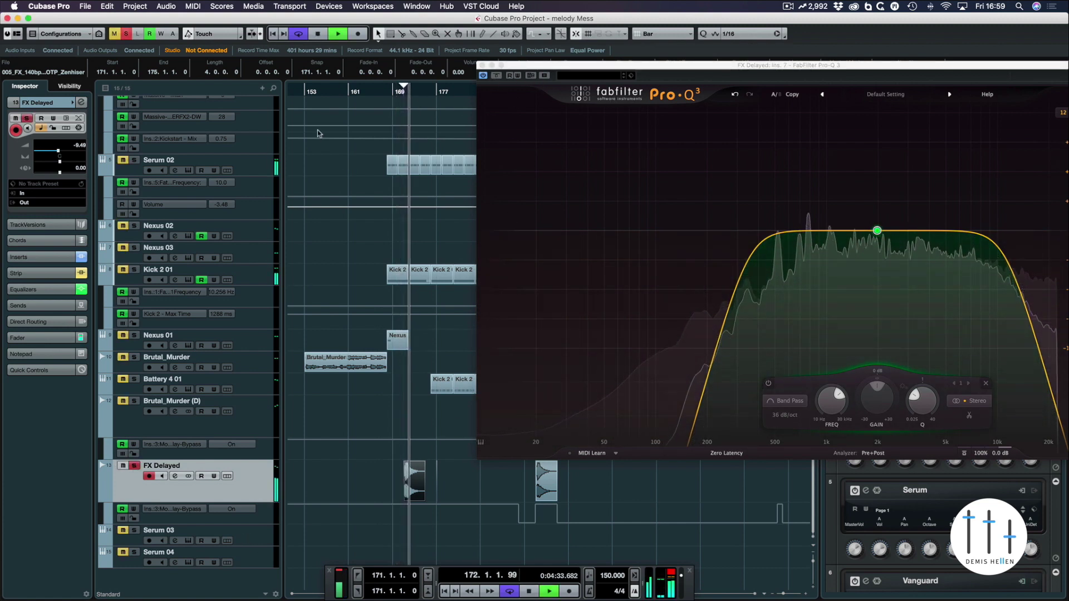
pyautogui.click(497, 76)
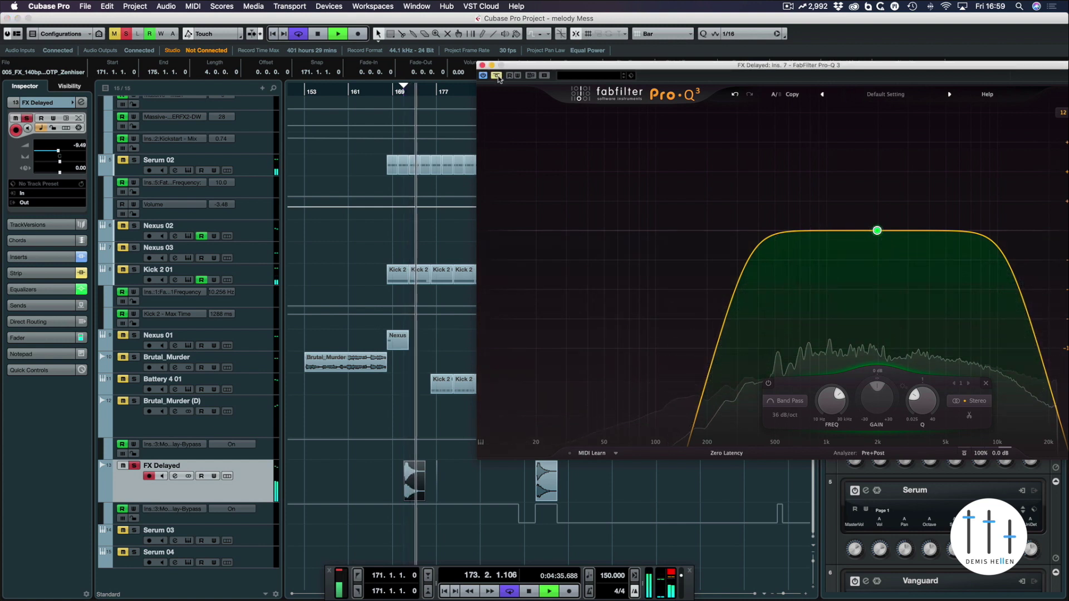
pyautogui.click(497, 76)
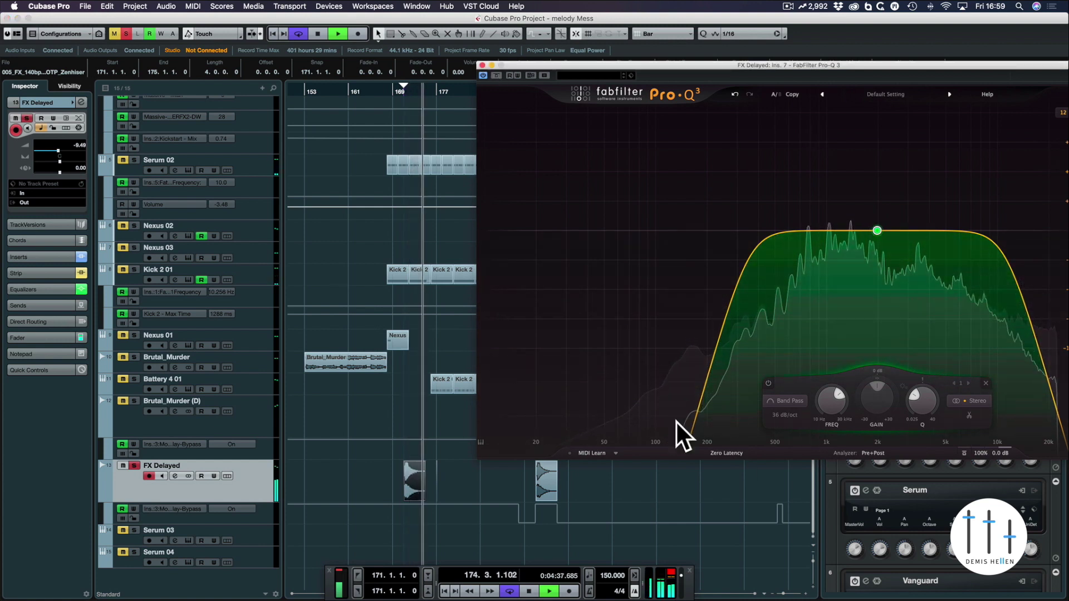
pyautogui.press('space')
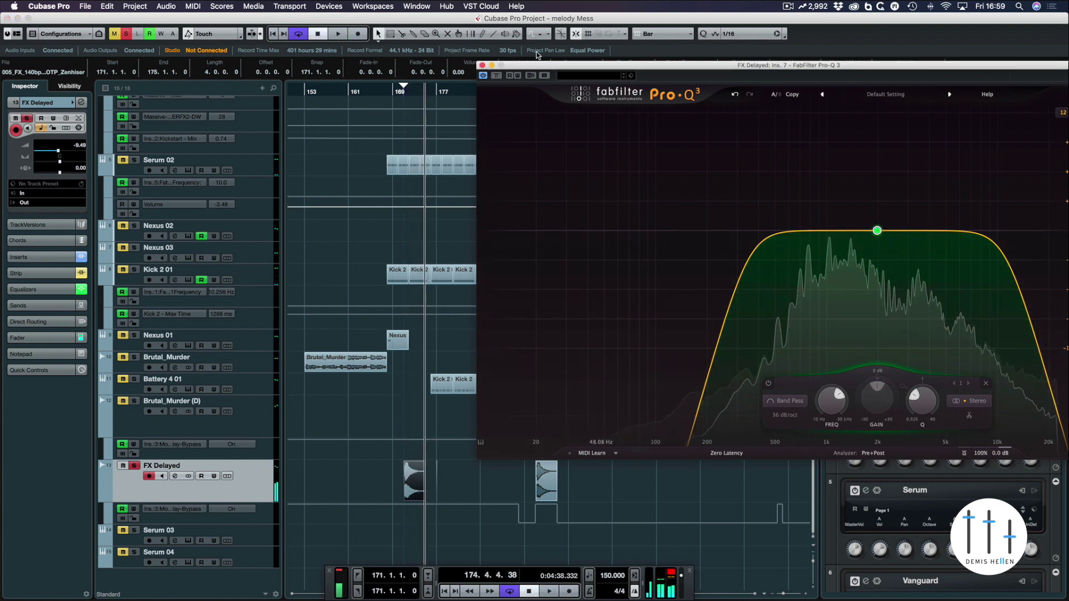
pyautogui.click(482, 66)
pyautogui.press('super+s')
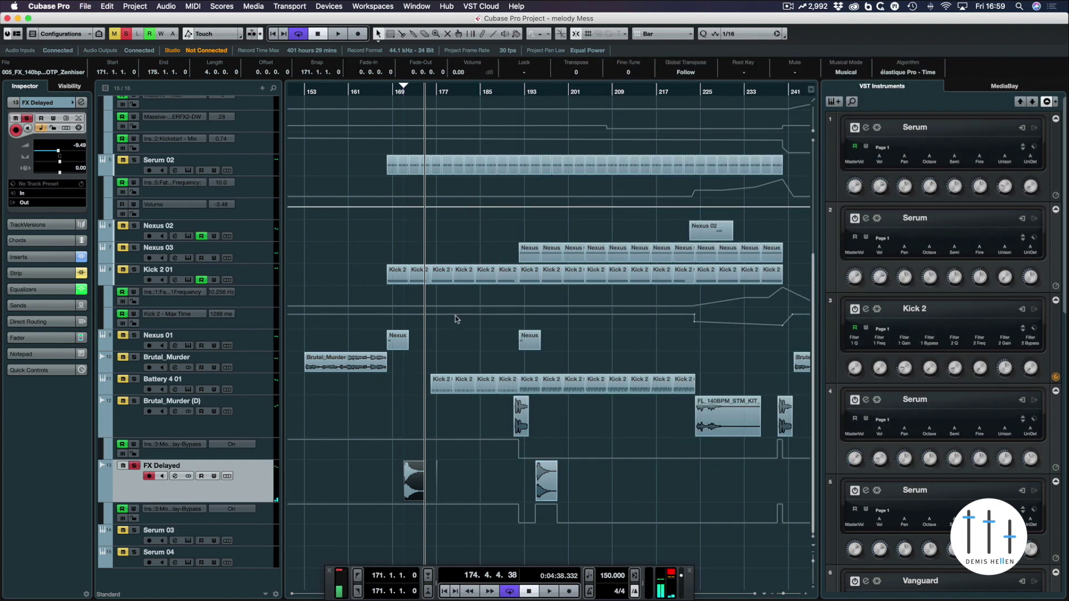
# Step: Clear the toolbar's global Solo so all tracks play, then save with Cmd+S
pyautogui.click(127, 34)
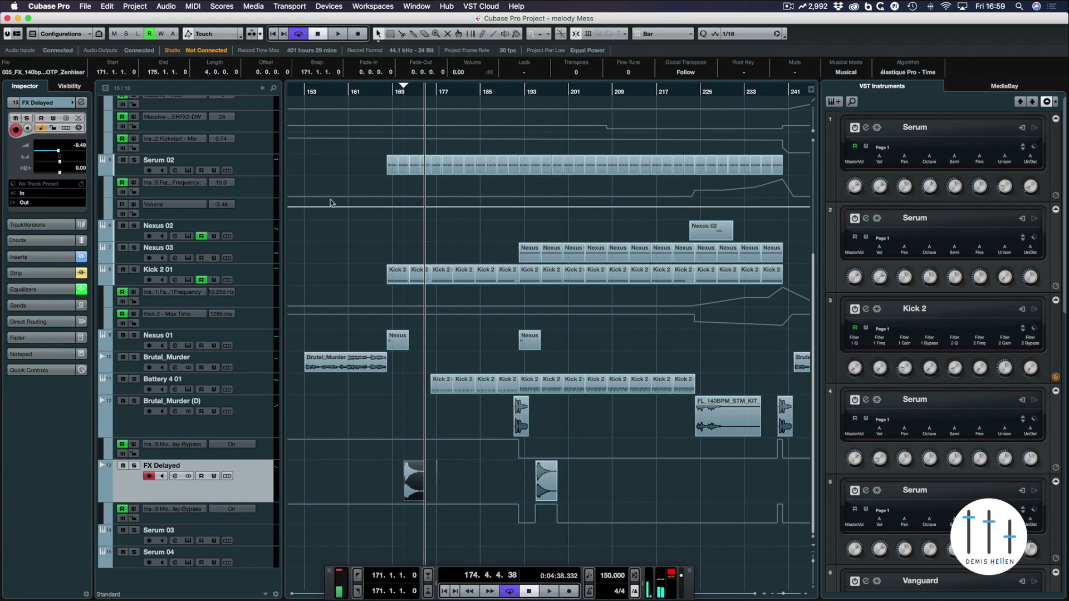
pyautogui.press('super+s')
pyautogui.scroll(5, 474, 230)
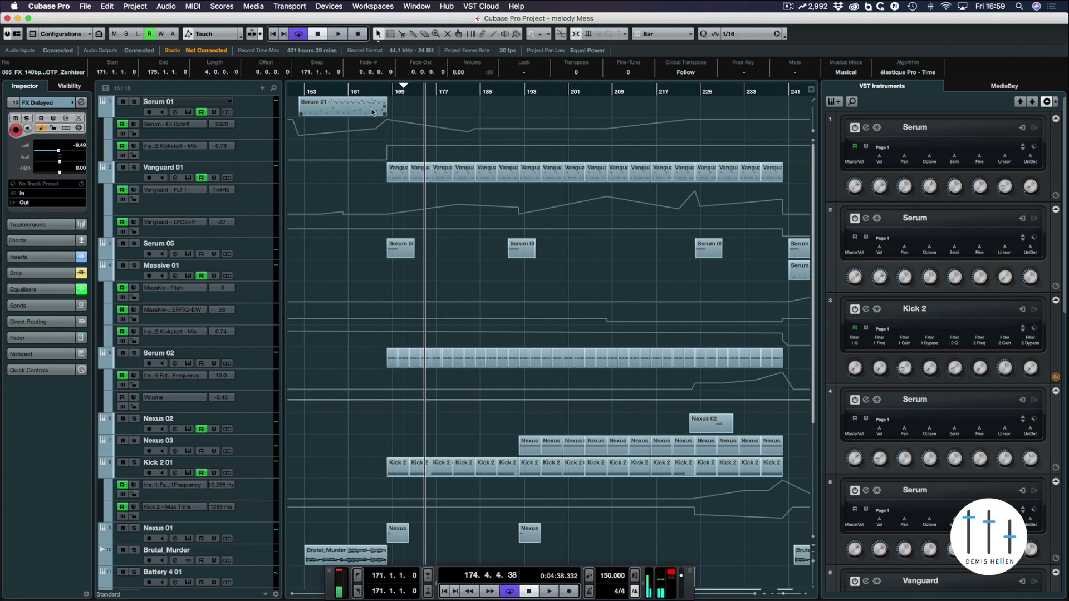
pyautogui.hscroll(10, 467, 115)
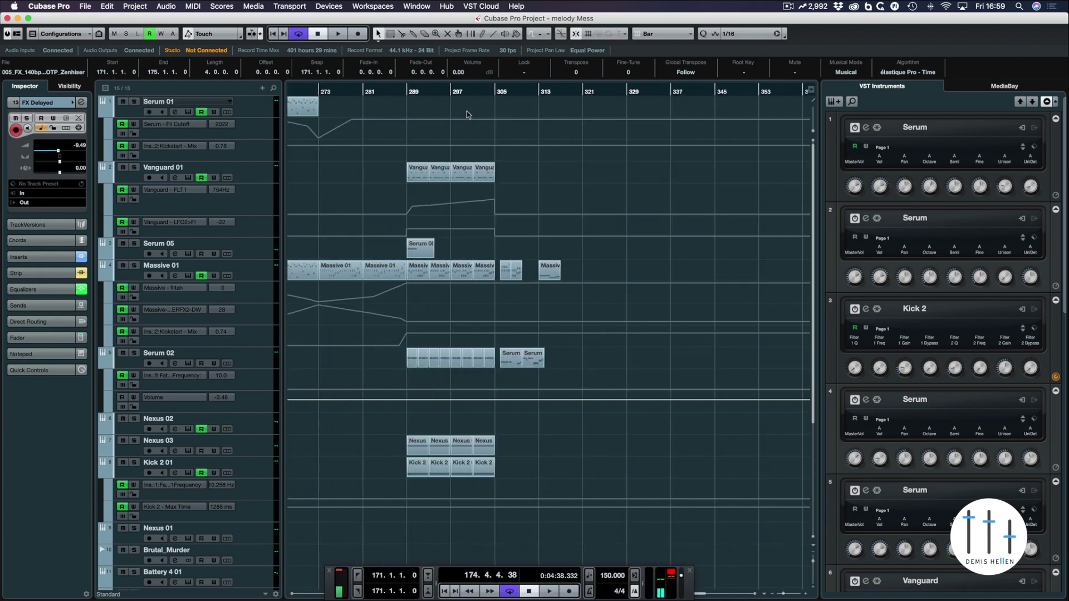
pyautogui.hscroll(-10, 466, 115)
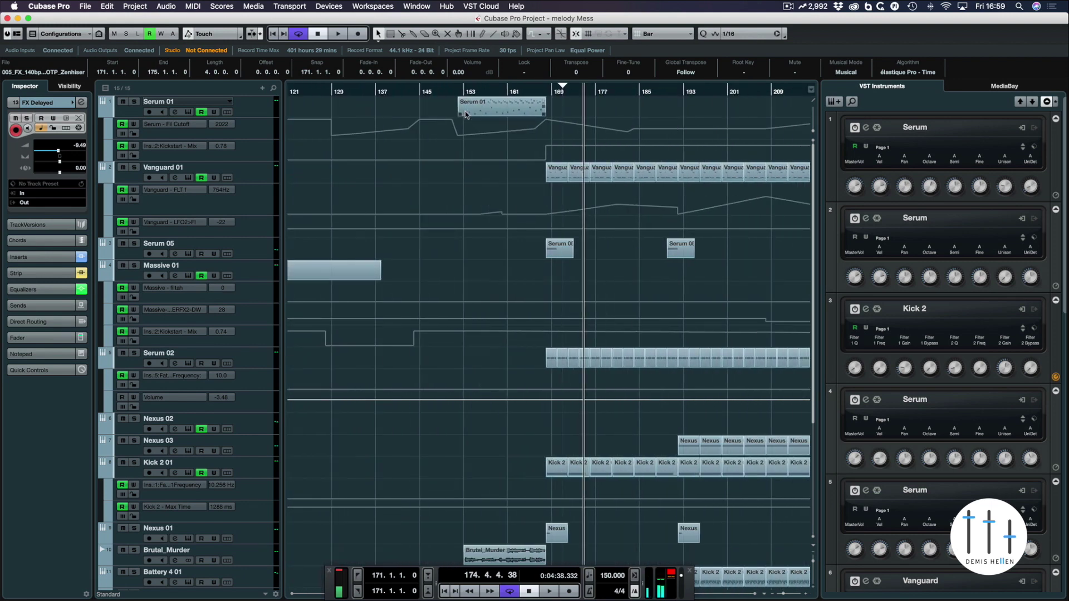
pyautogui.scroll(-10, 466, 115)
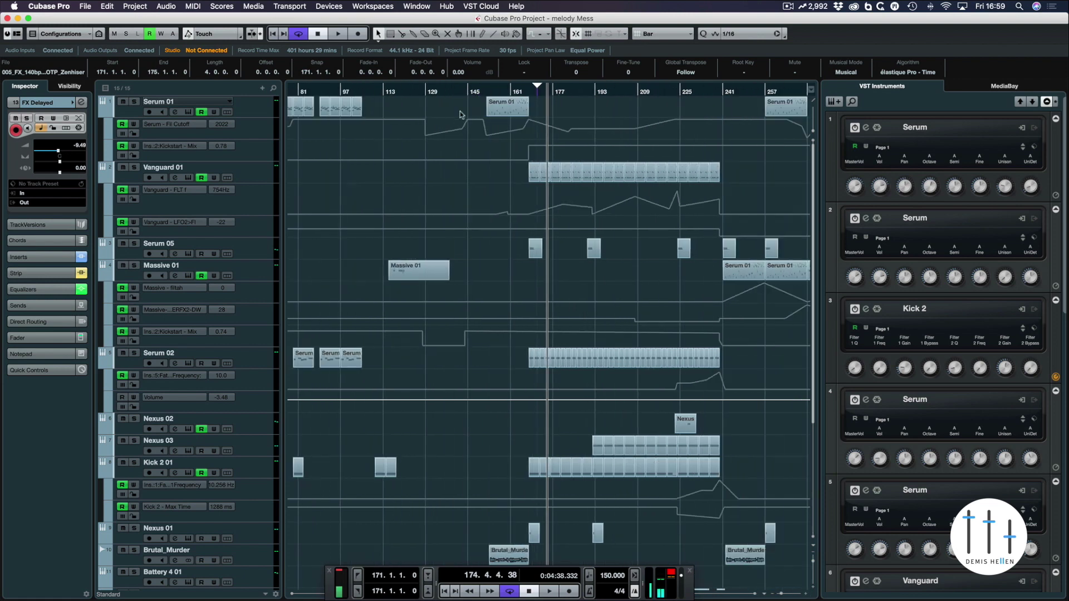
pyautogui.hscroll(6, 537, 122)
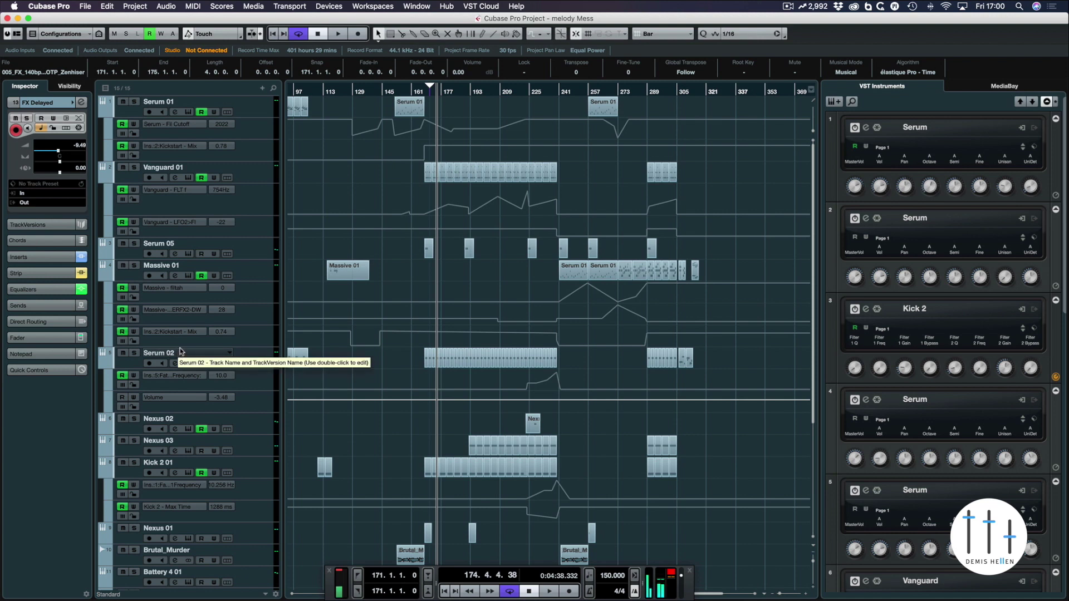
pyautogui.moveTo(417, 357); pyautogui.dragTo(614, 357)
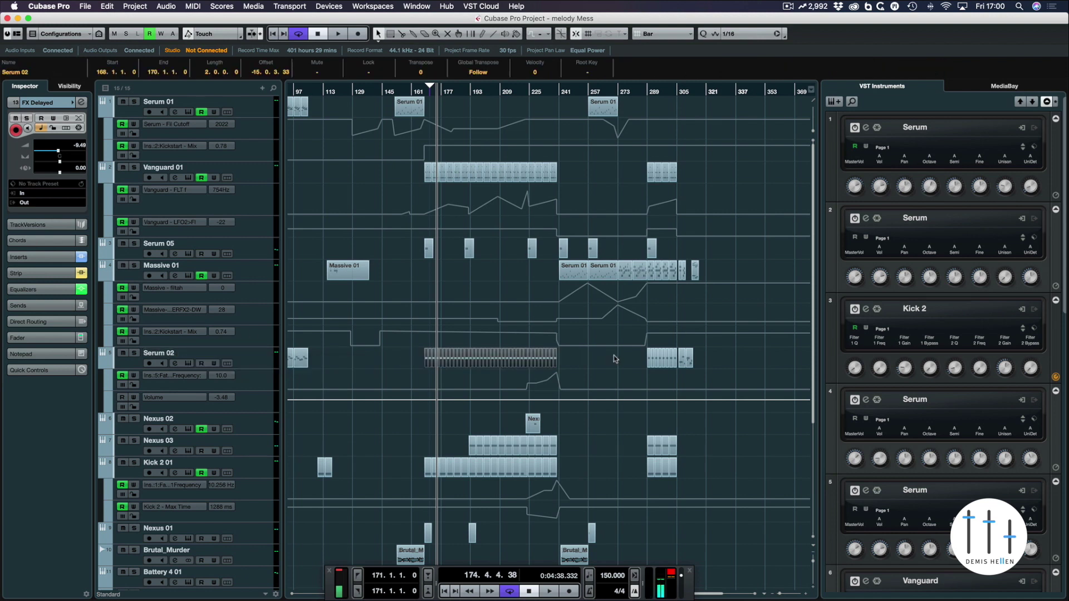
pyautogui.click(612, 359)
pyautogui.press('super+s')
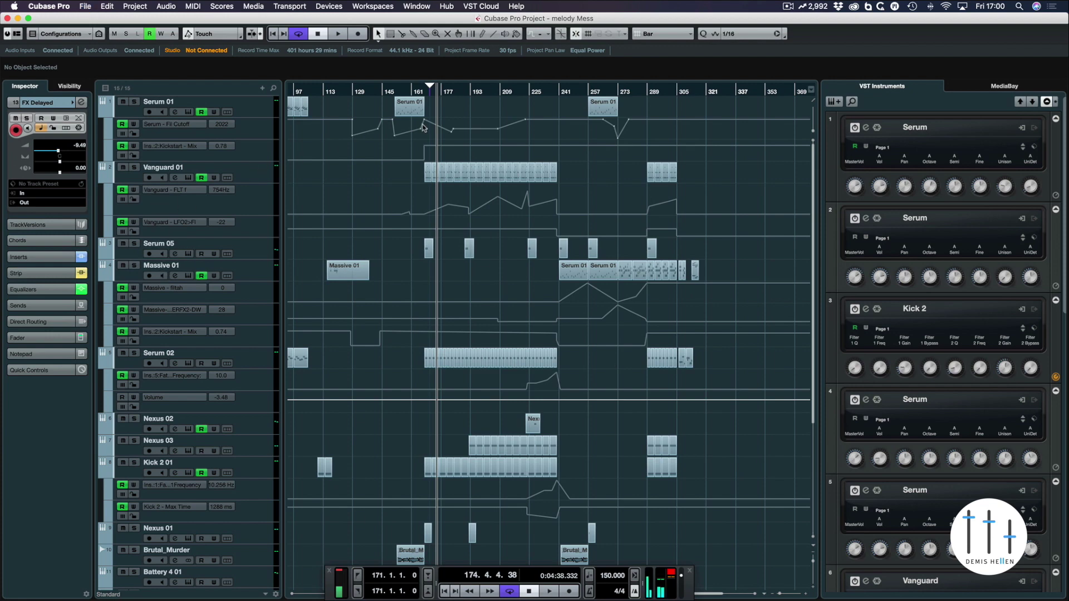
pyautogui.scroll(-5, 452, 416)
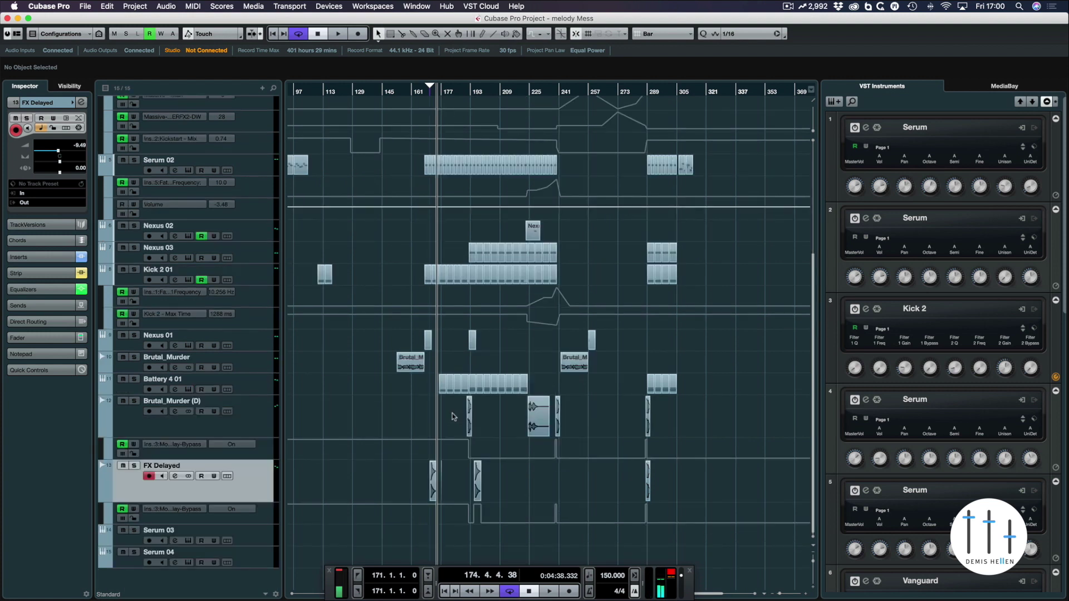